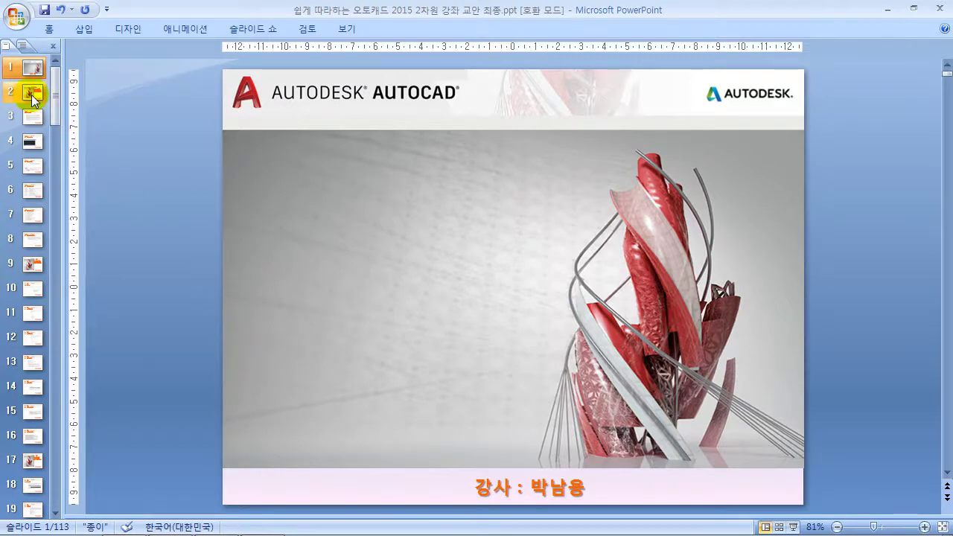
- Correct the misspelled section heading on slide 3 to read "Autocad의 소개"
left_click(32, 94)
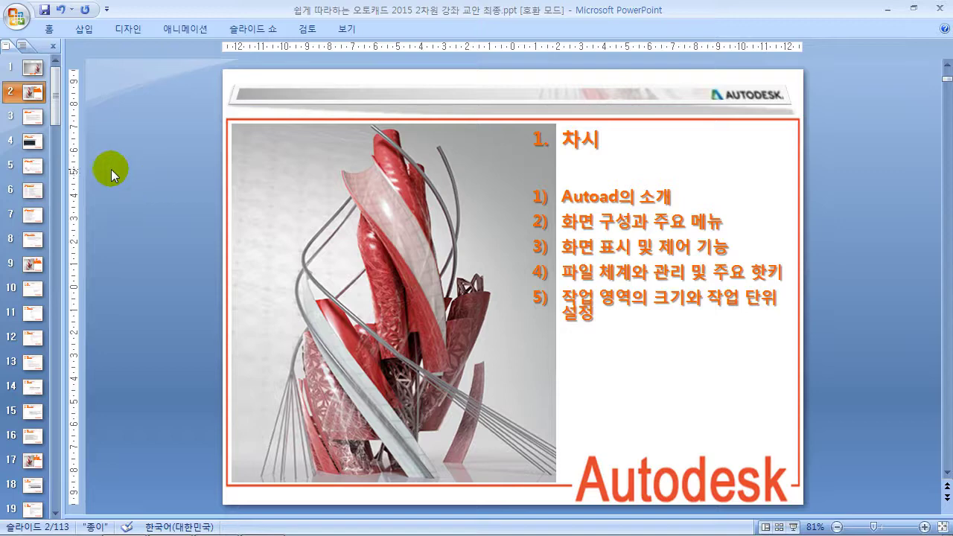
left_click(35, 119)
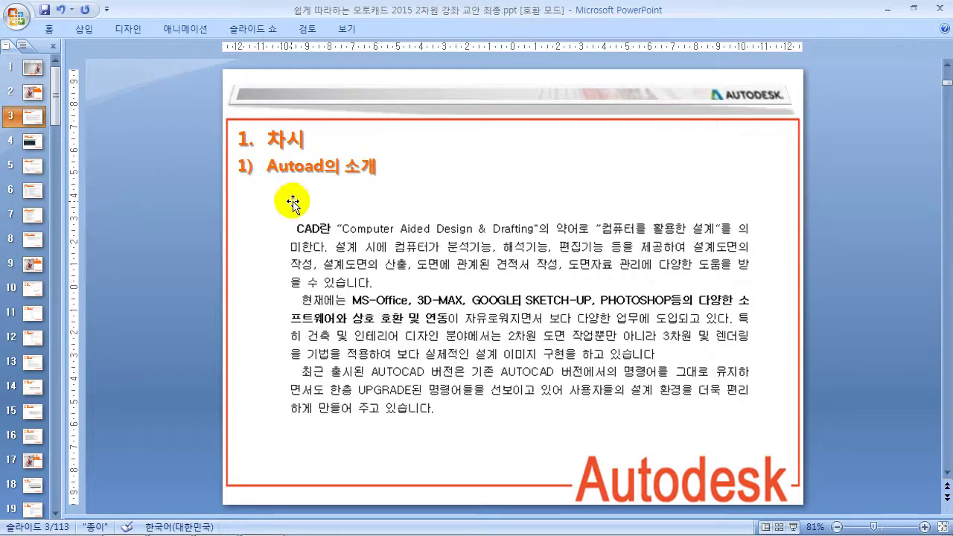
left_click(308, 166)
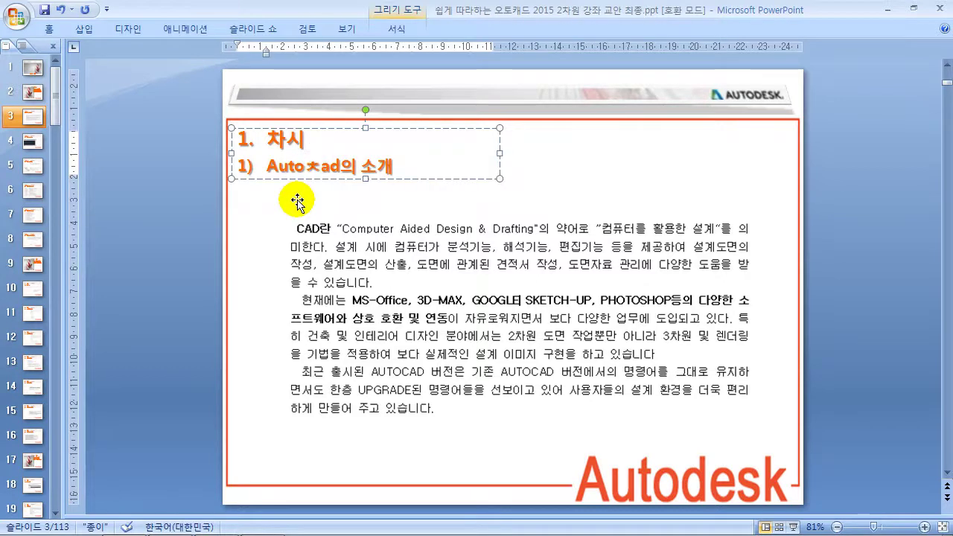
type("c")
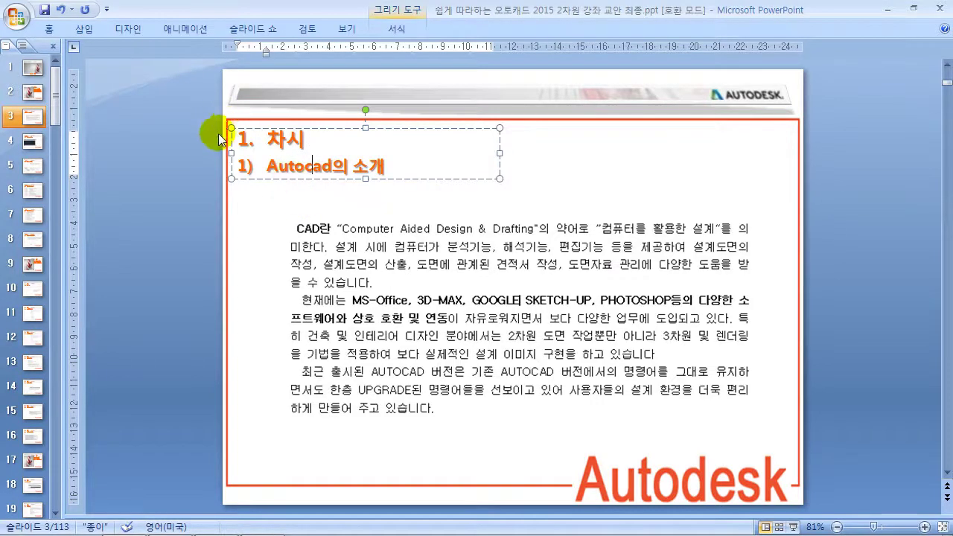
left_click(198, 165)
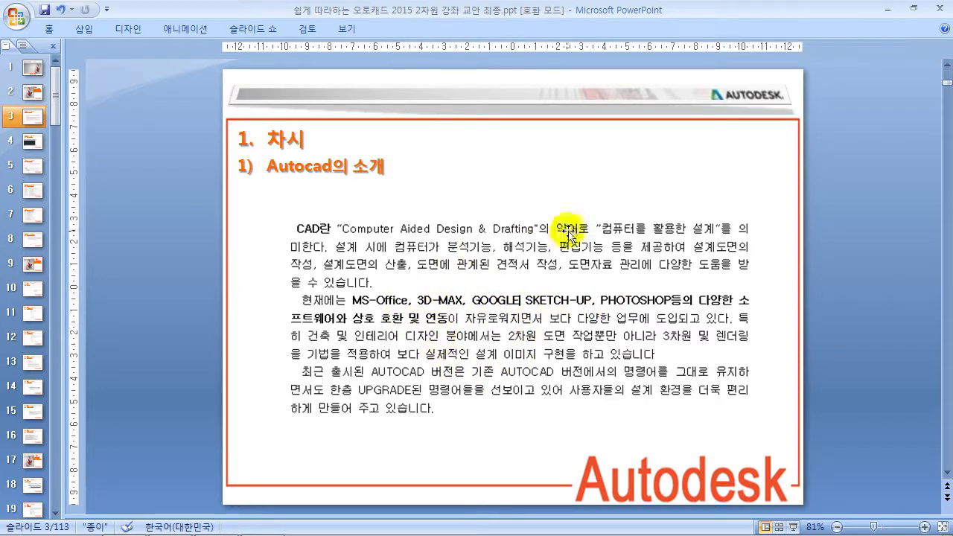
- Show slide 4 on the screen layout and main menus (화면 구성과 주요 메뉴)
left_click(32, 146)
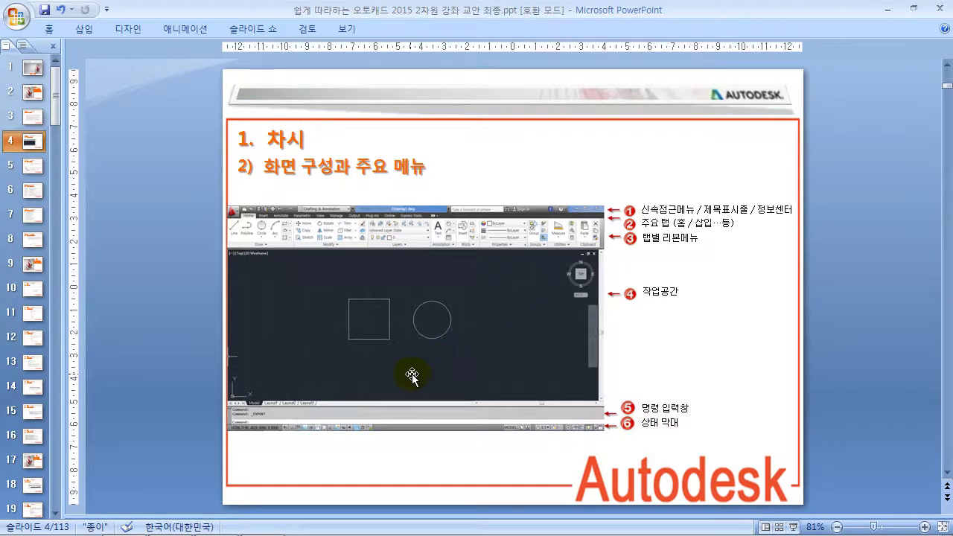
left_click(30, 168)
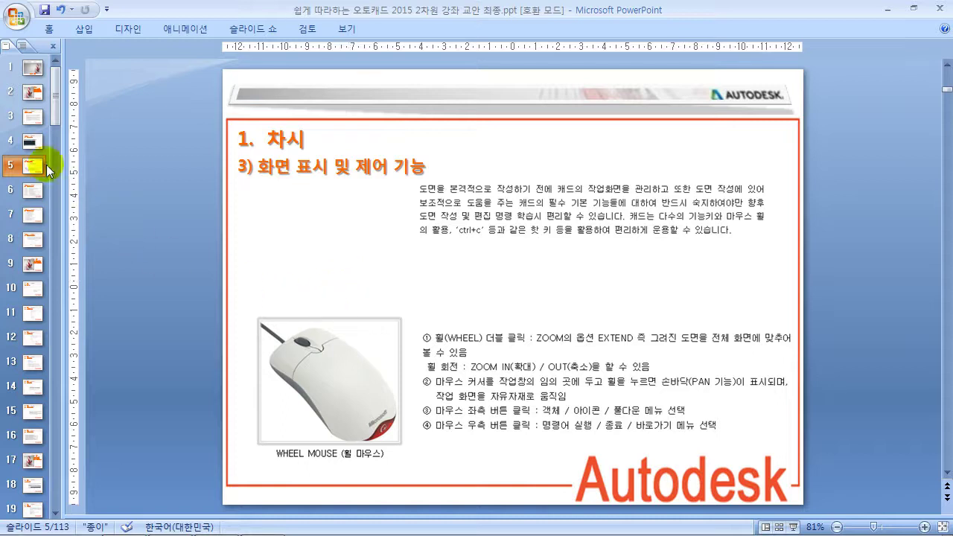
left_click(30, 141)
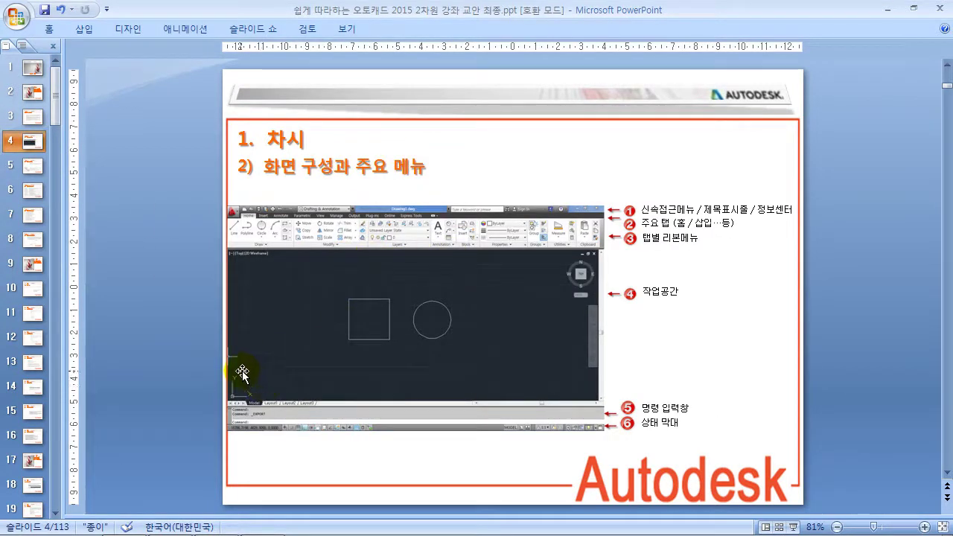
- Switch to AutoCAD and examine the application menu's commands for new drawings, import, export, publishing, printing and drawing utilities
left_click(171, 521)
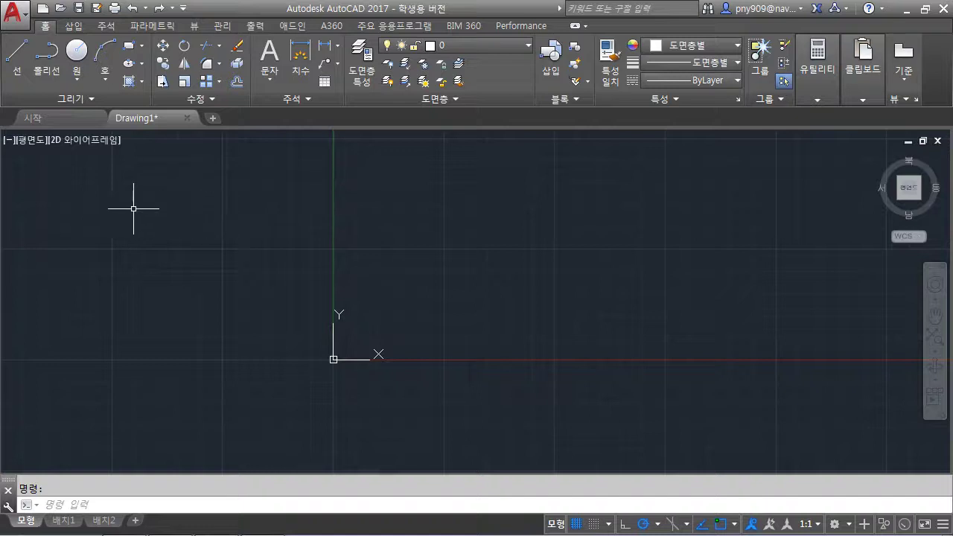
left_click(22, 21)
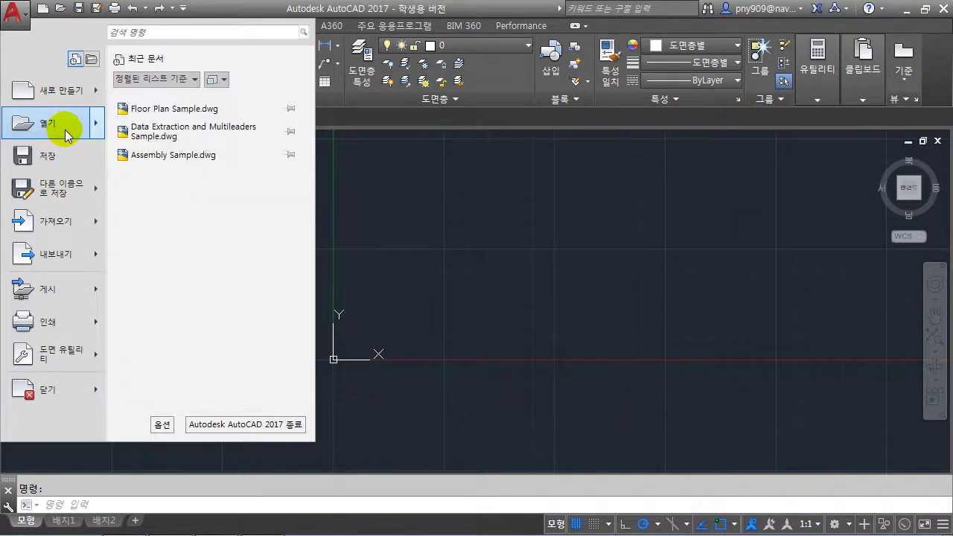
mouse_move(67, 93)
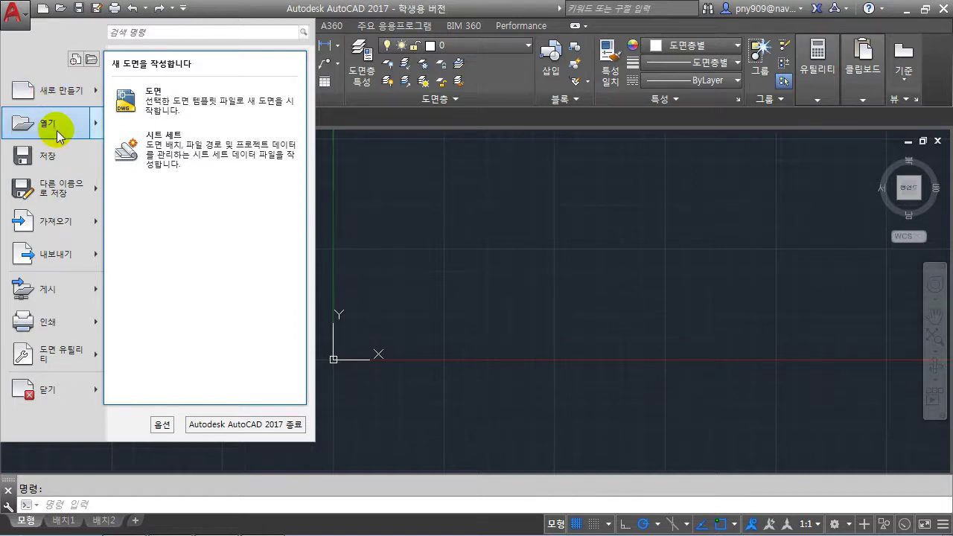
mouse_move(56, 129)
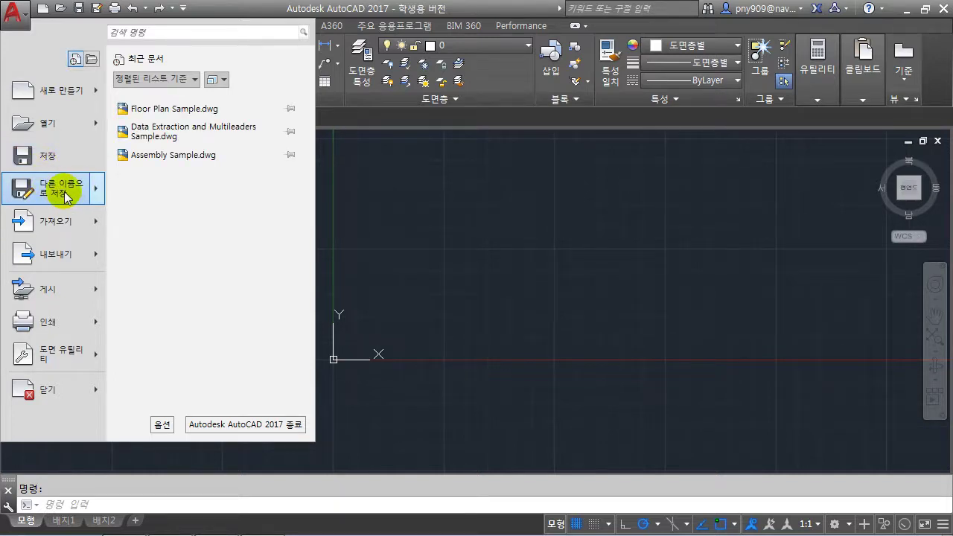
mouse_move(67, 225)
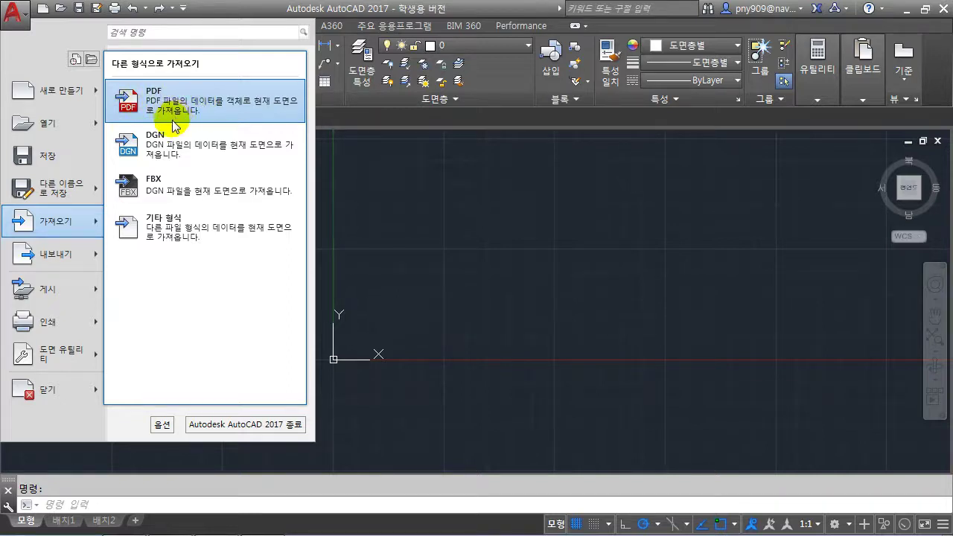
mouse_move(79, 262)
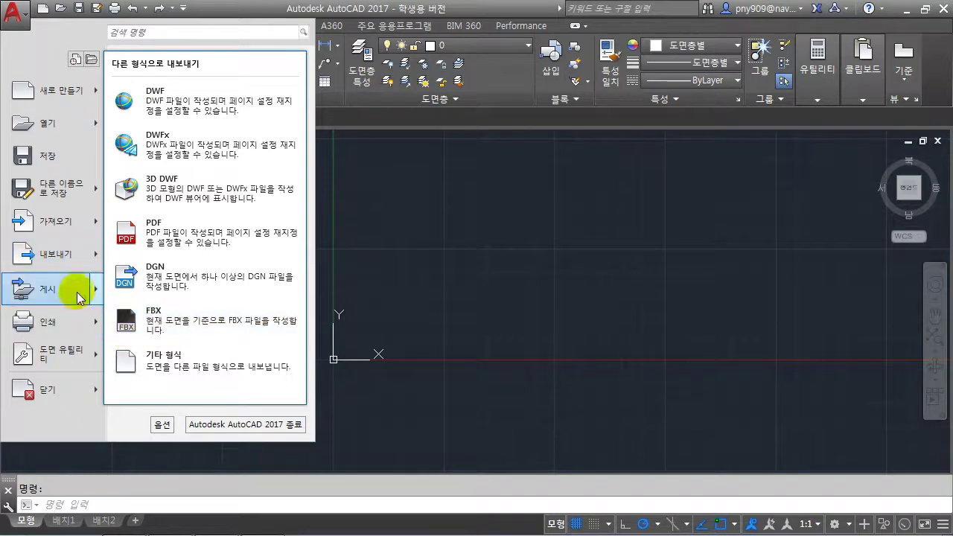
mouse_move(79, 293)
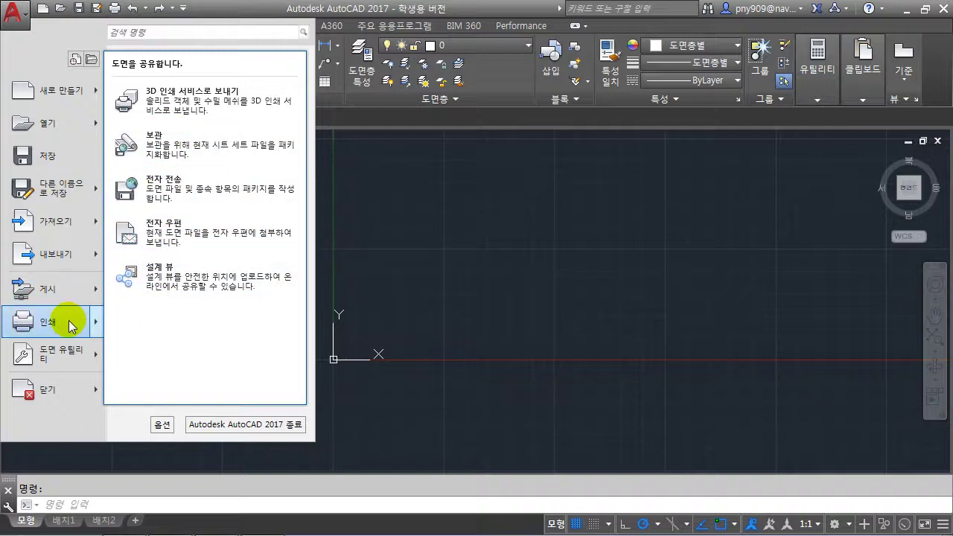
mouse_move(71, 321)
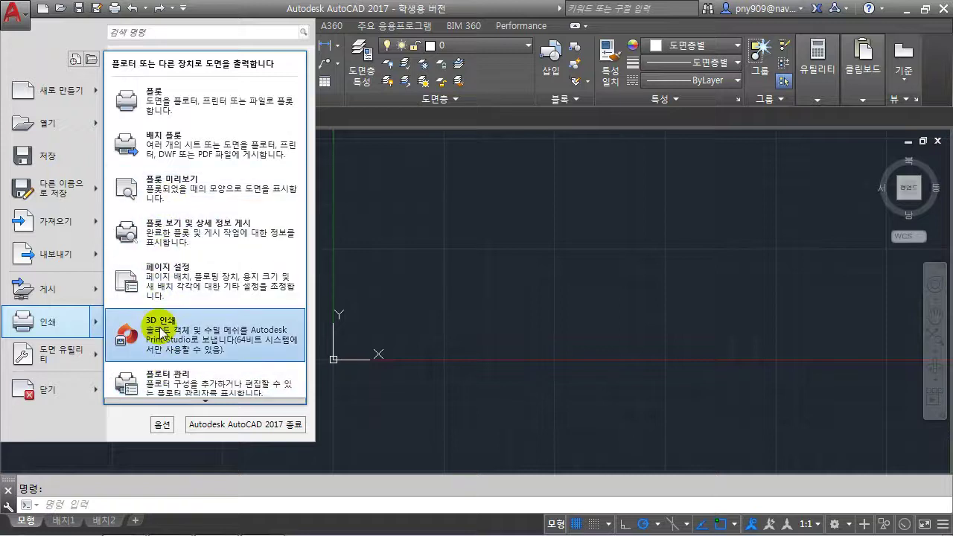
mouse_move(77, 361)
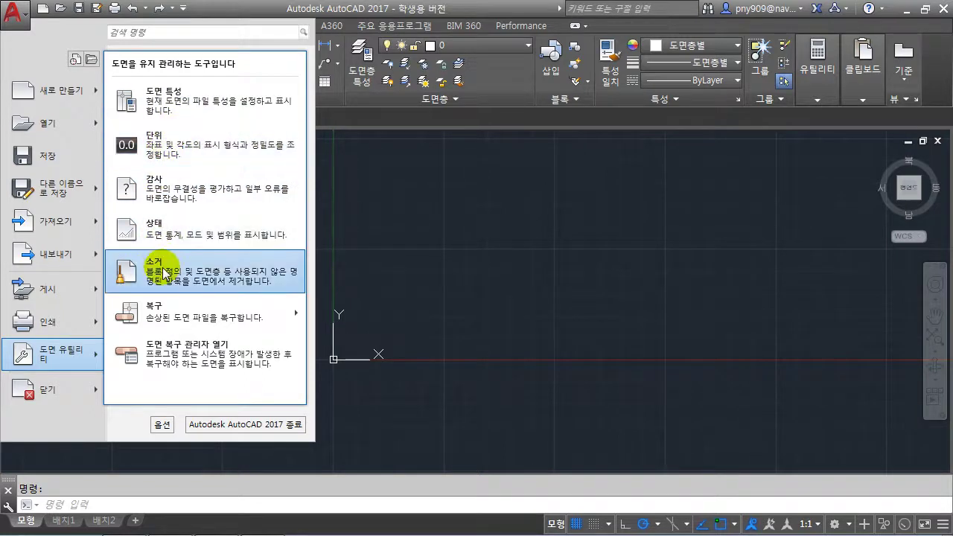
mouse_move(171, 320)
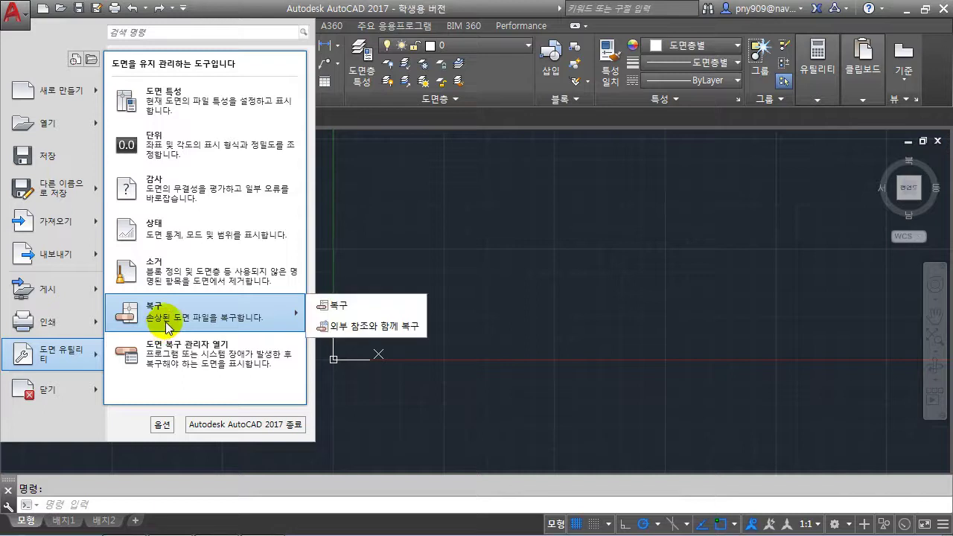
- Set the display colour scheme to 경량 (light) in the program options and apply it
left_click(162, 425)
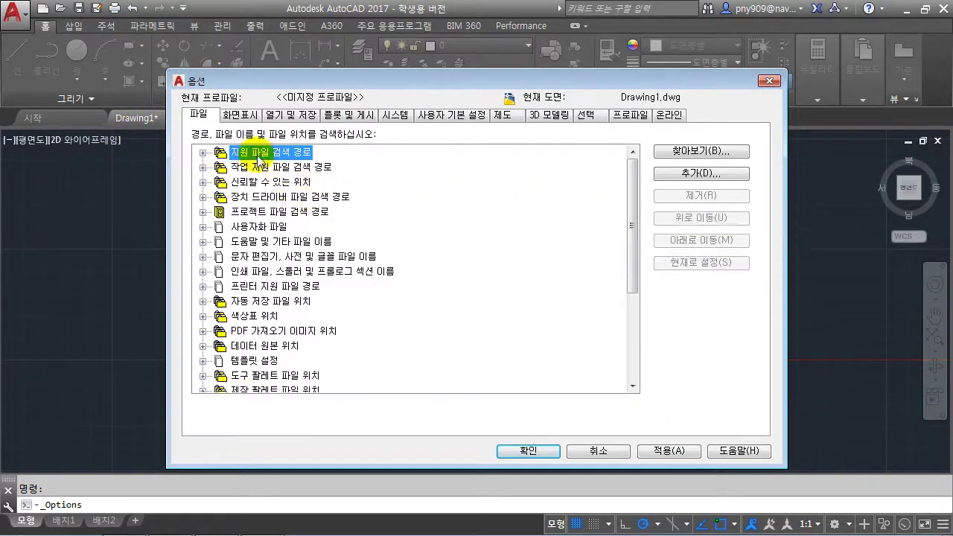
left_click(251, 113)
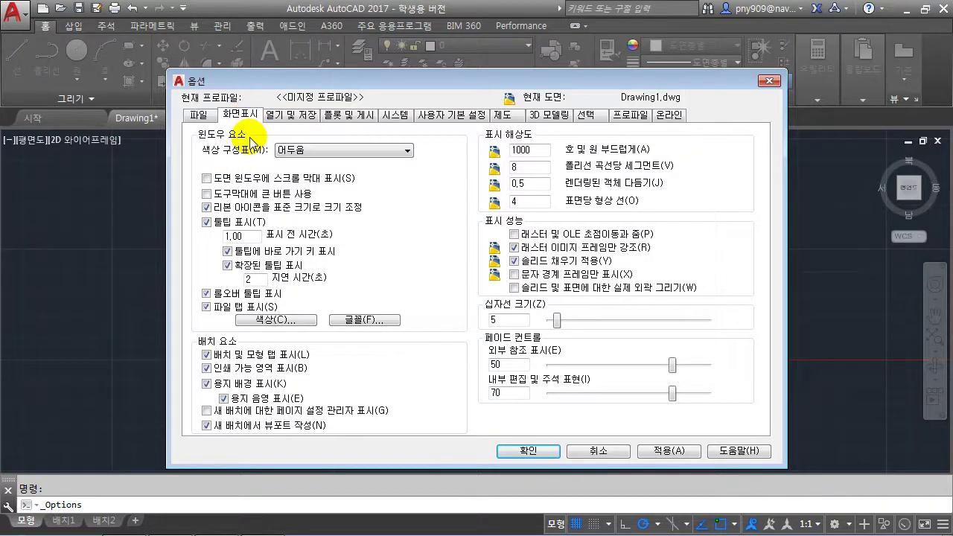
left_click(301, 159)
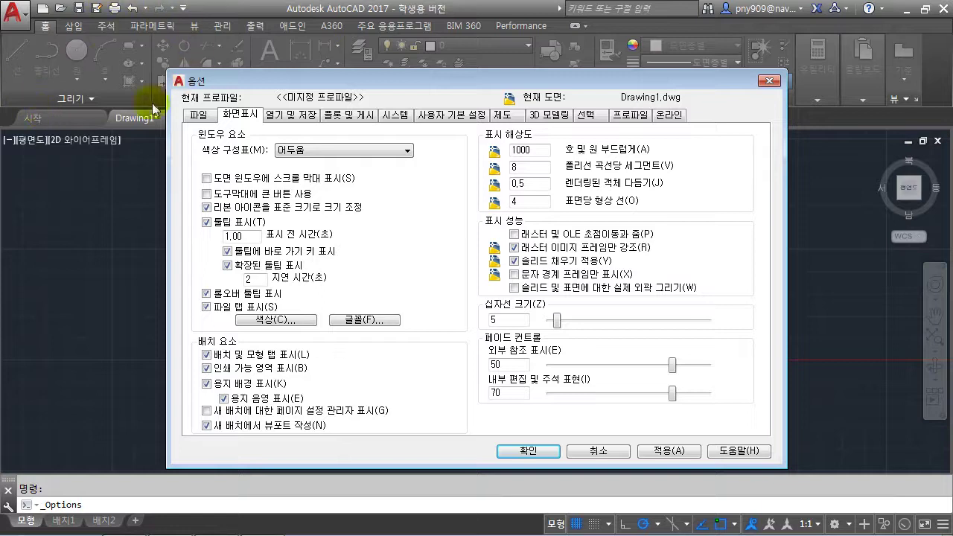
left_click(317, 150)
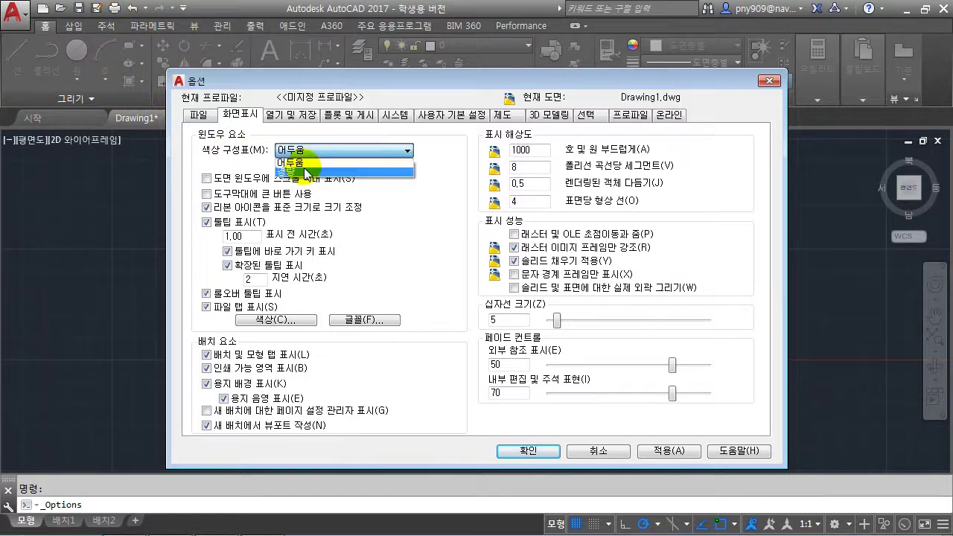
left_click(304, 169)
left_click(658, 447)
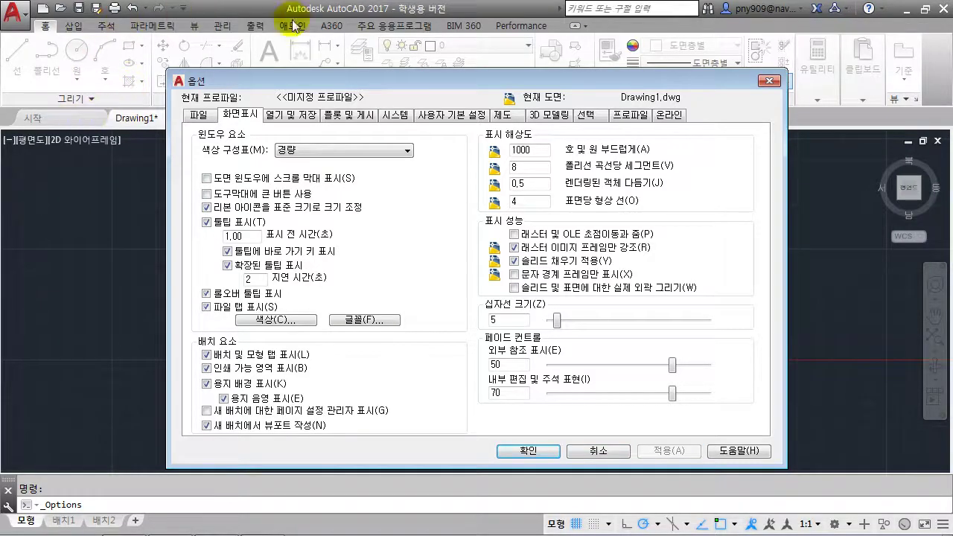
- Return the display colour scheme to 어두움 (dark) and accept the options
left_click(314, 151)
left_click(301, 162)
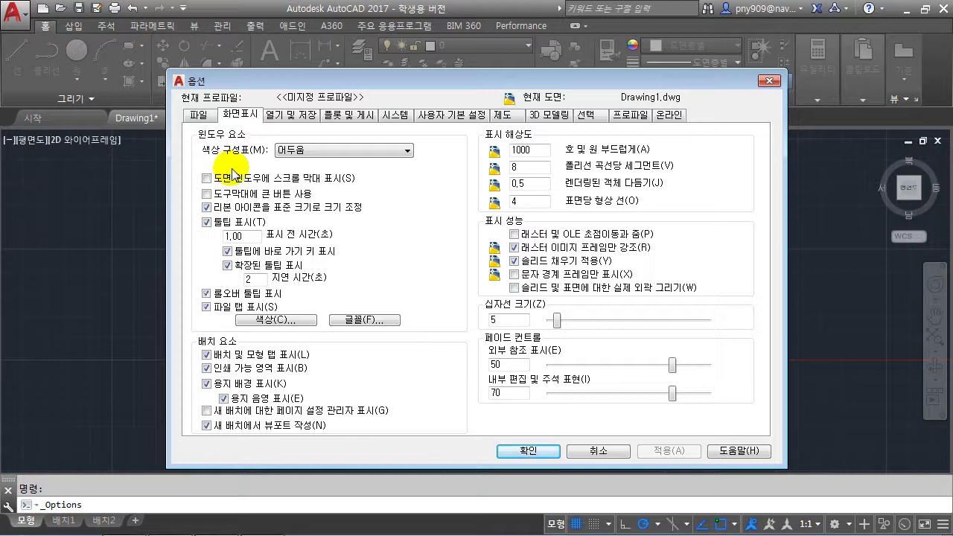
left_click(523, 451)
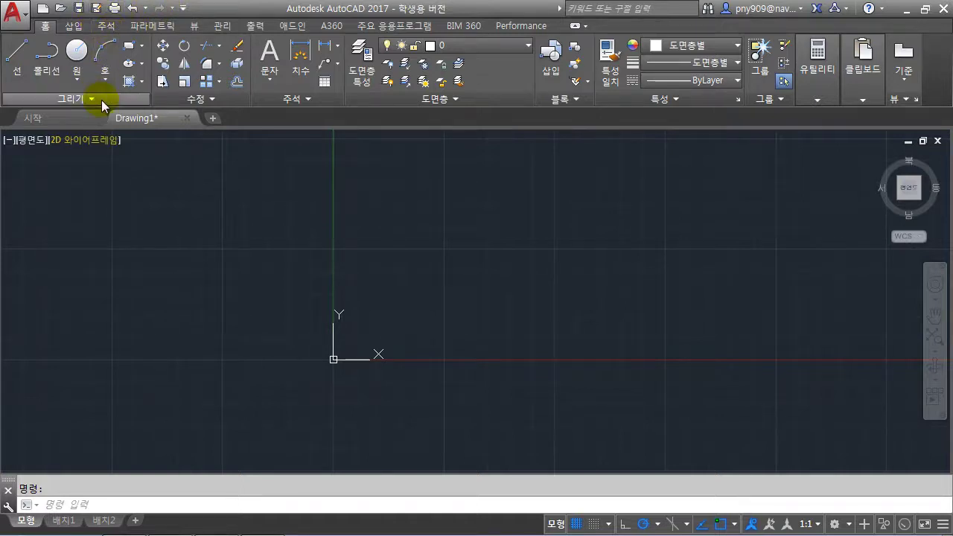
- Add the Circle command to the Quick Access Toolbar and remove it again
right_click(82, 61)
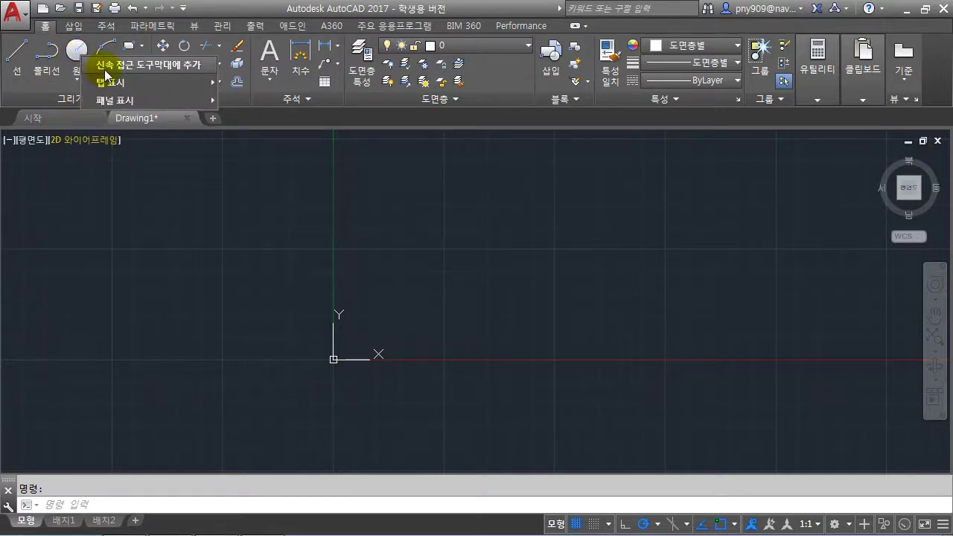
left_click(106, 70)
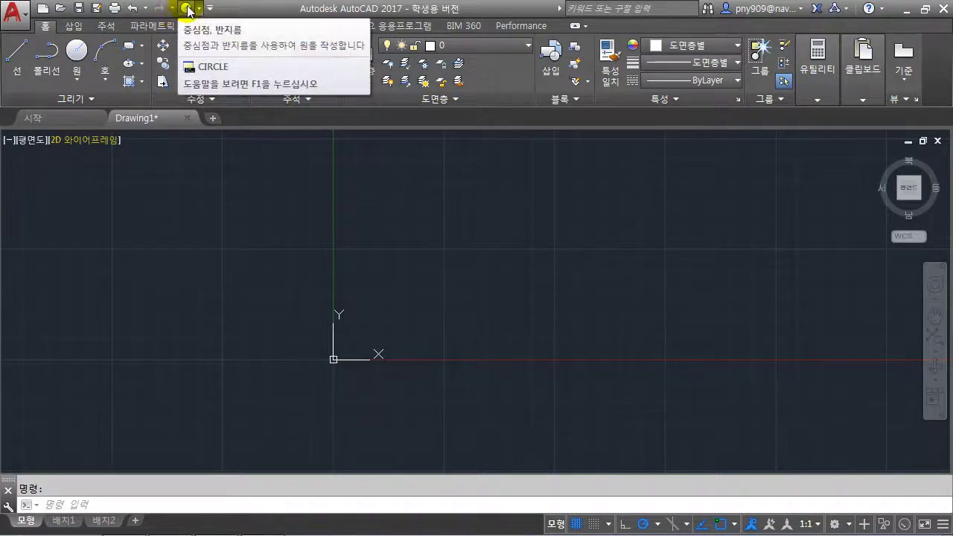
right_click(187, 11)
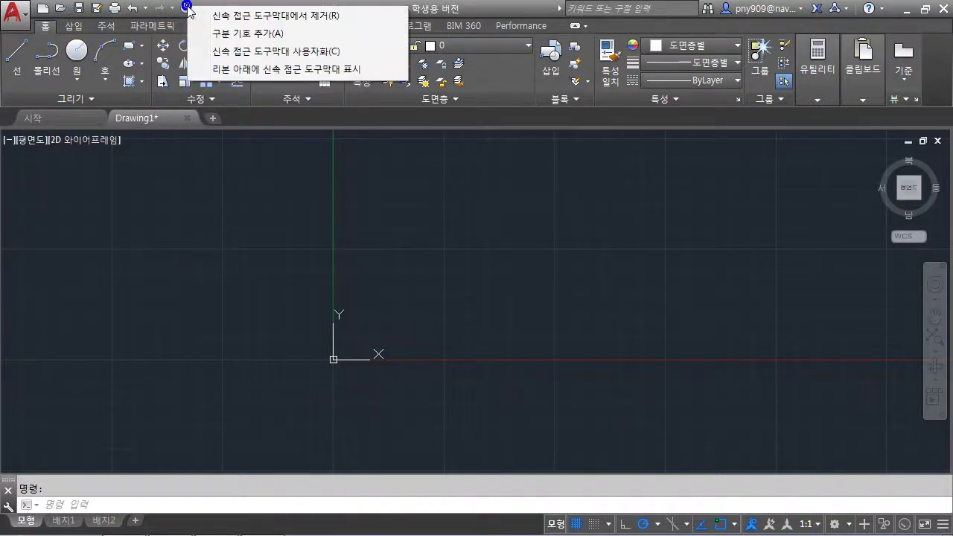
left_click(222, 17)
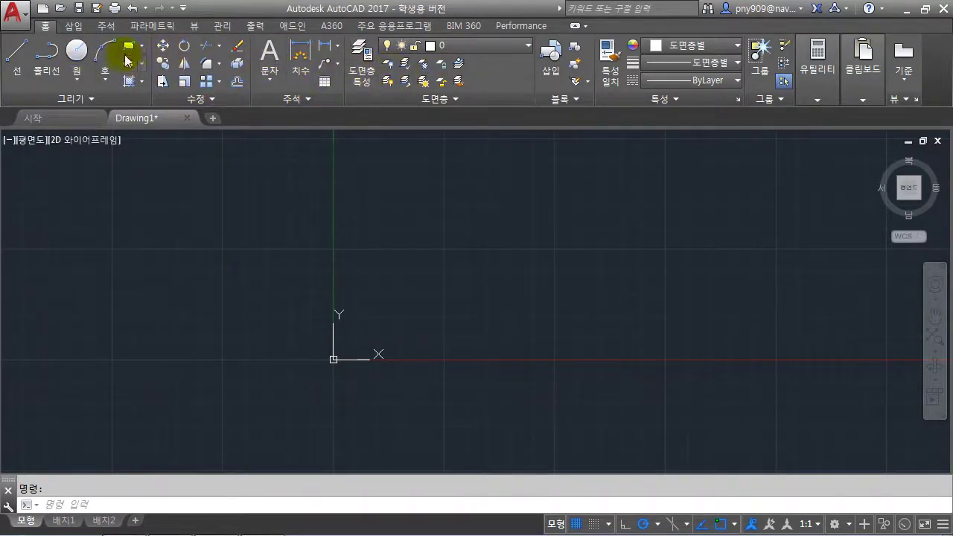
right_click(206, 69)
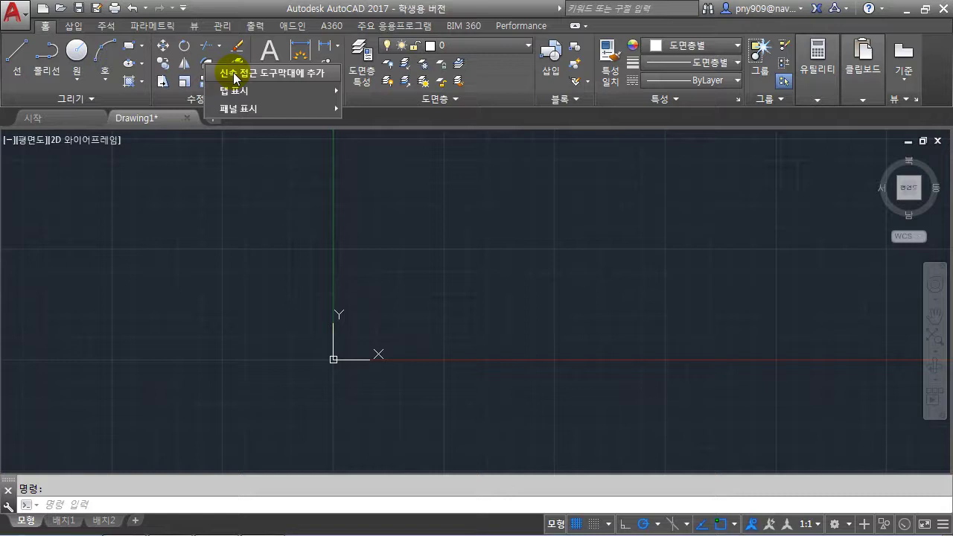
right_click(123, 12)
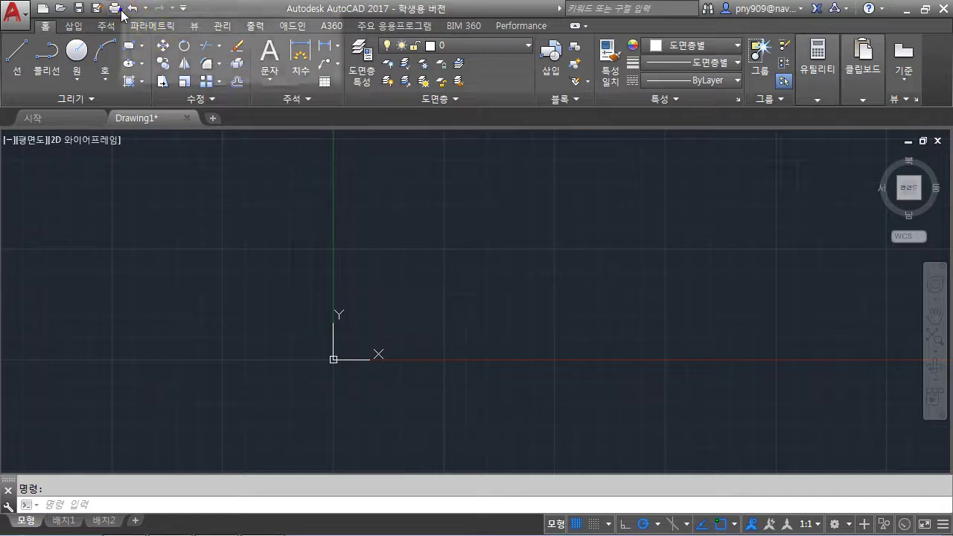
left_click(336, 192)
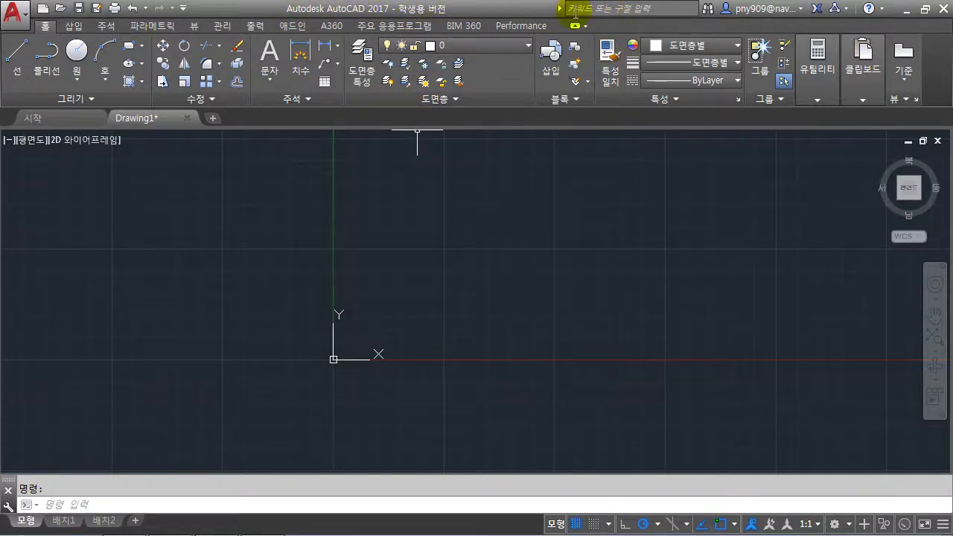
- Search the program help for the keyword "line"
left_click(634, 8)
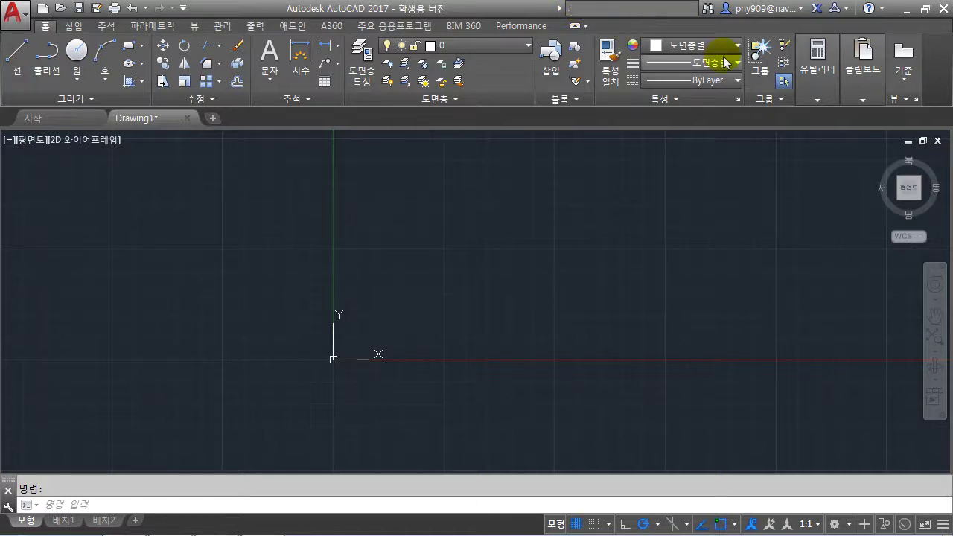
type("lin")
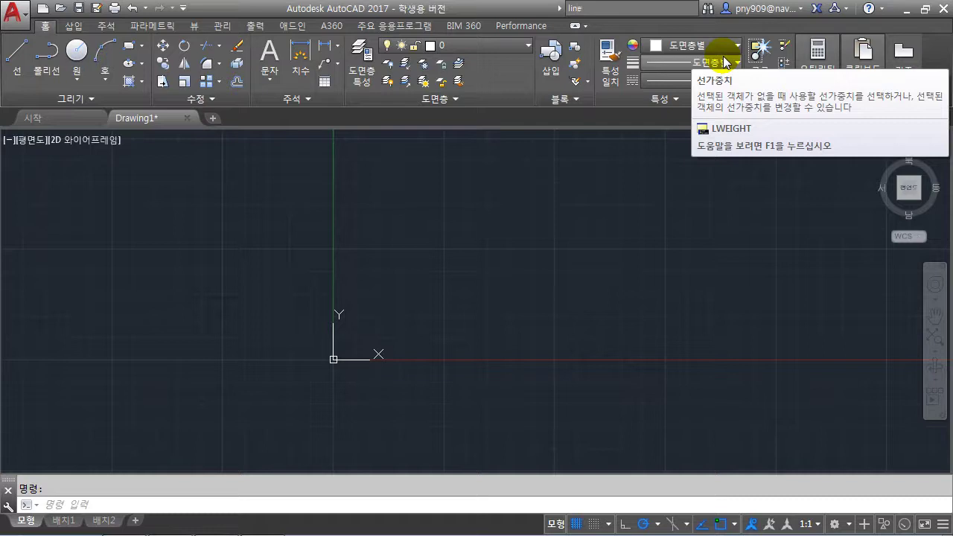
type("e")
key("Return")
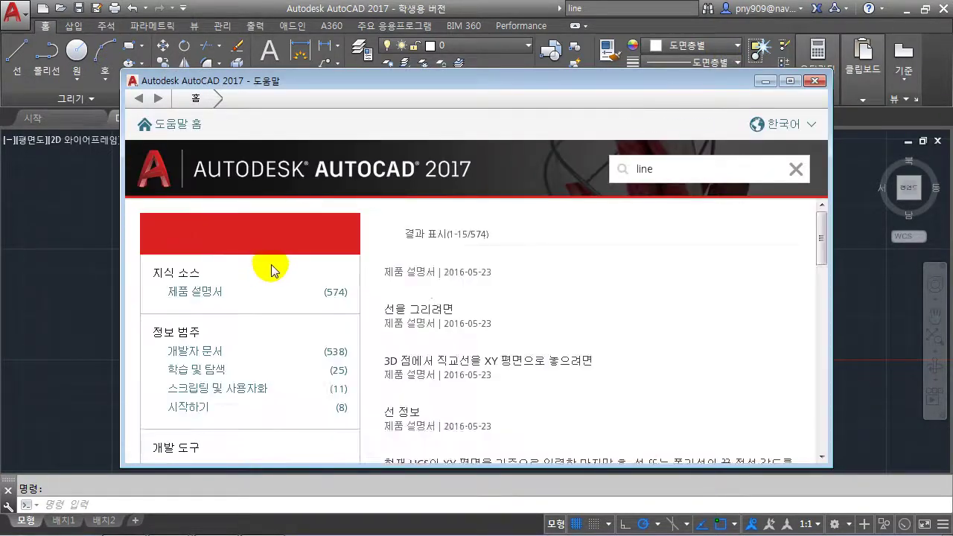
- Browse the help results for "line", read through the LINE command article with its diagrams, and close the help window
scroll(406, 271, "down", 3)
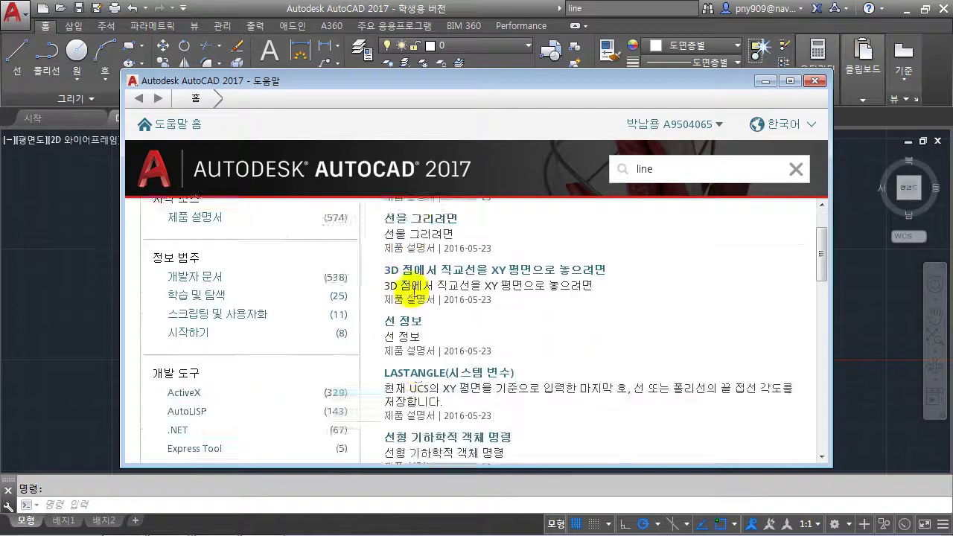
scroll(421, 296, "up", 3)
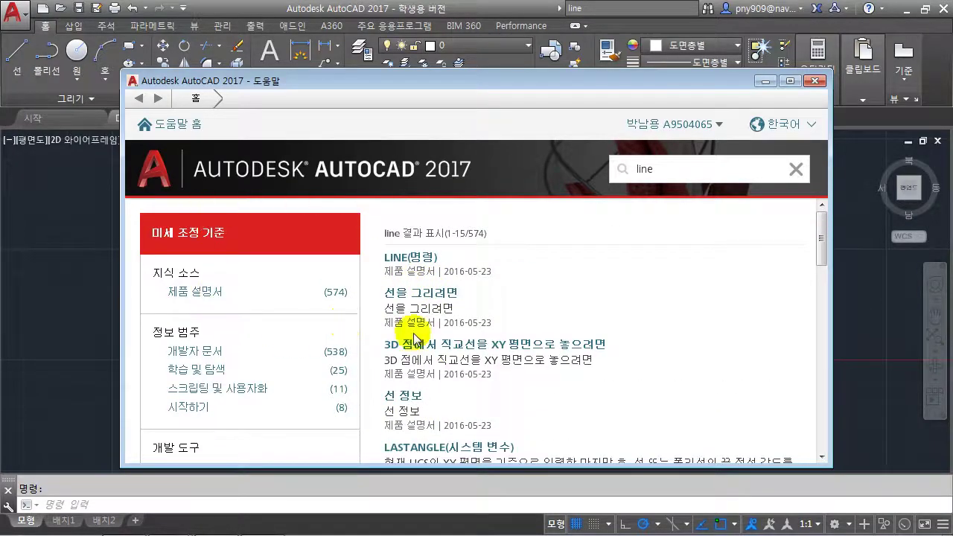
scroll(374, 276, "down", 1)
scroll(404, 282, "up", 1)
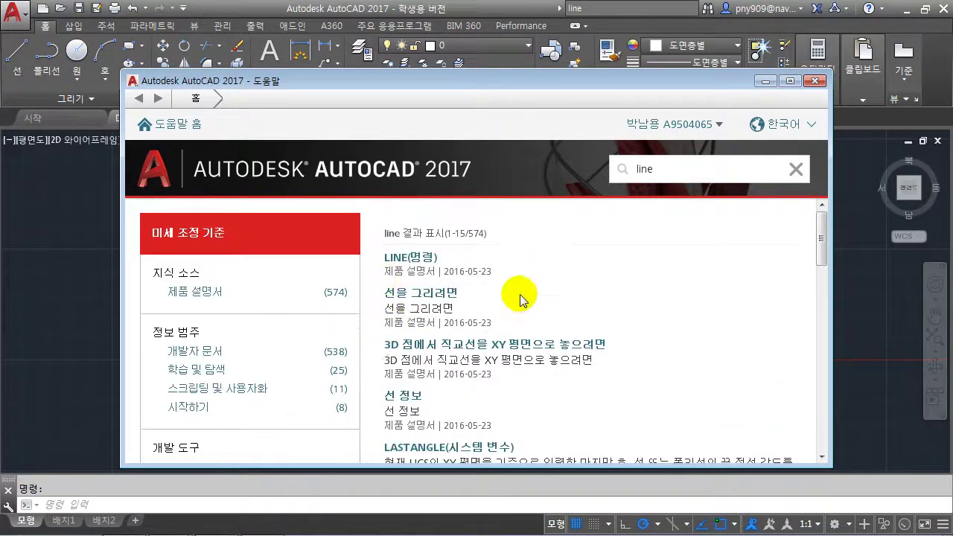
left_click(394, 259)
scroll(312, 298, "down", 1)
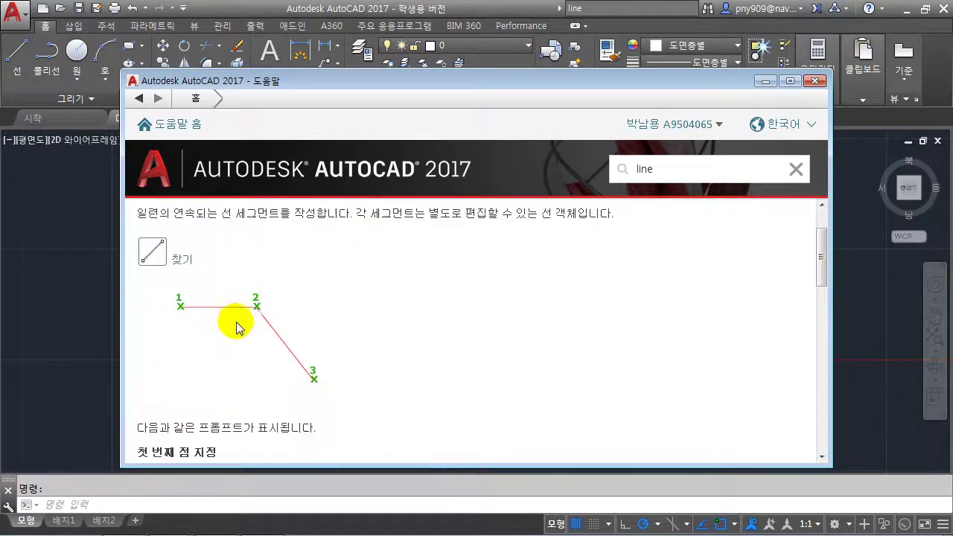
scroll(246, 253, "down", 3)
scroll(197, 253, "down", 3)
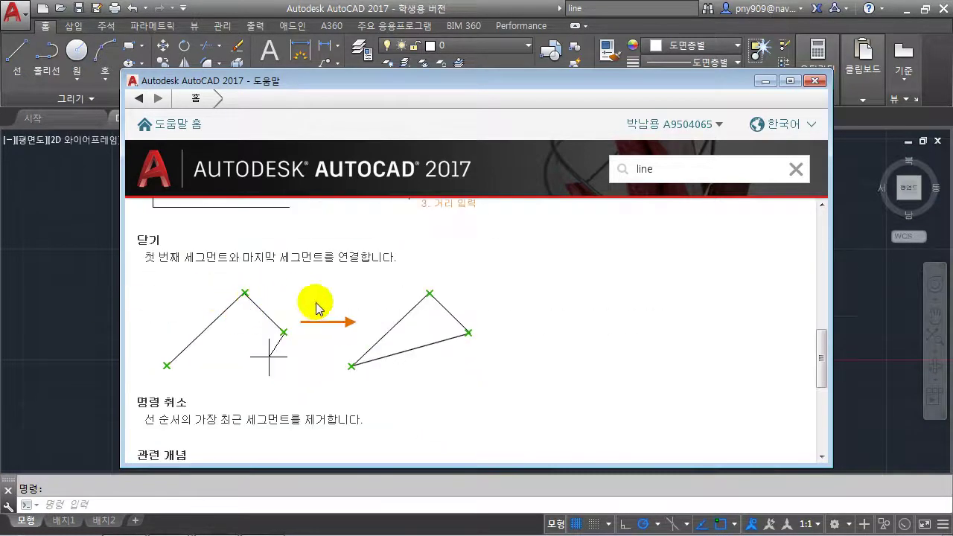
scroll(298, 316, "up", 3)
scroll(264, 320, "up", 3)
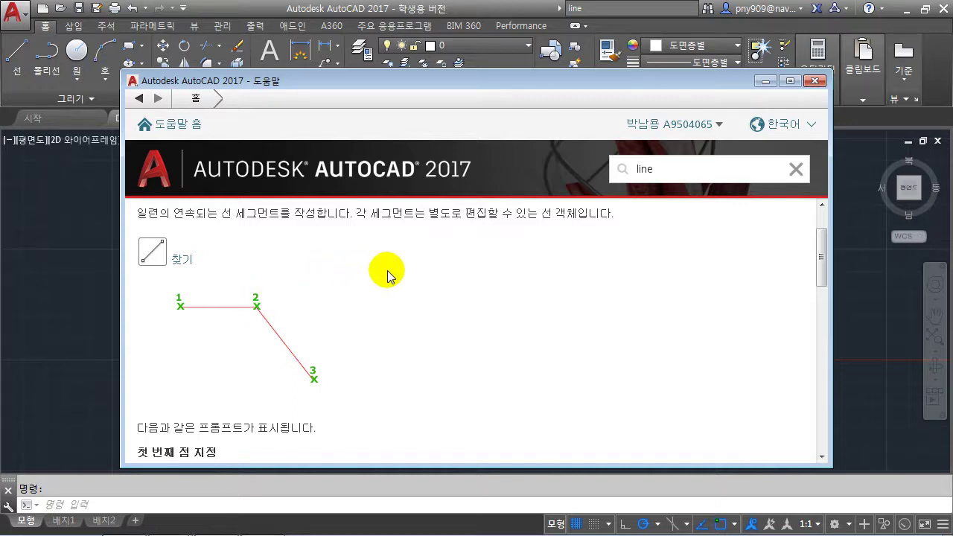
left_click(814, 80)
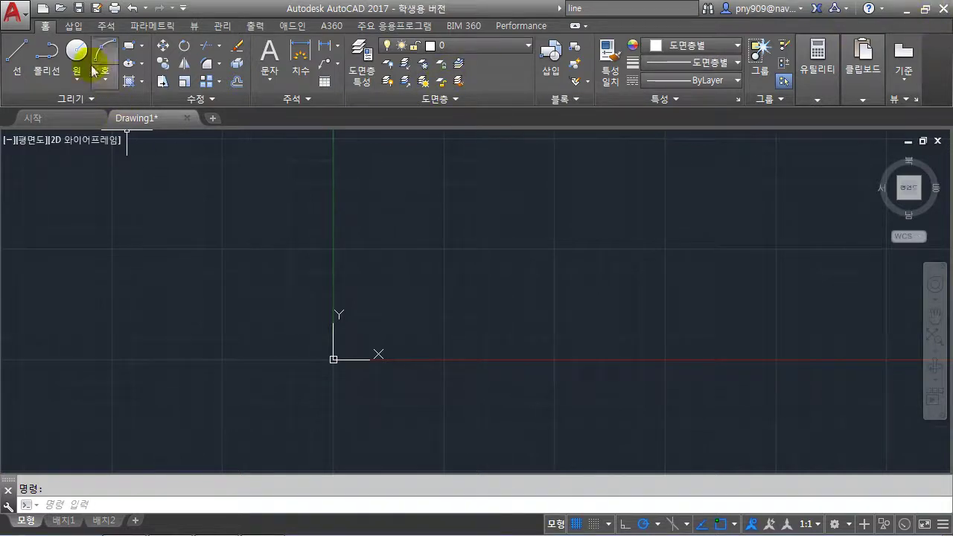
- Review the Insert, Annotate and Parametric tool sets, and view the start page before returning to Drawing1
left_click(74, 26)
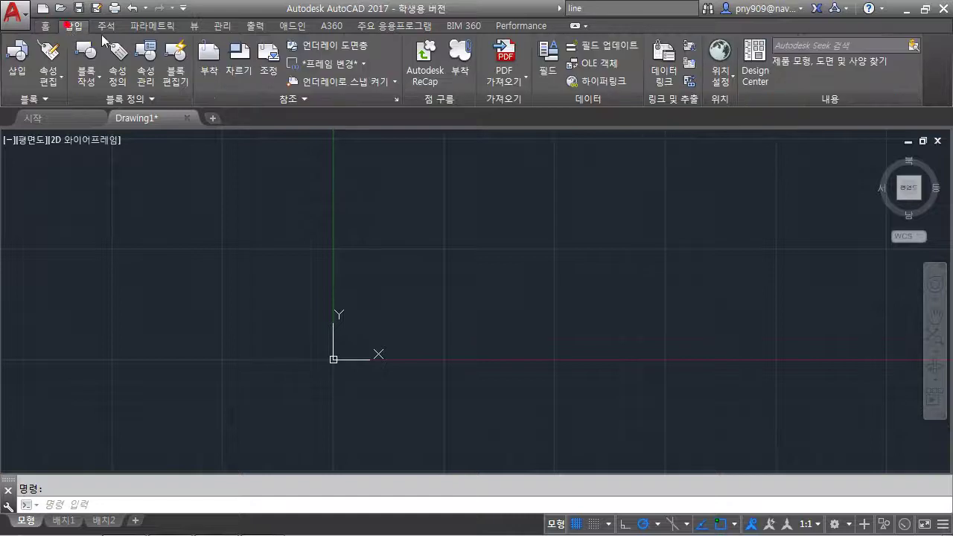
left_click(103, 31)
left_click(146, 28)
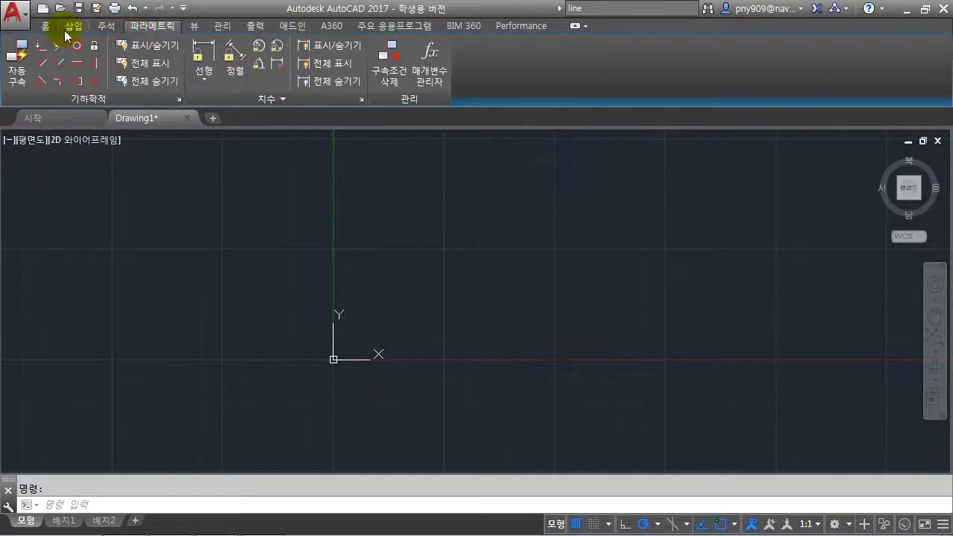
left_click(45, 28)
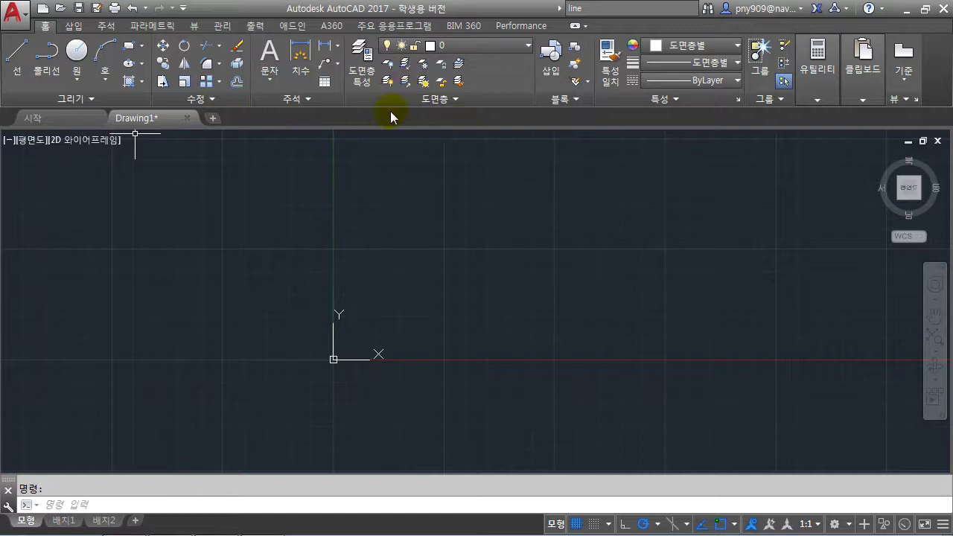
left_click(53, 122)
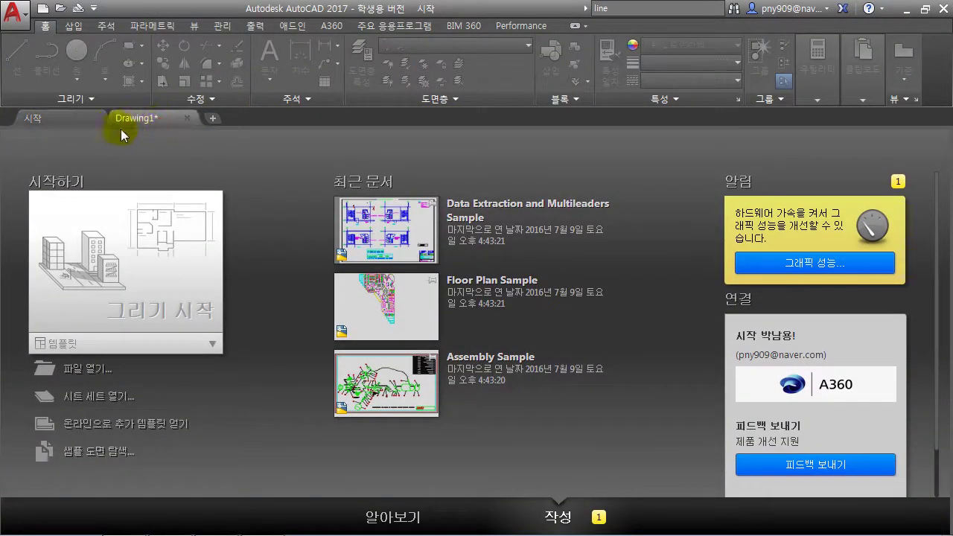
left_click(145, 119)
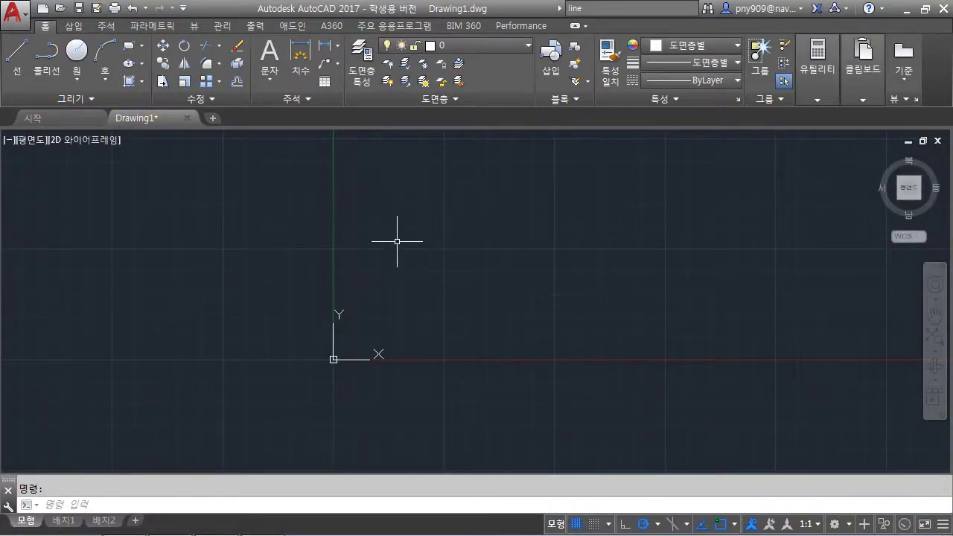
- Turn the drawing view to the back and southwest isometric views, and return it to the top view
left_click(908, 163)
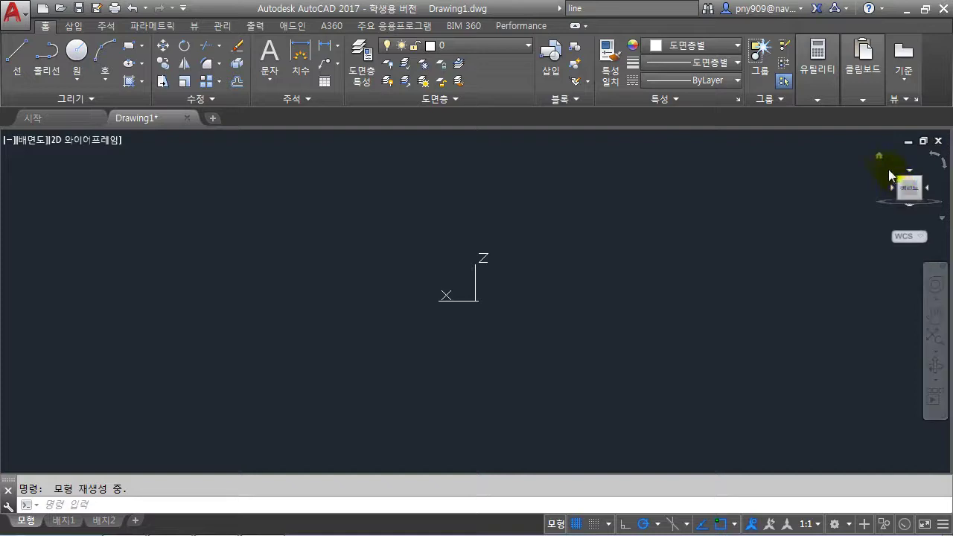
left_click(880, 156)
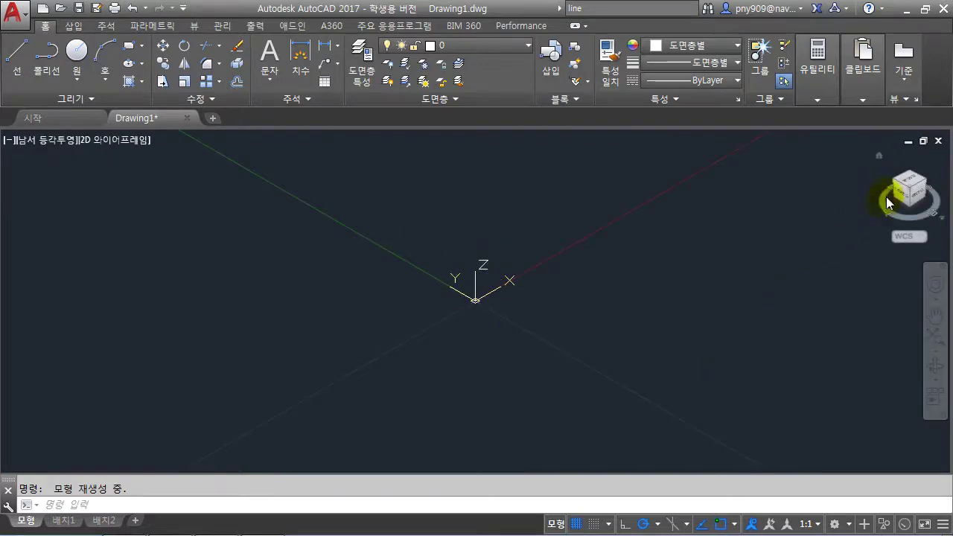
left_click(908, 185)
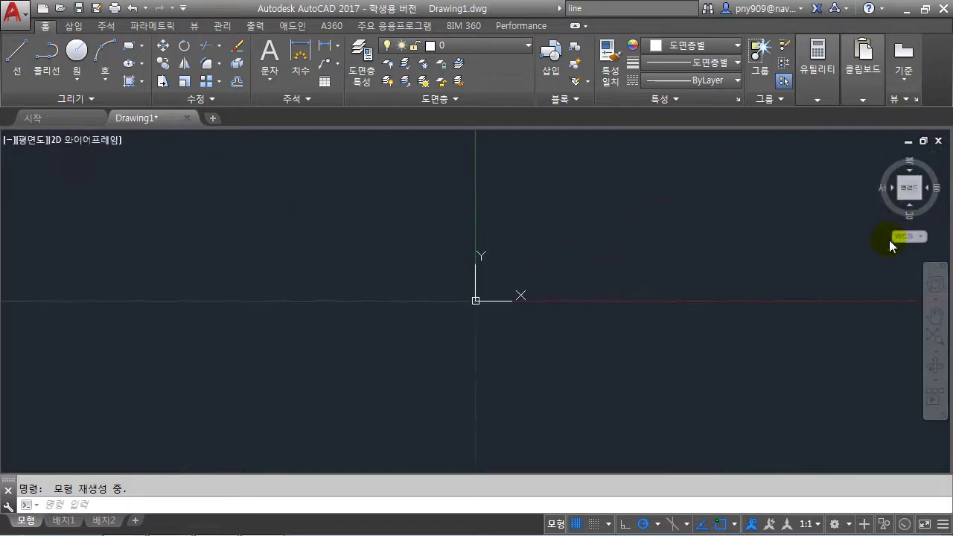
middle_click_drag(579, 276, 348, 323)
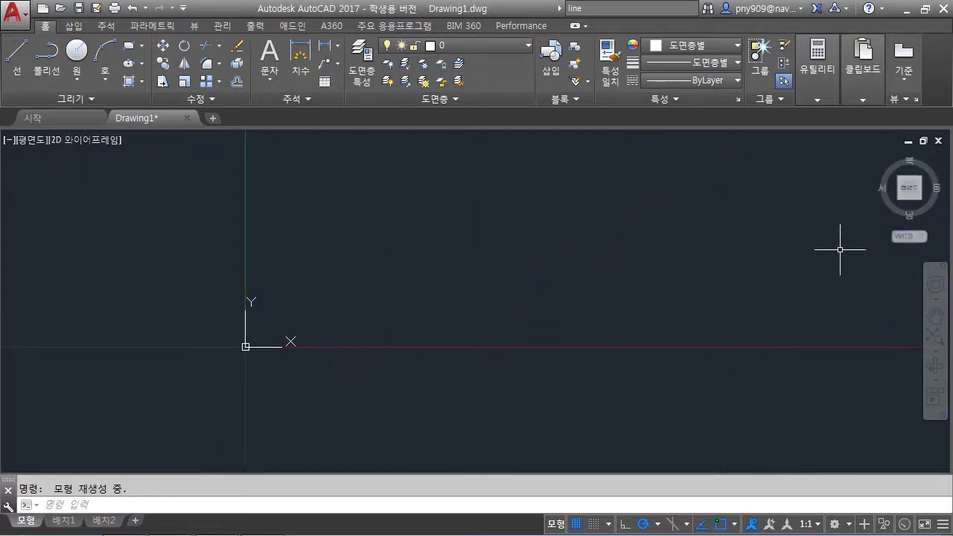
- Shift the drawing view with the Pan tool, zoom to the extents, and zoom out so the origin shows
left_click(935, 318)
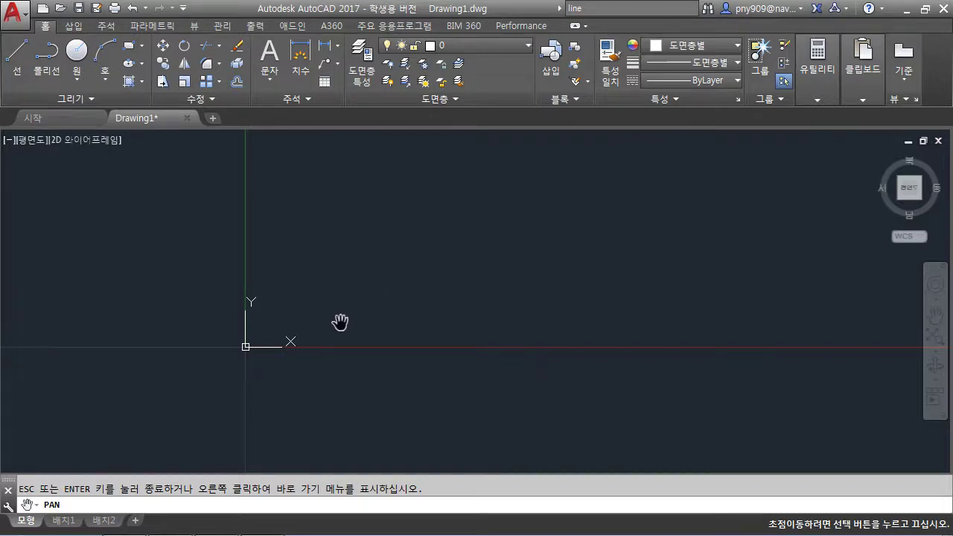
mouse_move(340, 322)
left_mouse_down()
mouse_move(526, 253)
mouse_move(453, 249)
mouse_move(325, 301)
mouse_move(372, 410)
mouse_move(537, 371)
mouse_move(351, 272)
mouse_move(334, 241)
mouse_move(391, 378)
mouse_move(617, 341)
mouse_move(525, 295)
mouse_move(536, 295)
left_mouse_up()
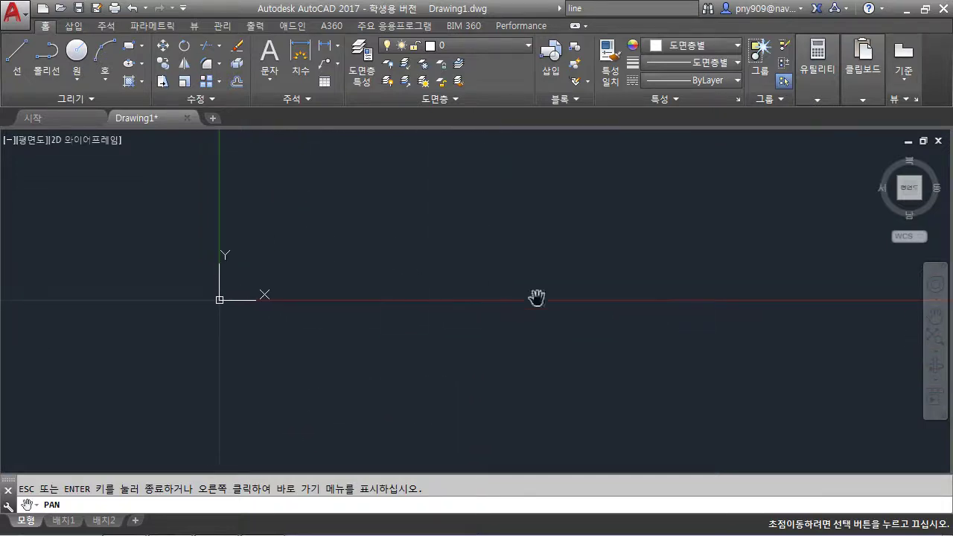
left_click(934, 341)
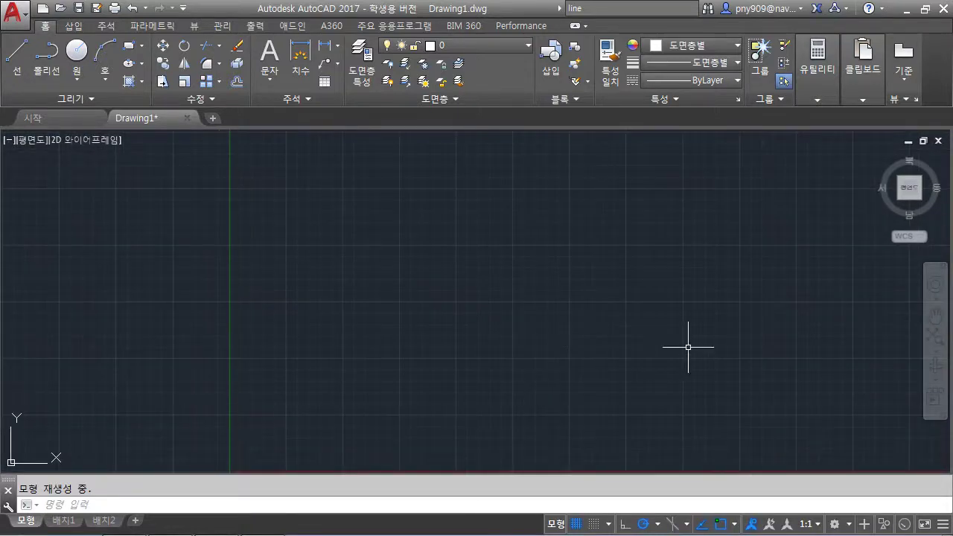
scroll(687, 347, "down", 2)
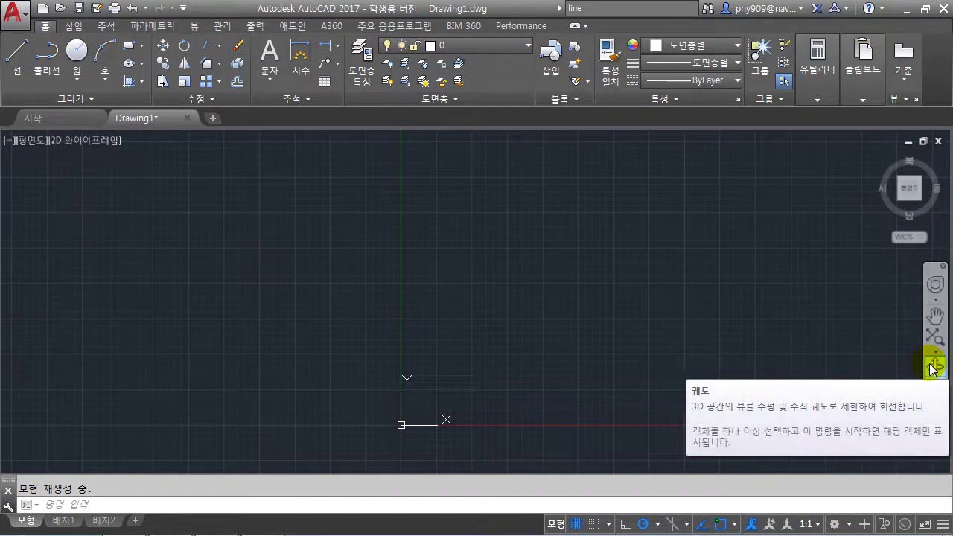
- Enlarge the command window's history area and shrink it to three history lines
left_click(278, 308)
left_click(201, 351)
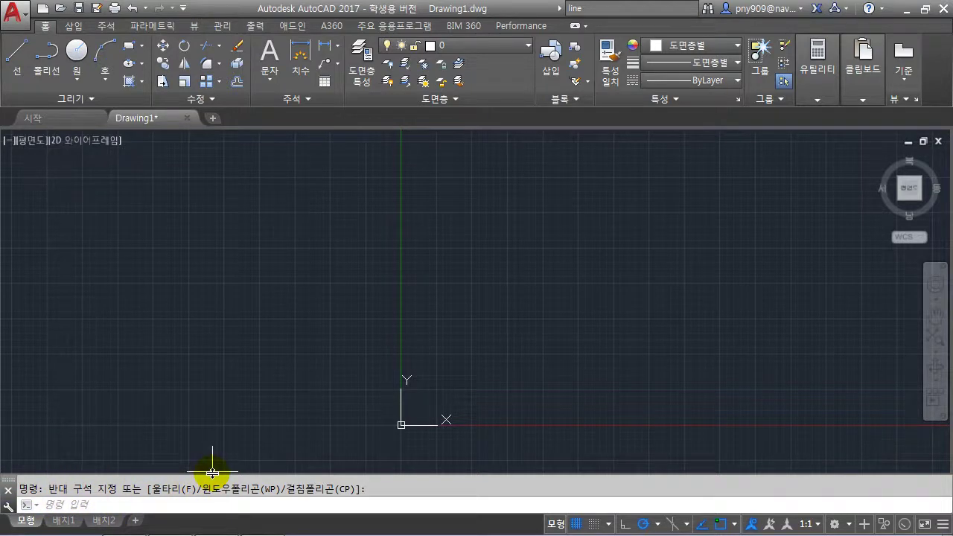
left_click_drag(221, 432, 219, 423)
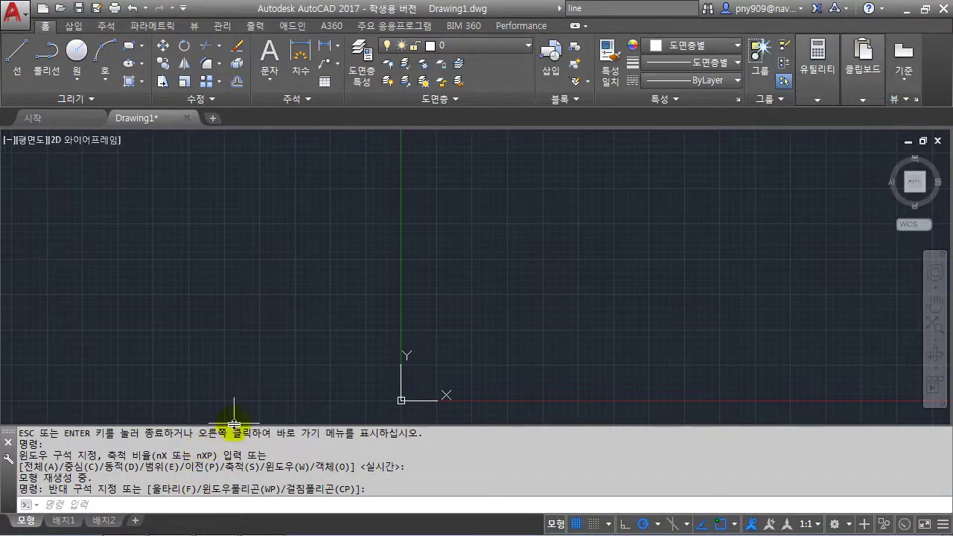
left_click_drag(234, 425, 237, 454)
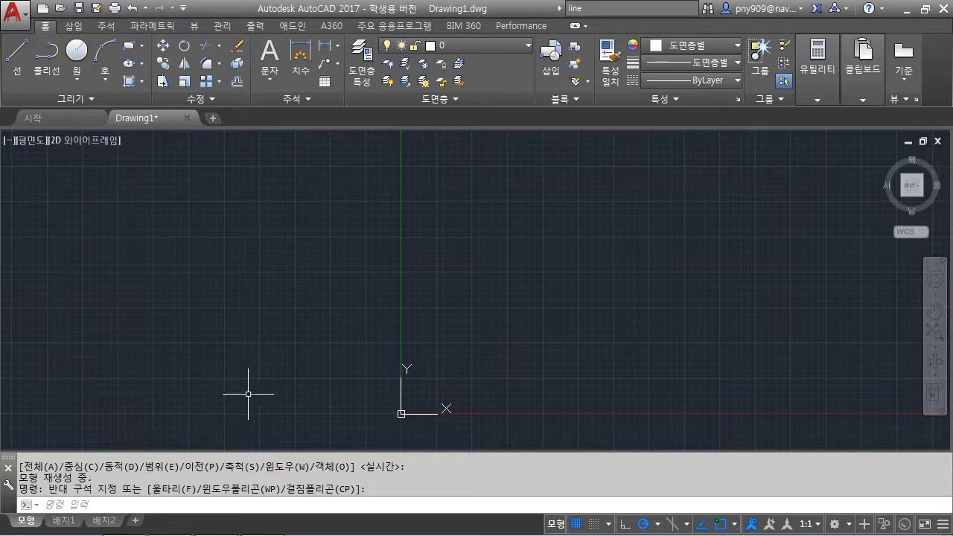
- Close the command line window, confirm closing it, and display it again
left_click(7, 466)
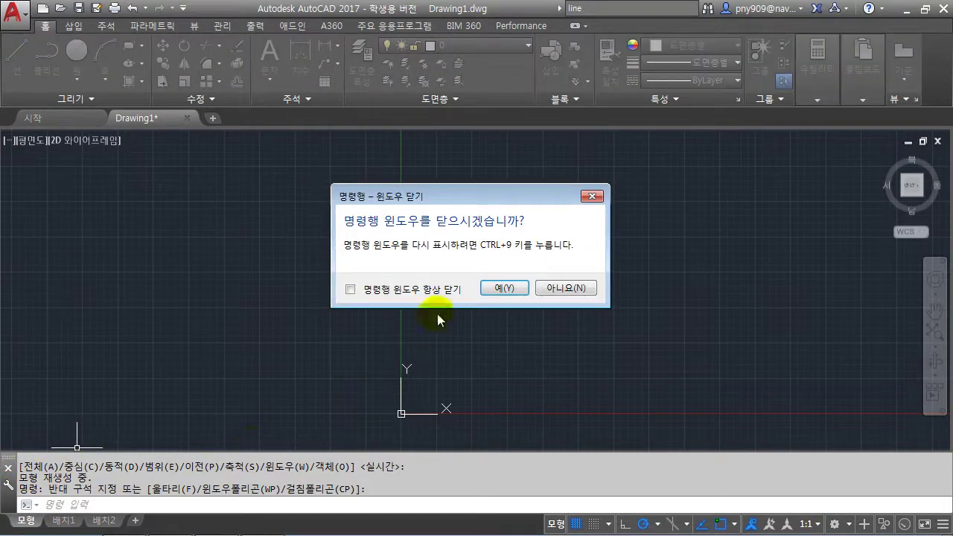
left_click(502, 290)
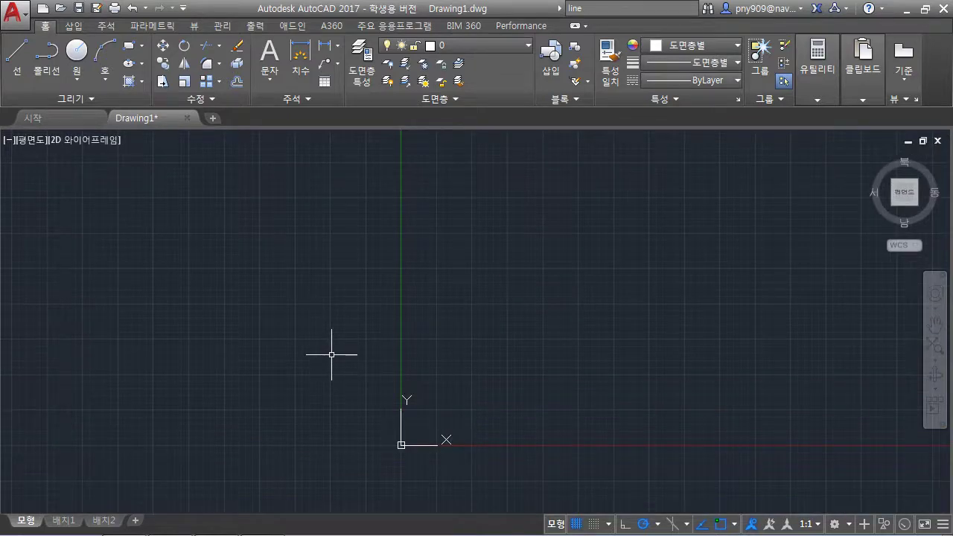
key("ctrl+9")
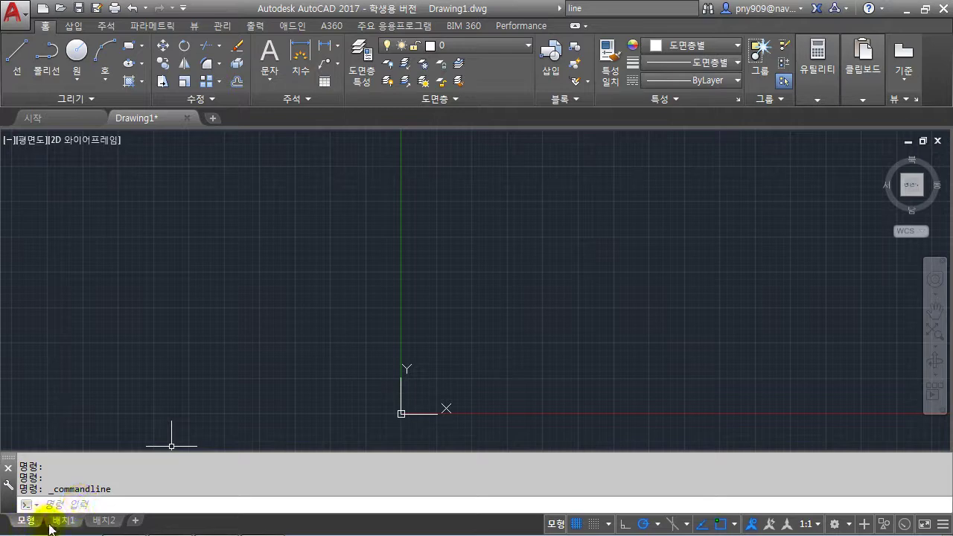
mouse_move(73, 525)
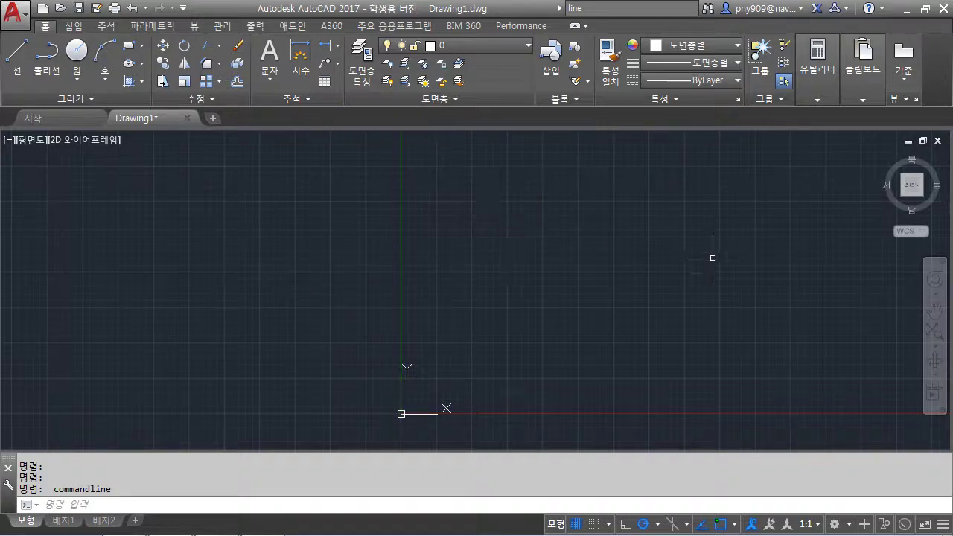
left_click(102, 519)
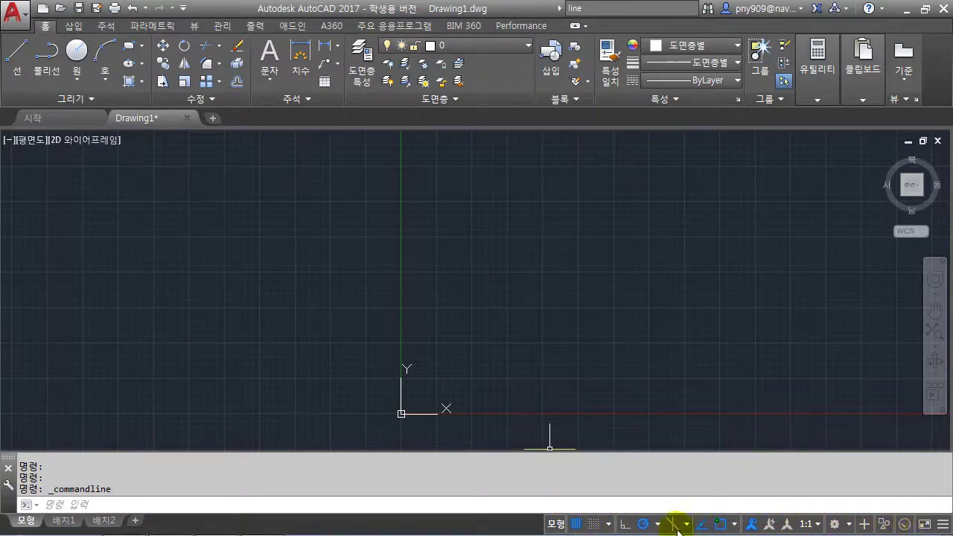
left_click(537, 281)
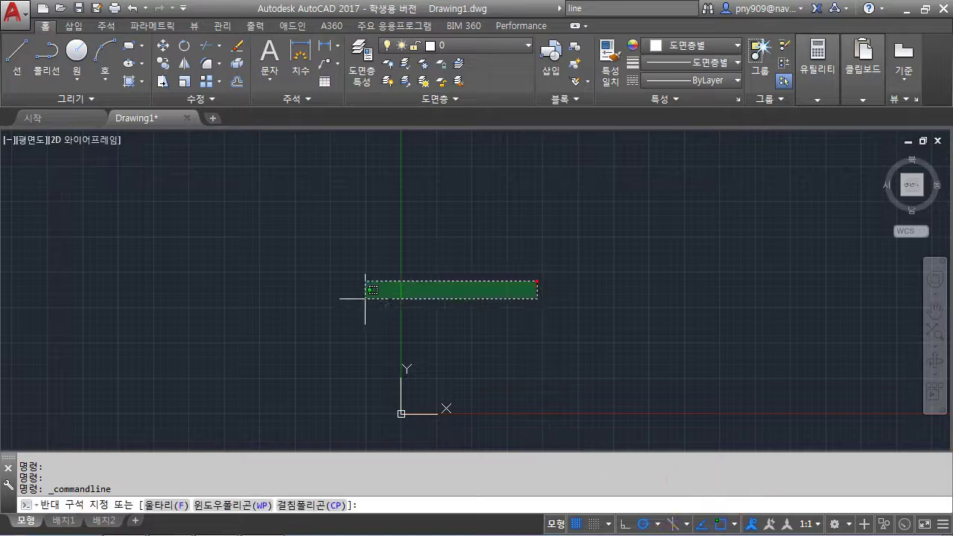
left_click(364, 299)
middle_click_drag(285, 298, 372, 310)
middle_click_drag(428, 315, 430, 283)
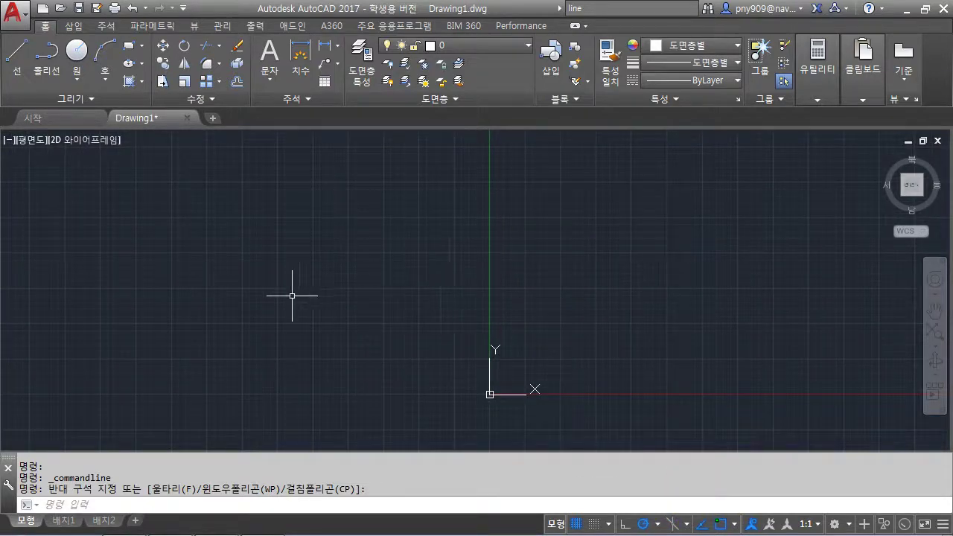
- Switch to the PowerPoint lesson and show slide 5 on screen display and control functions with the wheel mouse
mouse_move(183, 521)
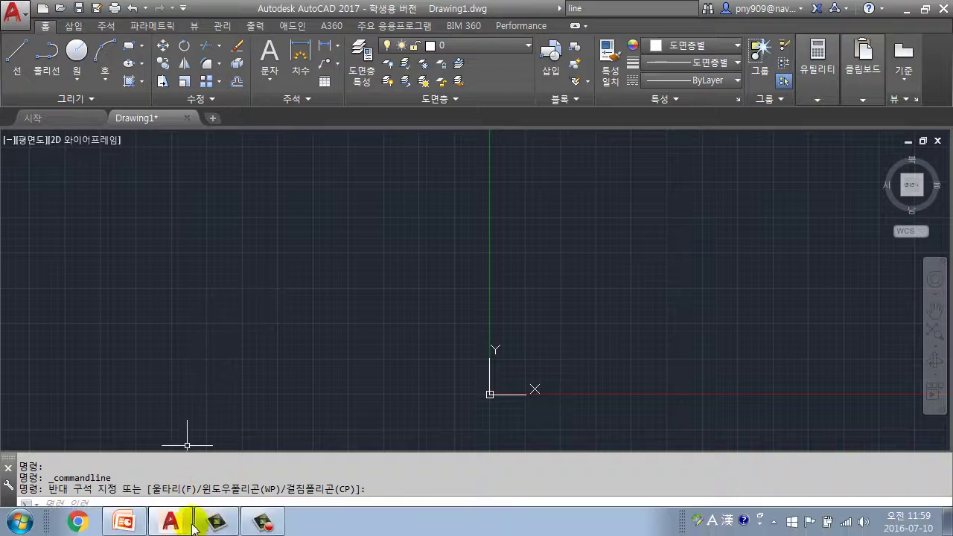
left_click(143, 524)
left_click(32, 165)
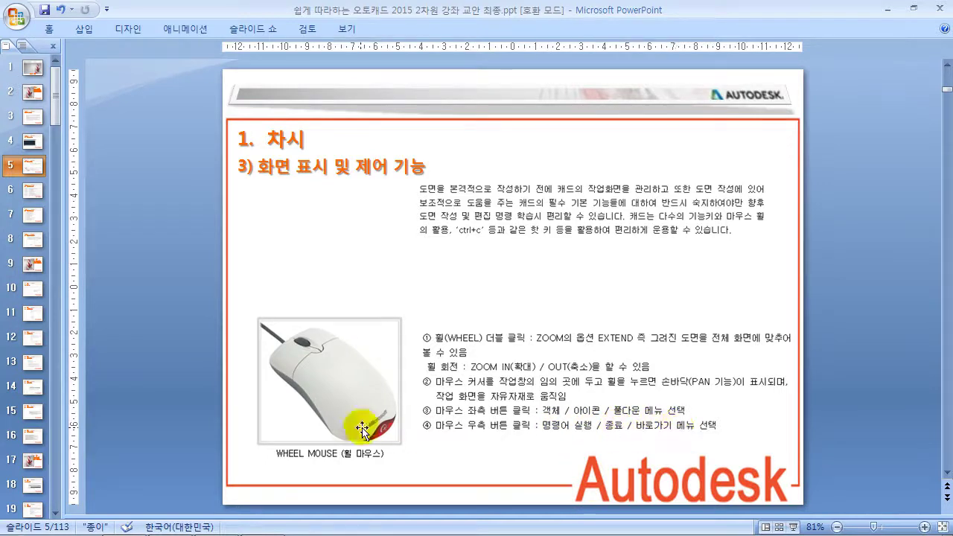
- Switch to AutoCAD and draw a circle by centre and radius, centred just above and right of the origin and enclosing it
left_click(184, 521)
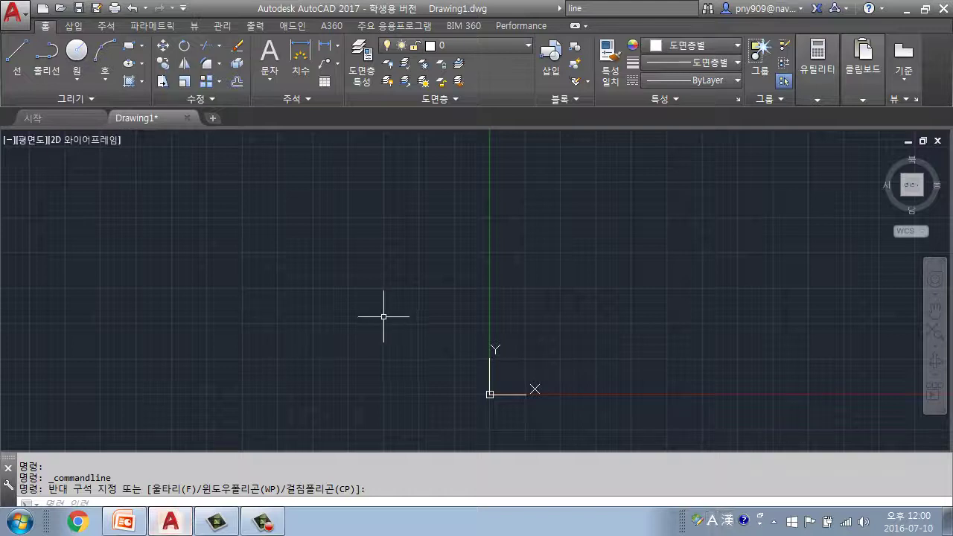
middle_click_drag(382, 315, 279, 290)
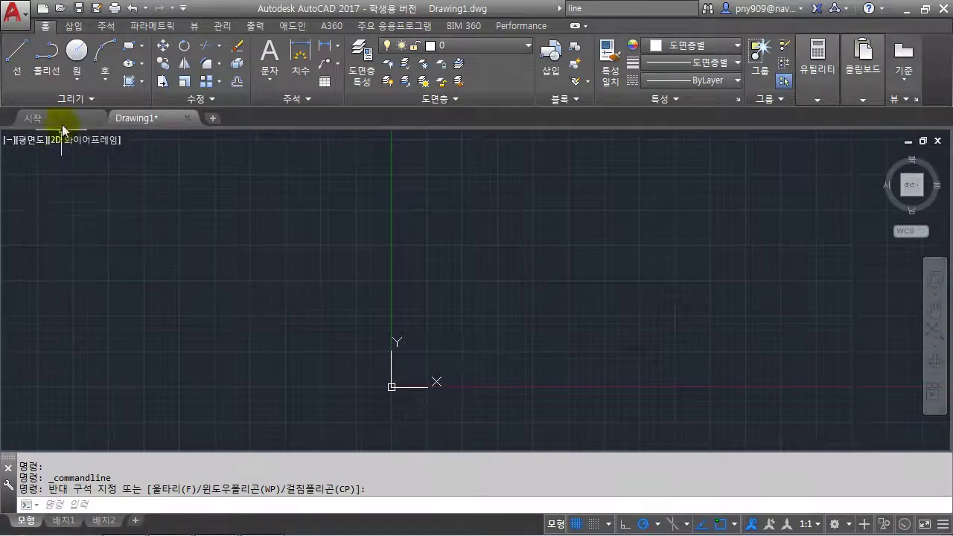
left_click(77, 58)
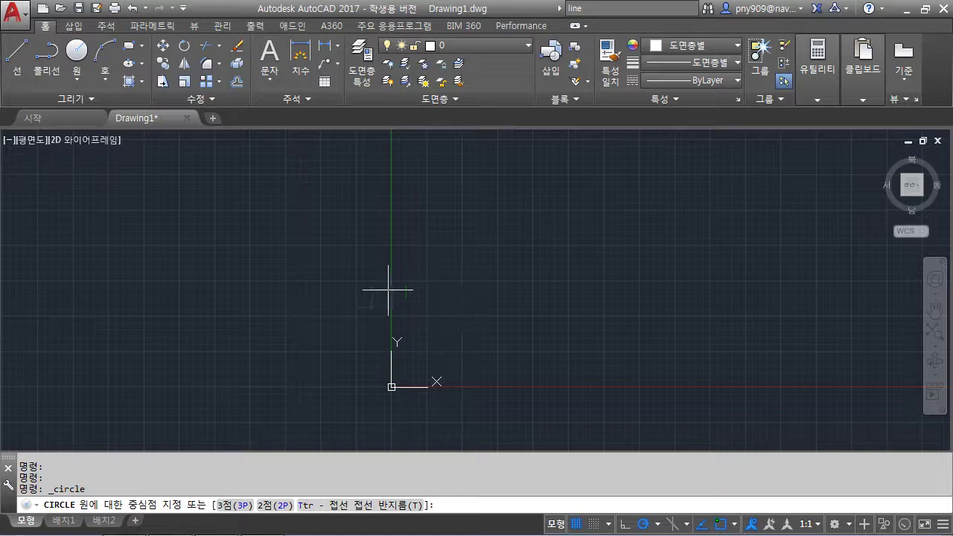
left_click(429, 304)
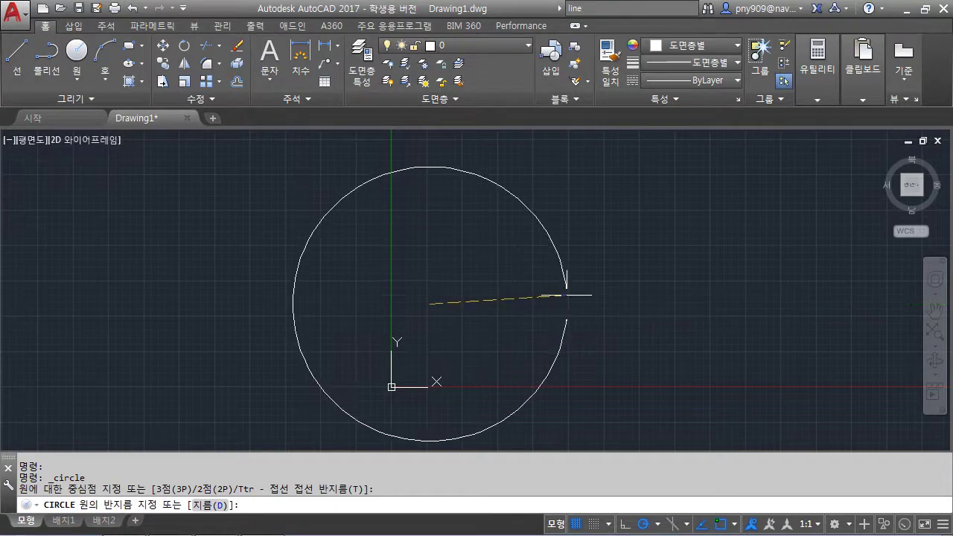
left_click(566, 295)
- Zoom to the drawing extents and demonstrate zooming in and out repeatedly around the circle
middle_click(480, 313)
middle_click(480, 313)
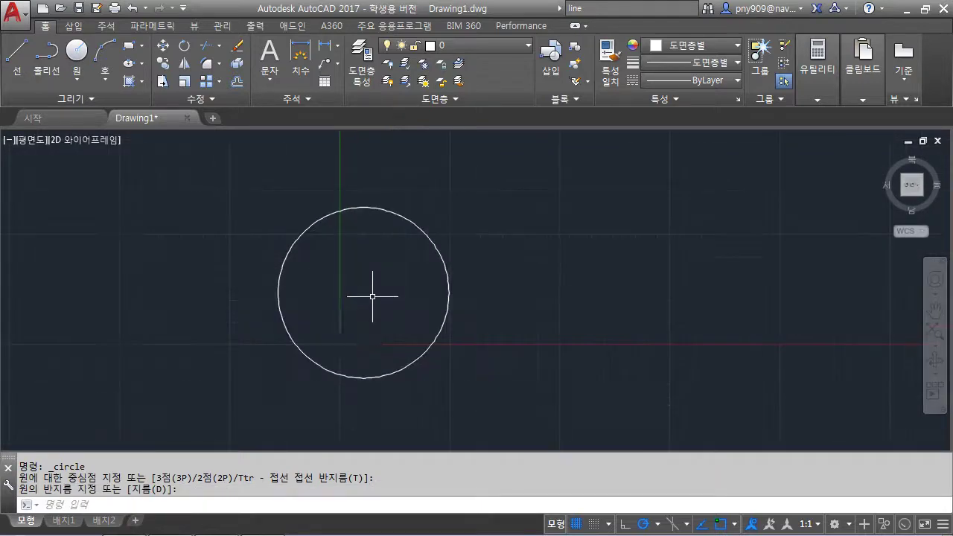
middle_click_drag(368, 298, 410, 291)
scroll(394, 305, "up", 6)
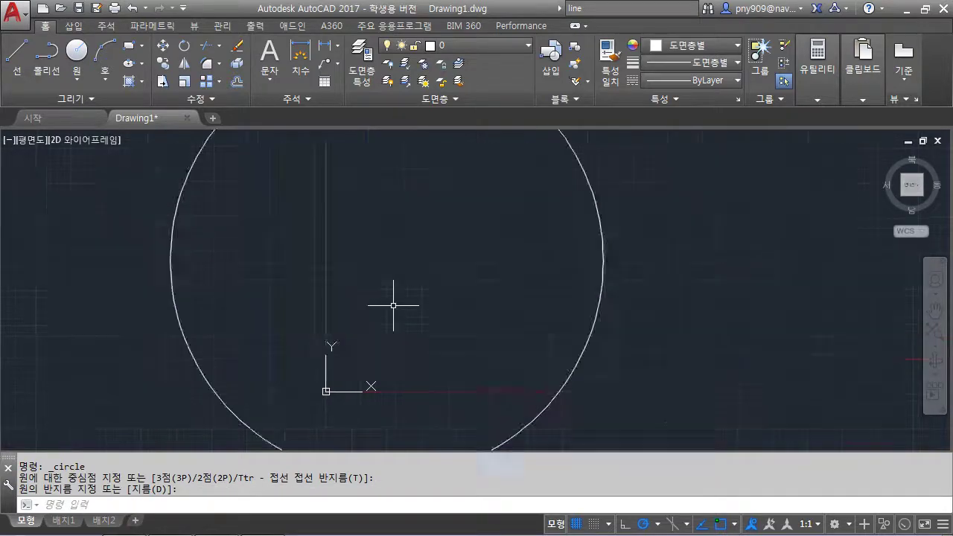
scroll(394, 305, "down", 7)
scroll(393, 306, "up", 1)
scroll(393, 306, "up", 8)
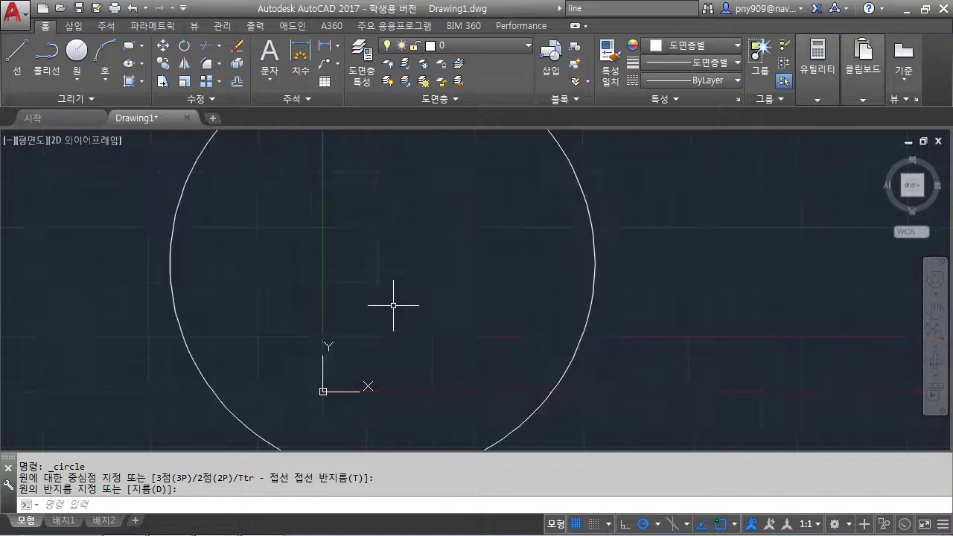
scroll(393, 305, "down", 6)
scroll(393, 306, "down", 5)
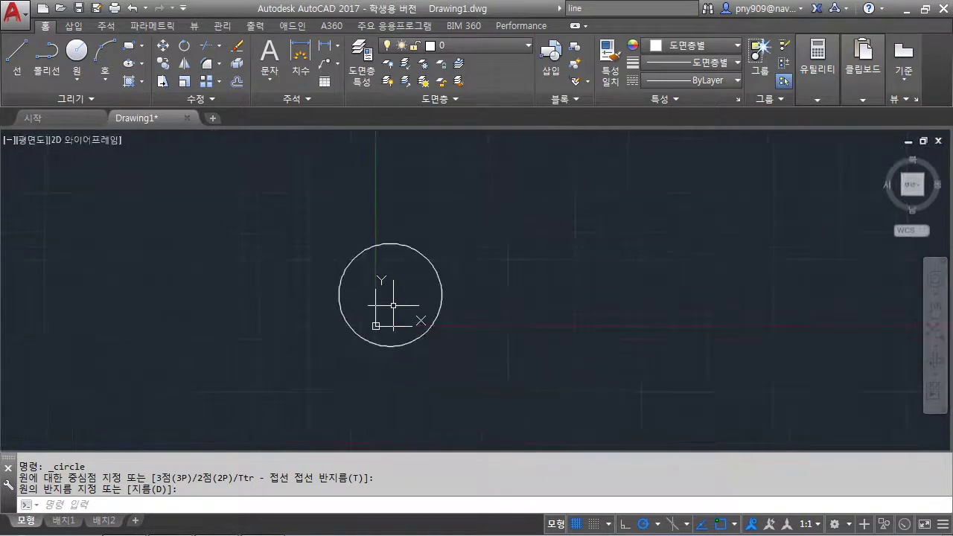
scroll(393, 305, "up", 7)
scroll(393, 305, "down", 5)
scroll(393, 305, "up", 1)
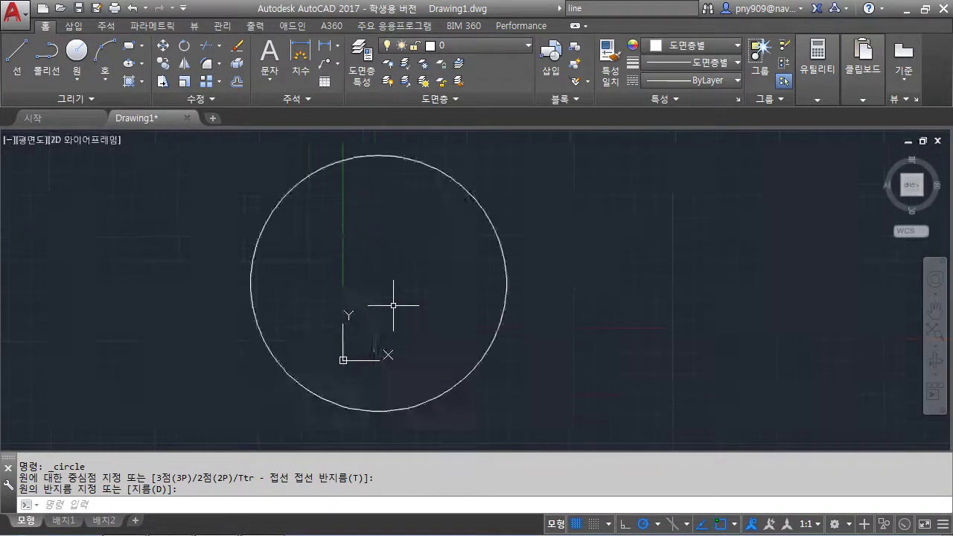
scroll(393, 305, "down", 4)
scroll(323, 296, "up", 1)
scroll(323, 291, "up", 6)
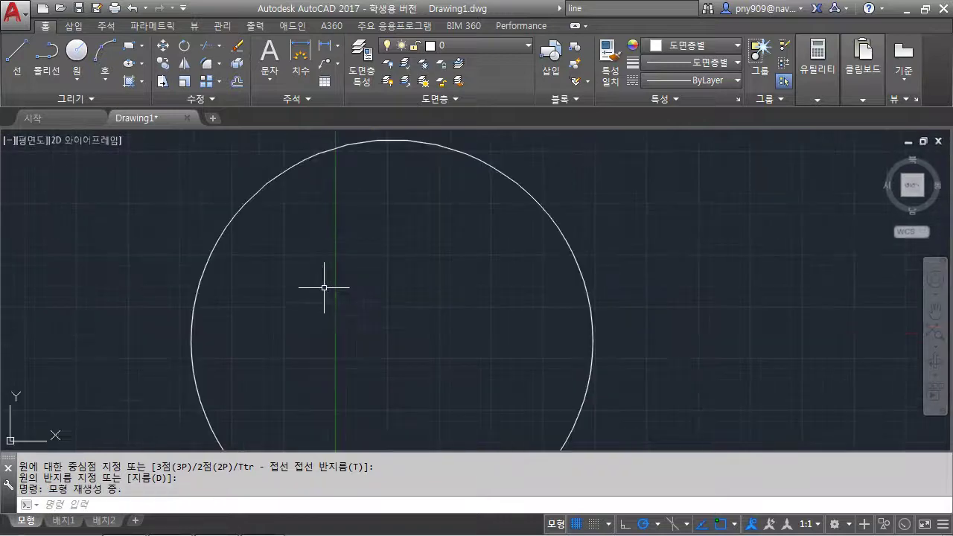
scroll(328, 294, "down", 3)
scroll(335, 290, "up", 3)
scroll(341, 290, "down", 8)
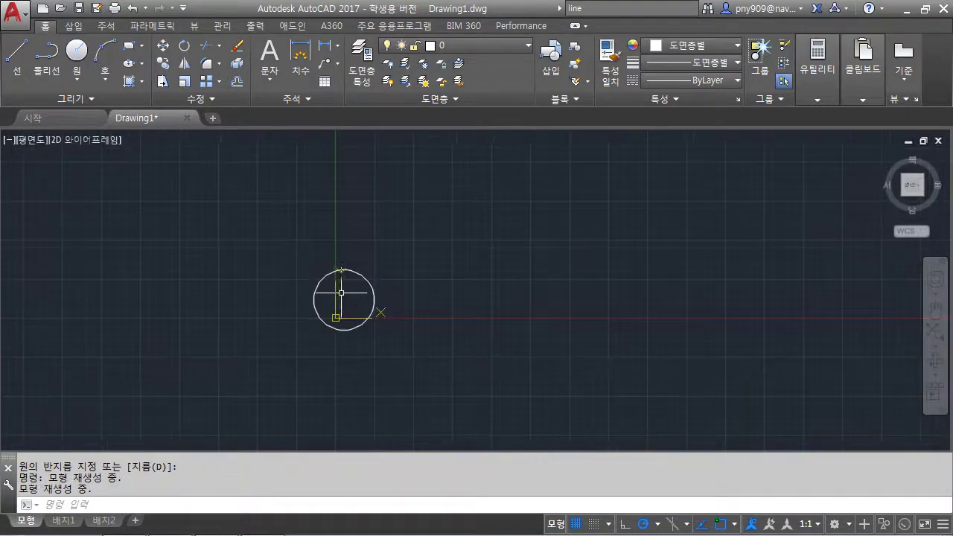
scroll(340, 295, "up", 8)
scroll(340, 283, "down", 4)
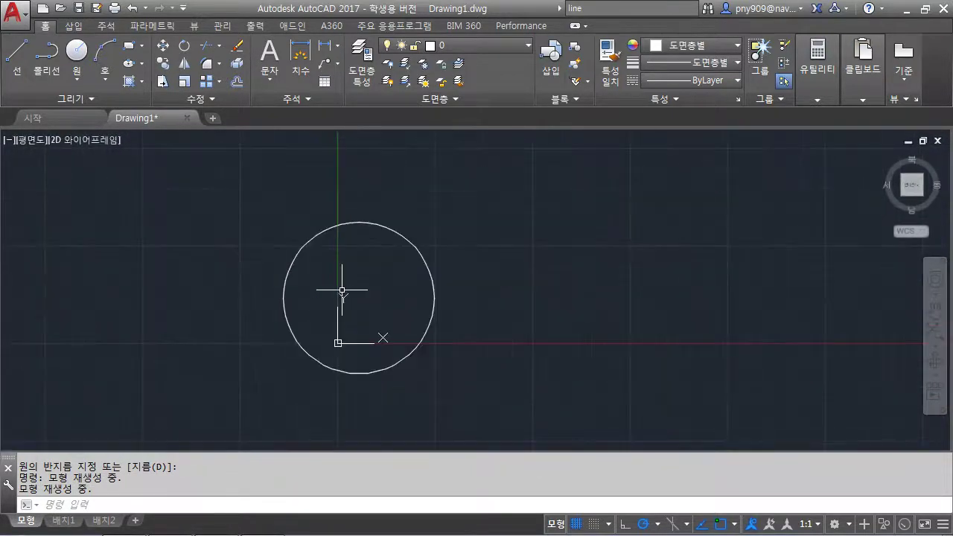
scroll(344, 287, "up", 4)
scroll(340, 282, "down", 4)
scroll(344, 289, "up", 6)
scroll(344, 290, "down", 12)
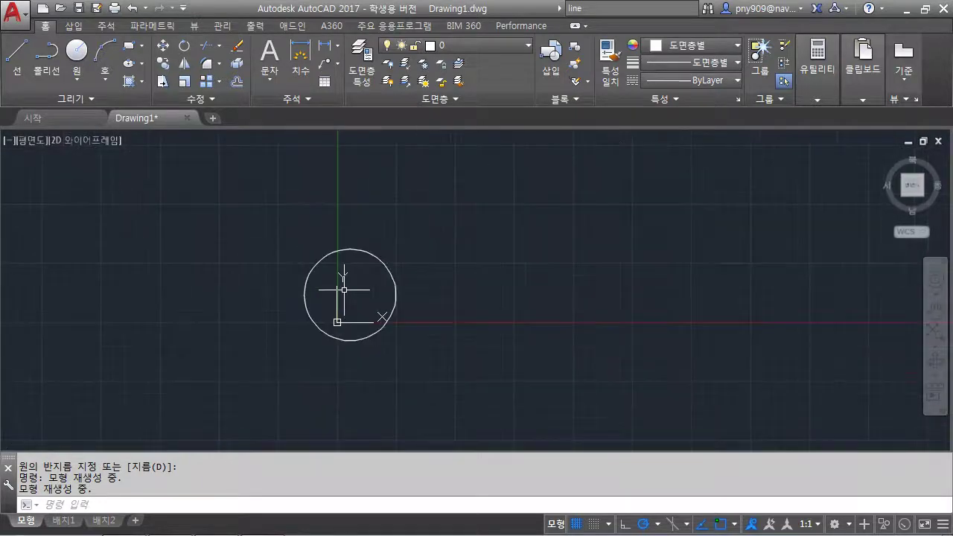
scroll(344, 289, "up", 8)
scroll(343, 289, "up", 2)
- Demonstrate panning combined with zooming, and shift the view until the circle sits far to the right
mouse_move(344, 290)
middle_mouse_down()
mouse_move(585, 276)
mouse_move(437, 356)
mouse_move(461, 347)
mouse_move(546, 268)
mouse_move(397, 287)
mouse_move(472, 296)
mouse_move(514, 320)
mouse_move(452, 319)
mouse_move(496, 301)
middle_mouse_up()
scroll(502, 276, "down", 4)
scroll(508, 275, "up", 2)
scroll(508, 275, "up", 3)
scroll(502, 280, "down", 5)
scroll(366, 291, "up", 4)
scroll(366, 292, "down", 2)
scroll(452, 319, "up", 1)
mouse_move(297, 310)
middle_mouse_down()
mouse_move(563, 258)
mouse_move(383, 309)
middle_mouse_up()
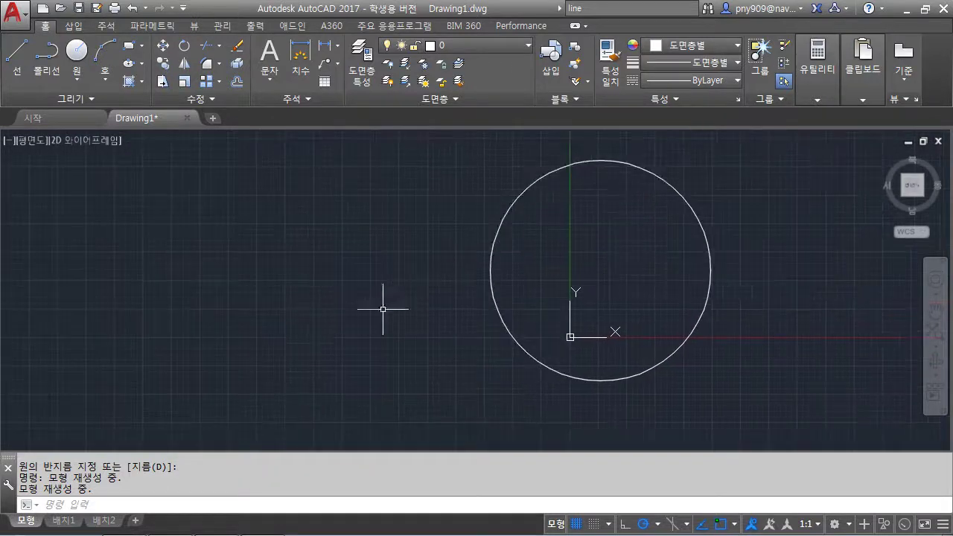
middle_click_drag(312, 333, 335, 330)
mouse_move(276, 378)
middle_mouse_down()
mouse_move(367, 345)
mouse_move(491, 324)
middle_mouse_up()
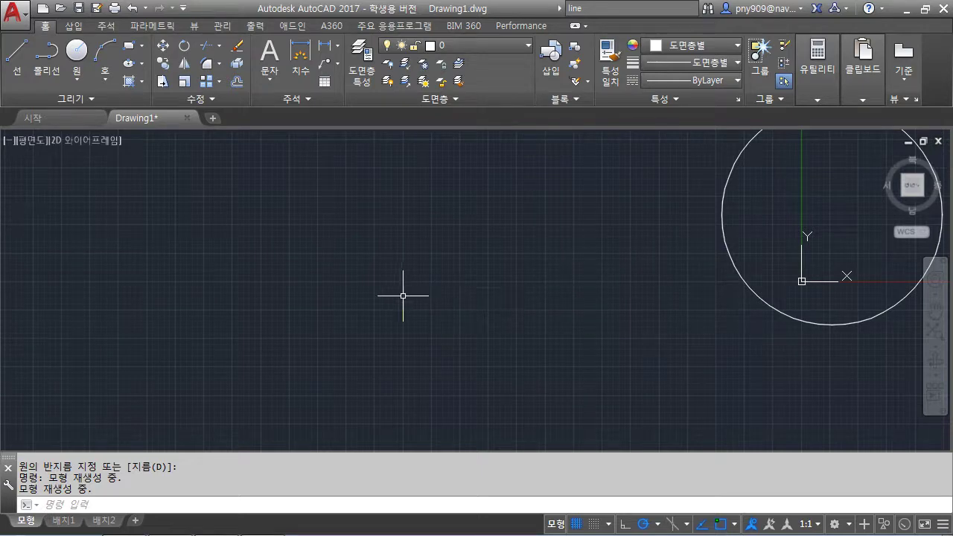
- Zoom to the drawing extents and pan the circle slightly to the left
middle_click(425, 309)
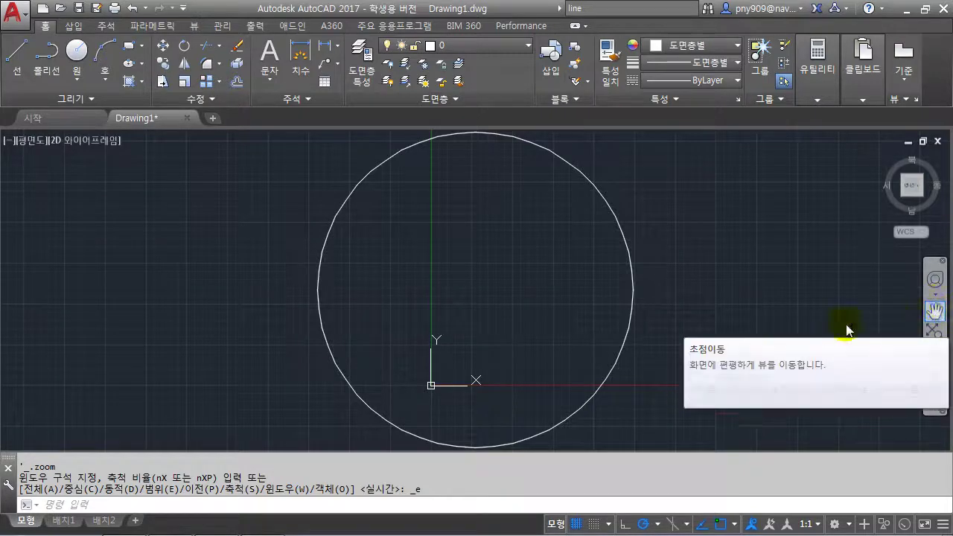
scroll(489, 293, "down", 2)
middle_click_drag(489, 293, 394, 293)
scroll(393, 293, "up", 2)
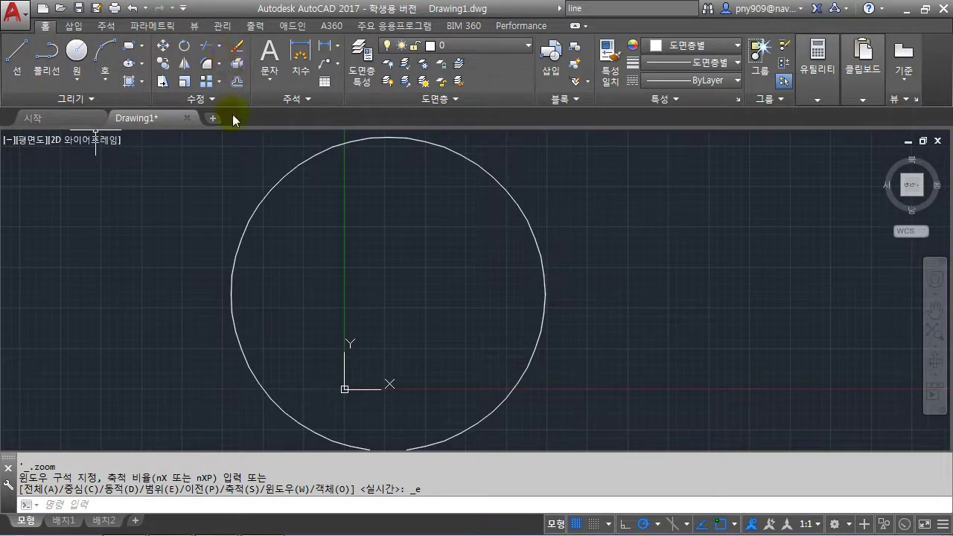
- Start a selection window inside the circle, show the shortcut menu with nothing selected, and dismiss it
left_click(398, 269)
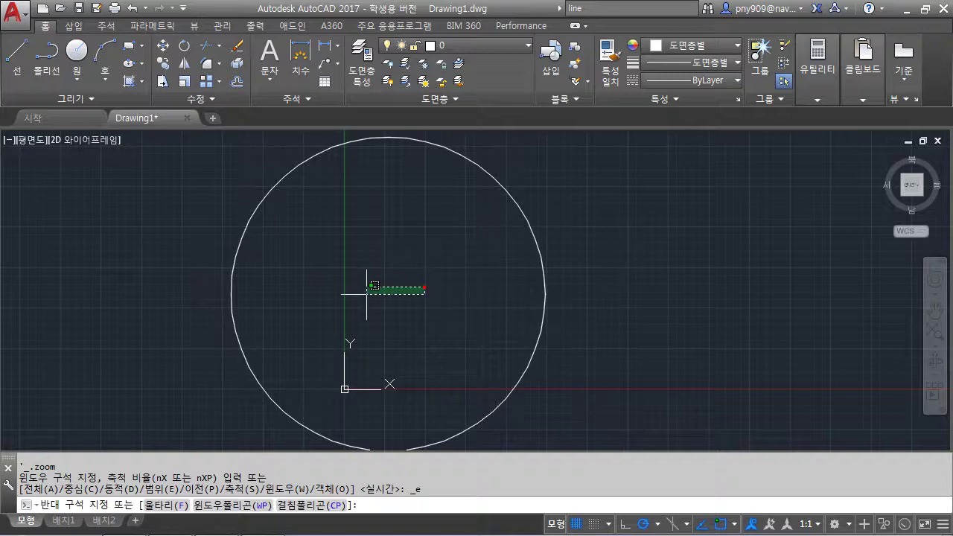
right_click(471, 260)
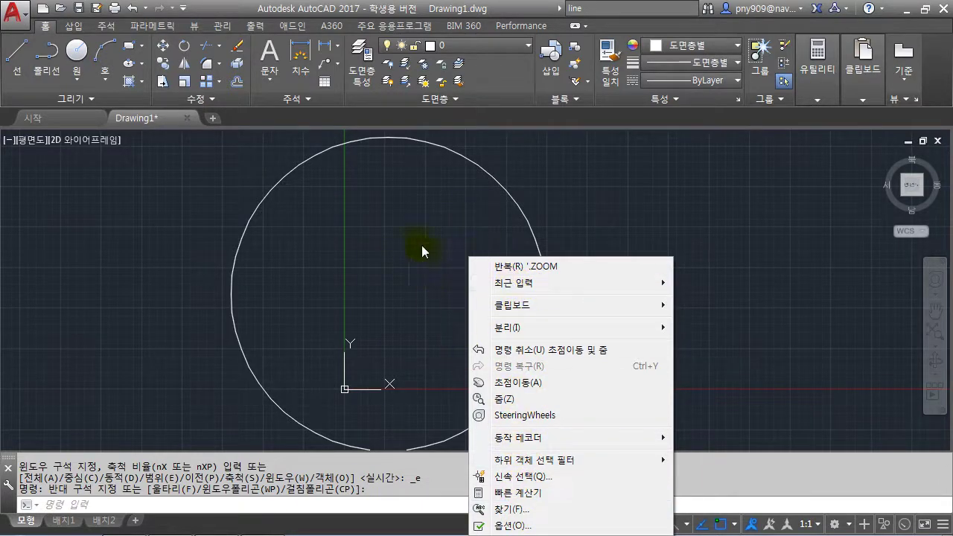
left_click(415, 212)
left_click(383, 291)
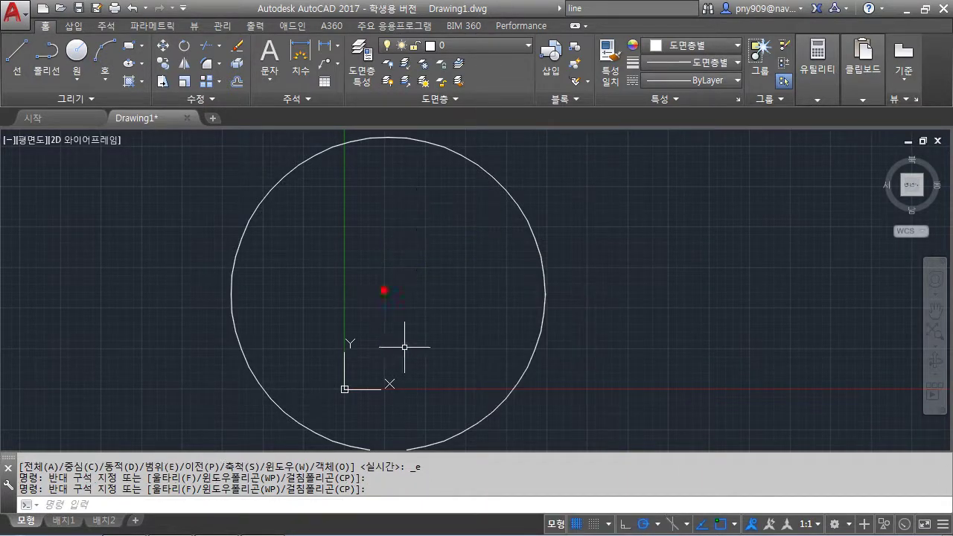
- Select the circle, show its shortcut menu, and close the menu and clear the selection
left_click(533, 239)
right_click(533, 239)
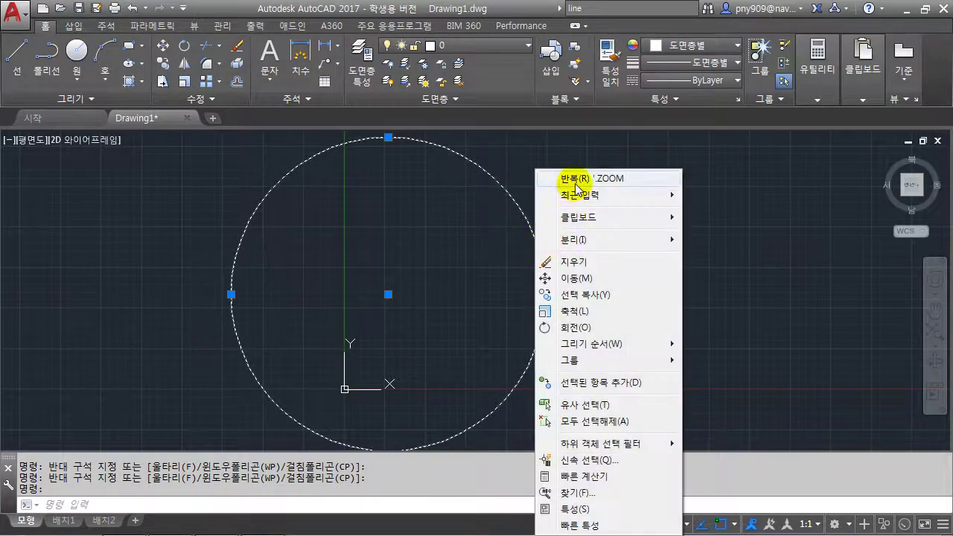
left_click(424, 254)
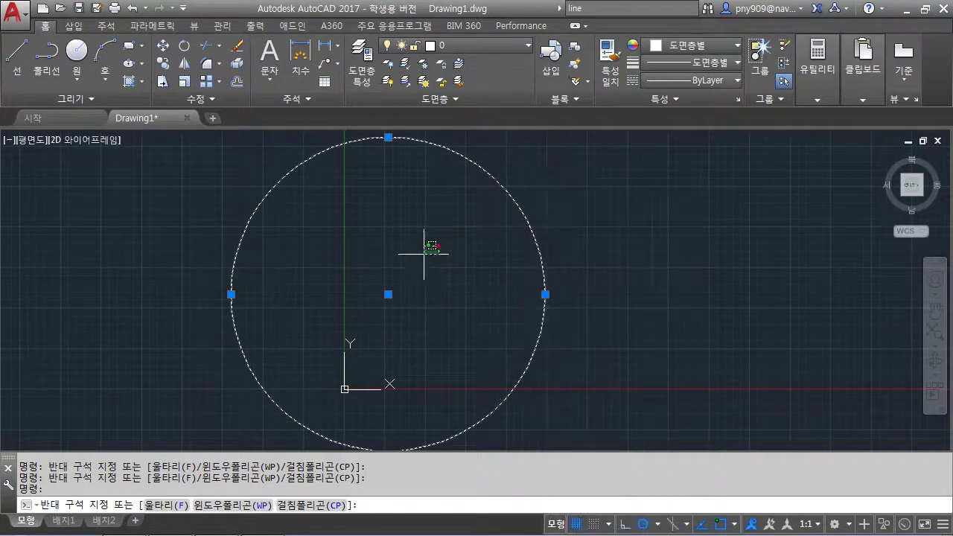
key("Escape")
key("Escape")
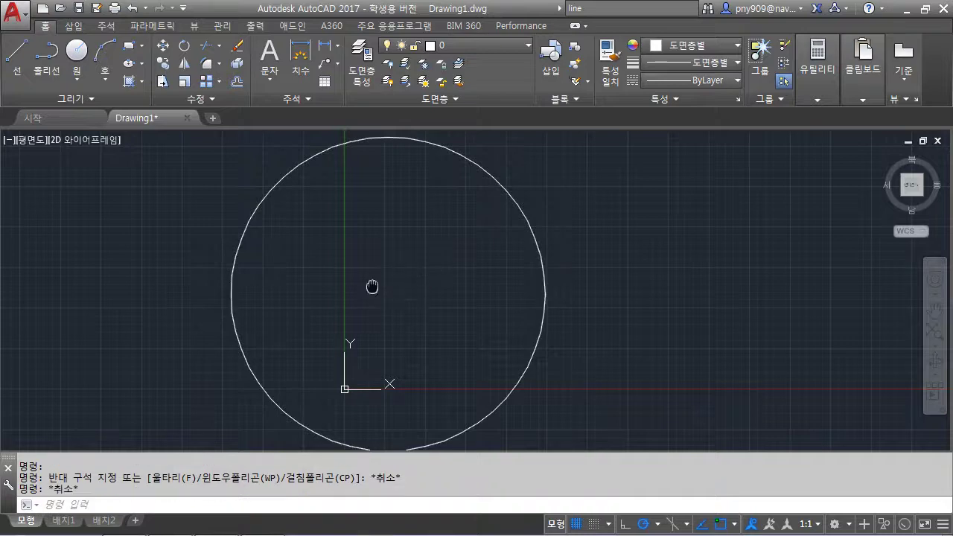
- Pan the view to the right, select the circle, and cancel the selection
middle_click_drag(372, 287, 399, 284)
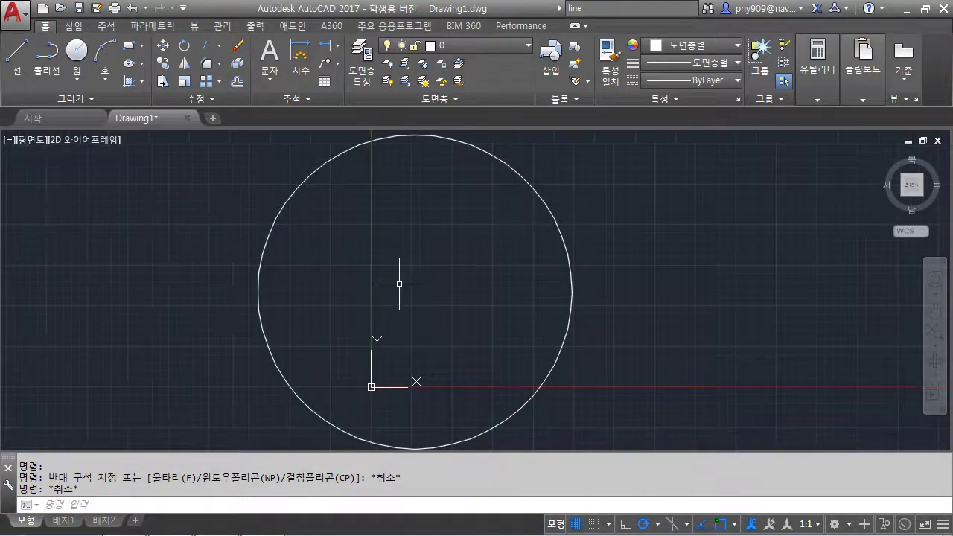
left_click(287, 206)
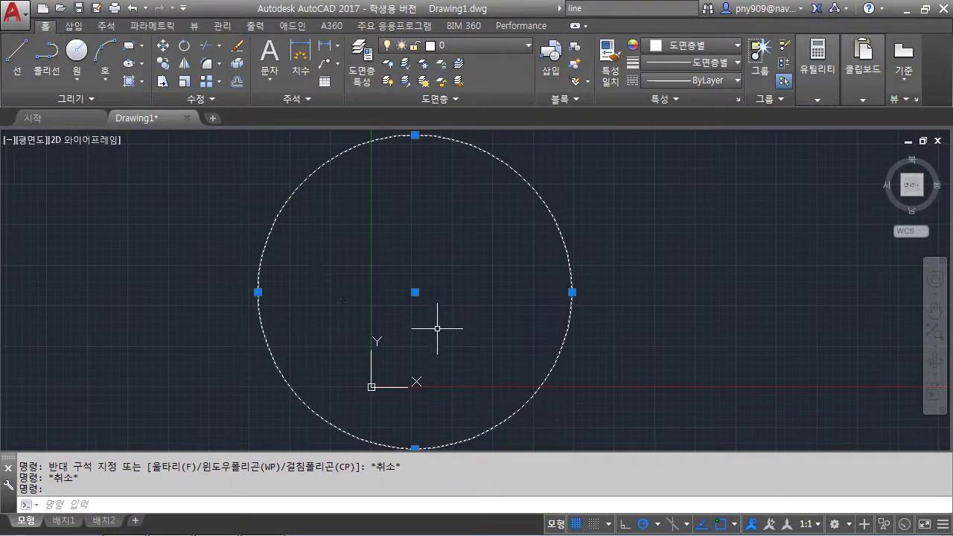
key("Escape")
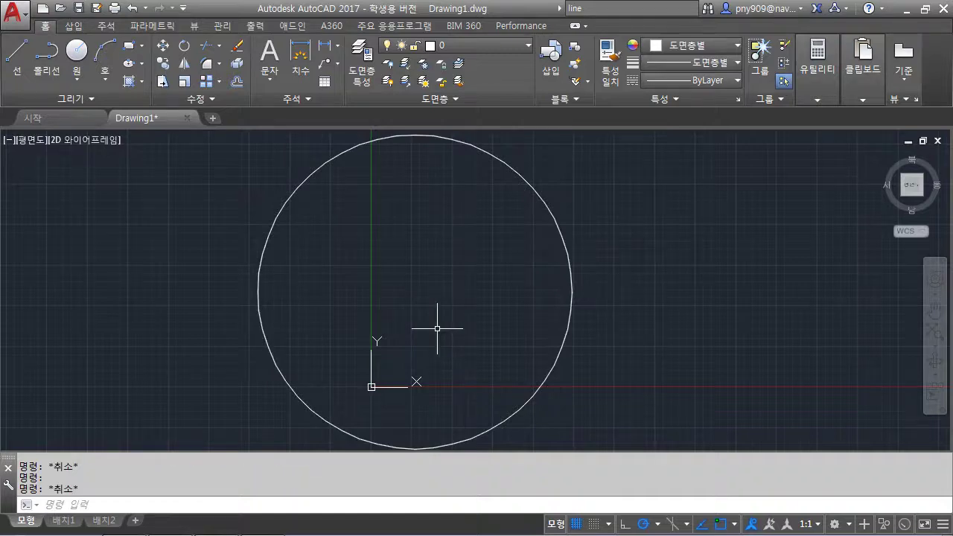
middle_click_drag(416, 317, 476, 310)
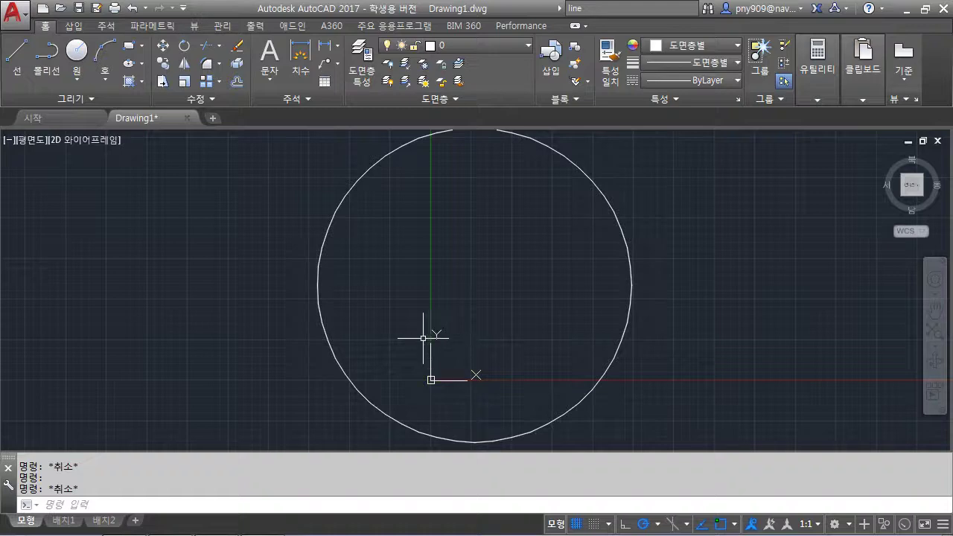
- Switch to the PowerPoint lesson and show slide 6 on file management and the main hot keys
left_click(128, 522)
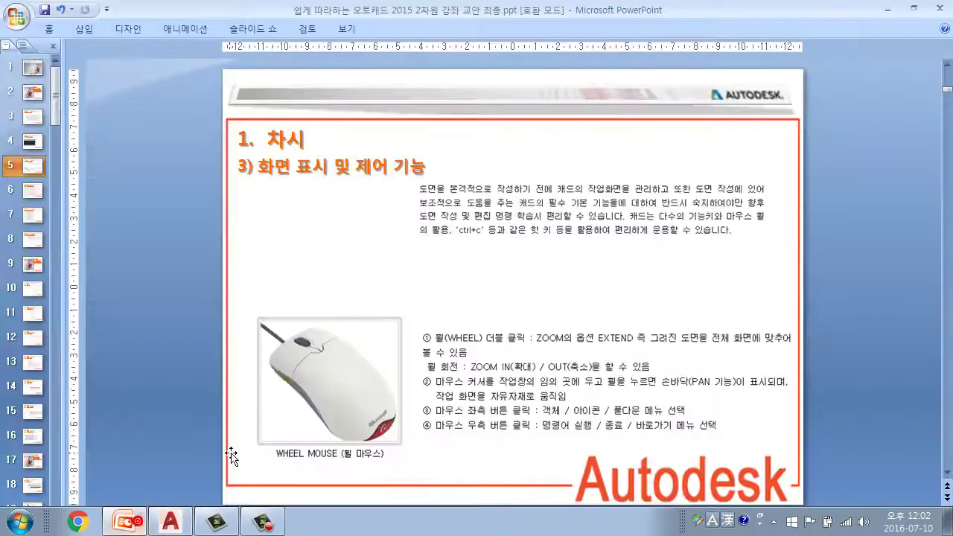
left_click(33, 189)
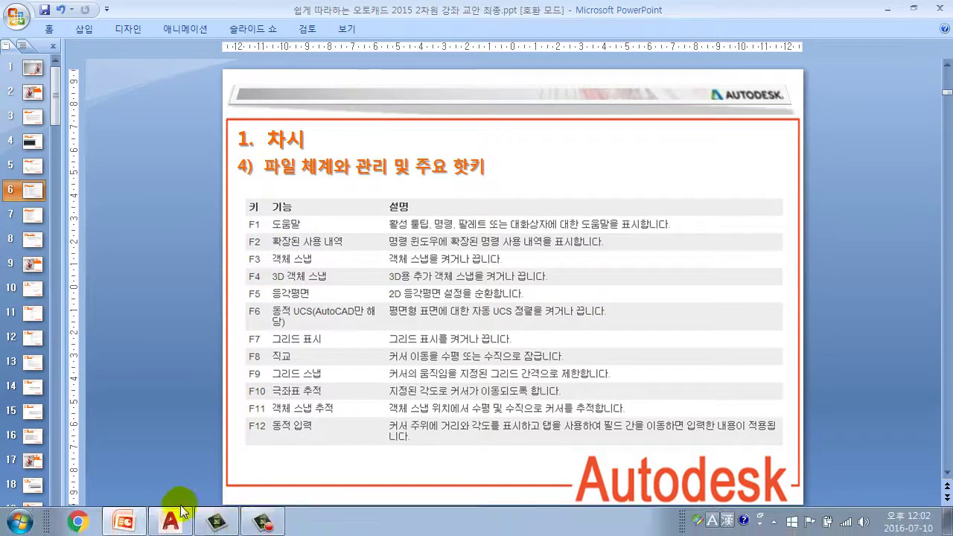
- Return to AutoCAD and toggle object snap off, on, and off again
left_click(175, 522)
middle_click_drag(472, 309, 395, 312)
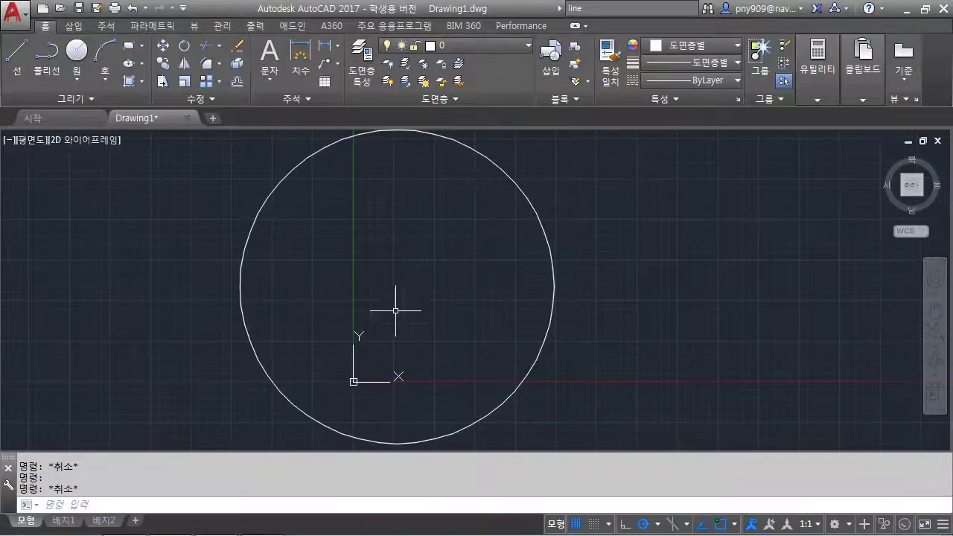
key("F3")
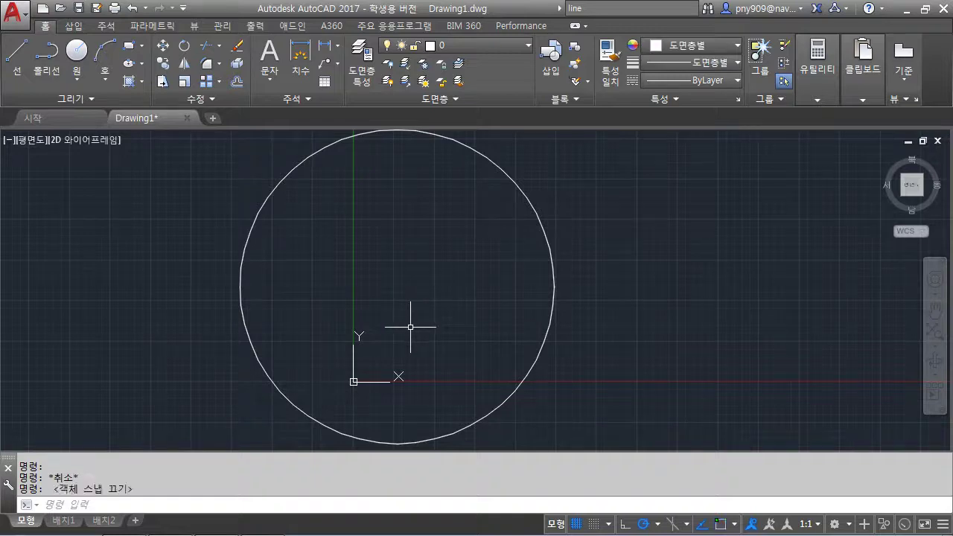
key("F3")
key("F3")
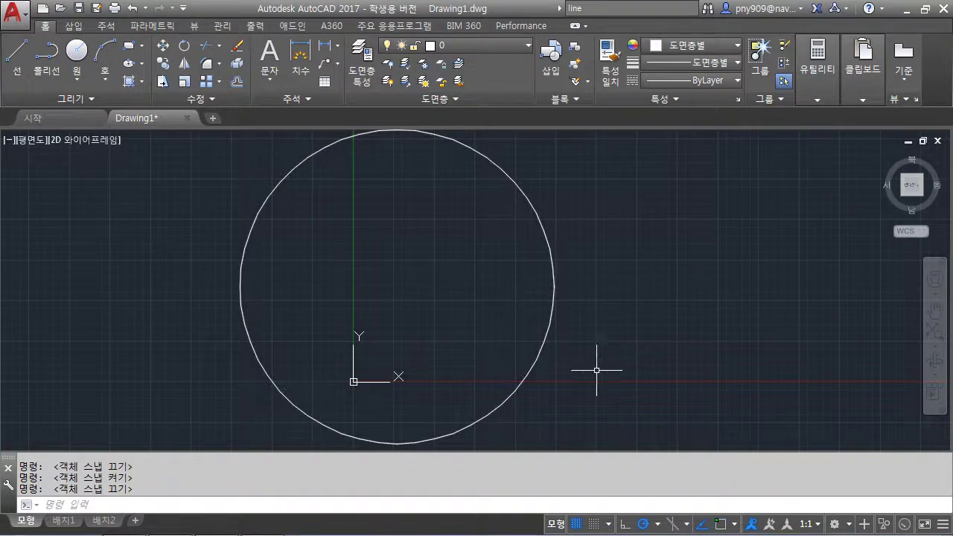
left_click(720, 526)
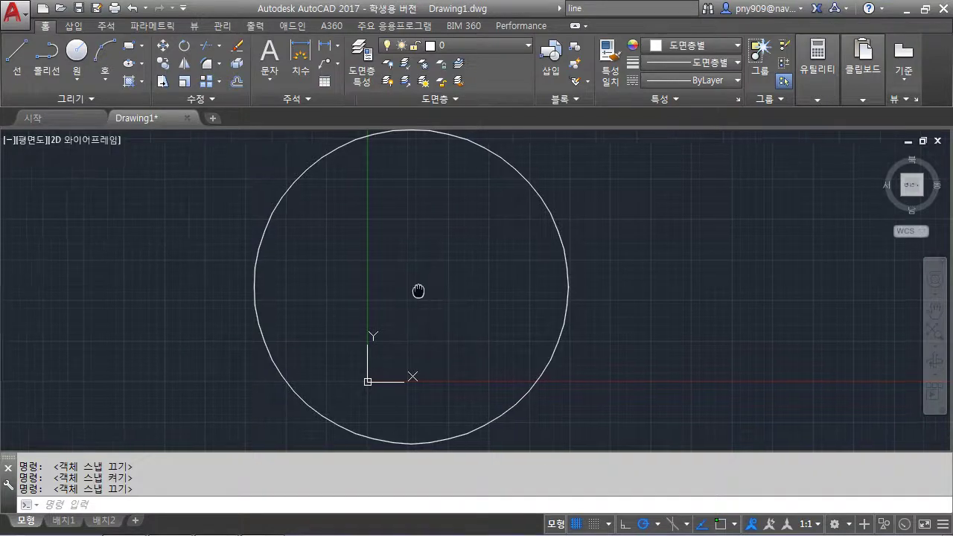
- Draw a rectangle beside the circle, leaving a gap between the two shapes
scroll(395, 297, "down", 3)
middle_click_drag(407, 285, 342, 283)
left_click(127, 49)
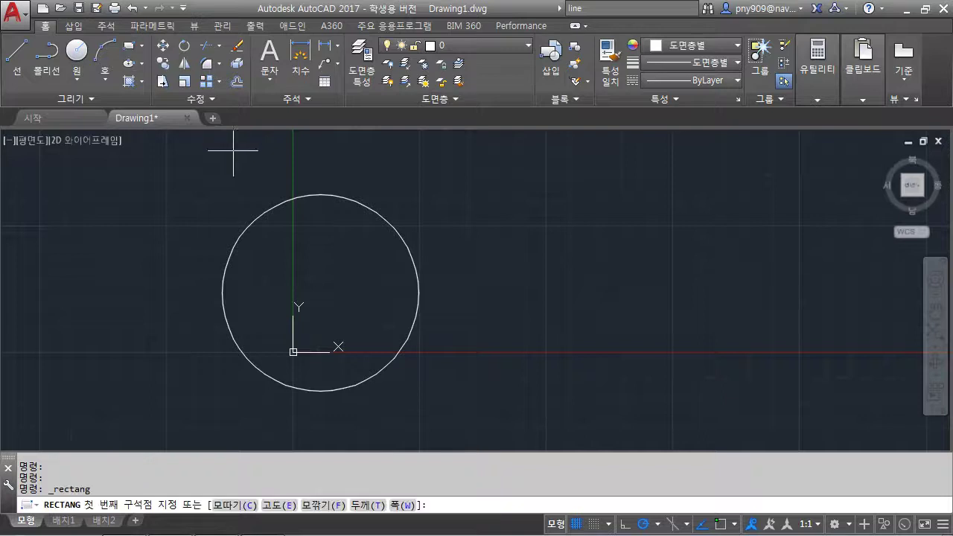
left_click(485, 379)
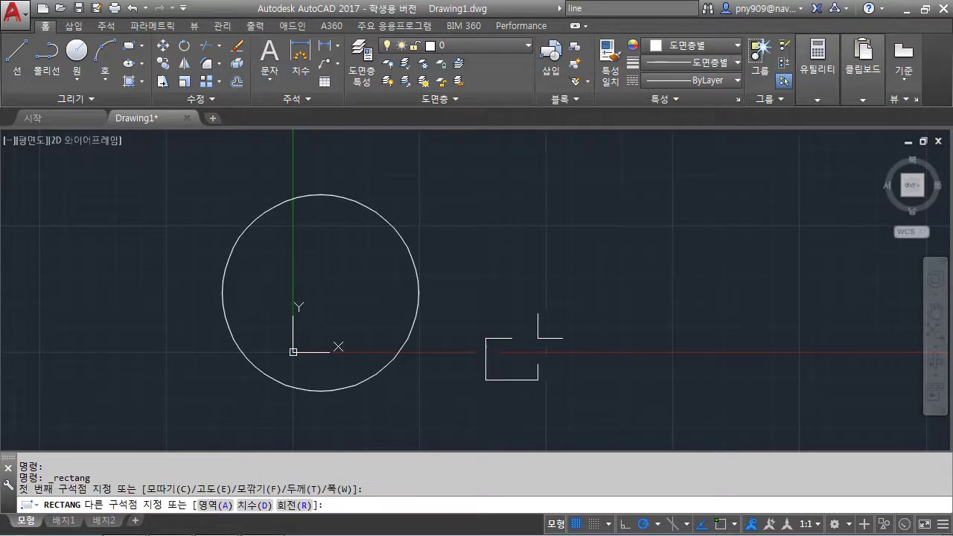
left_click(684, 219)
middle_click_drag(641, 278, 507, 277)
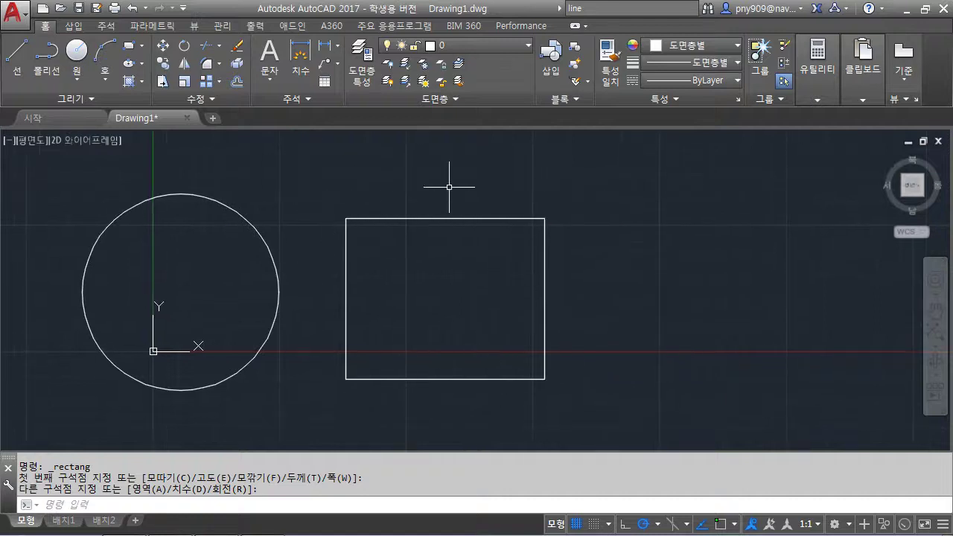
middle_click_drag(400, 361, 430, 361)
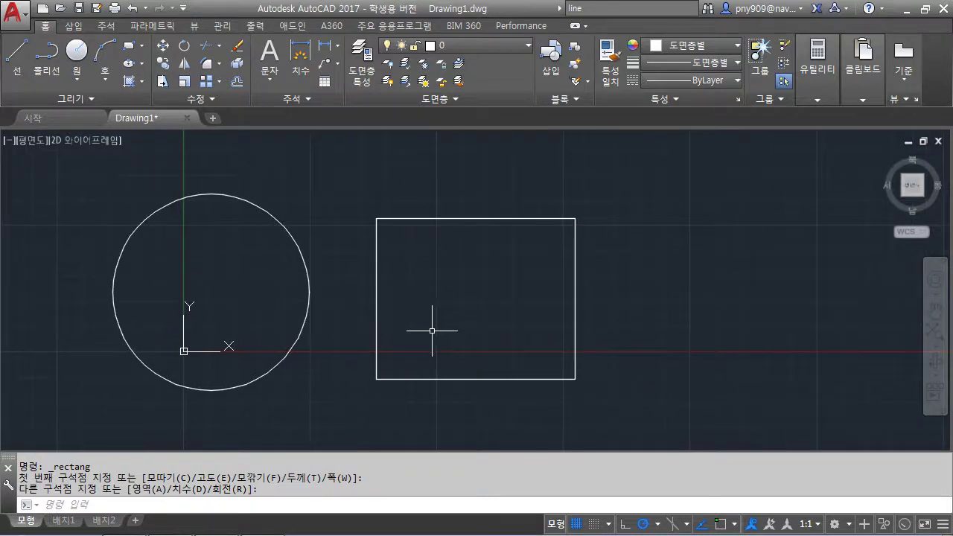
- Start a line at the rectangle, toggle object snap on, off and on again, and cancel the line
left_click(20, 54)
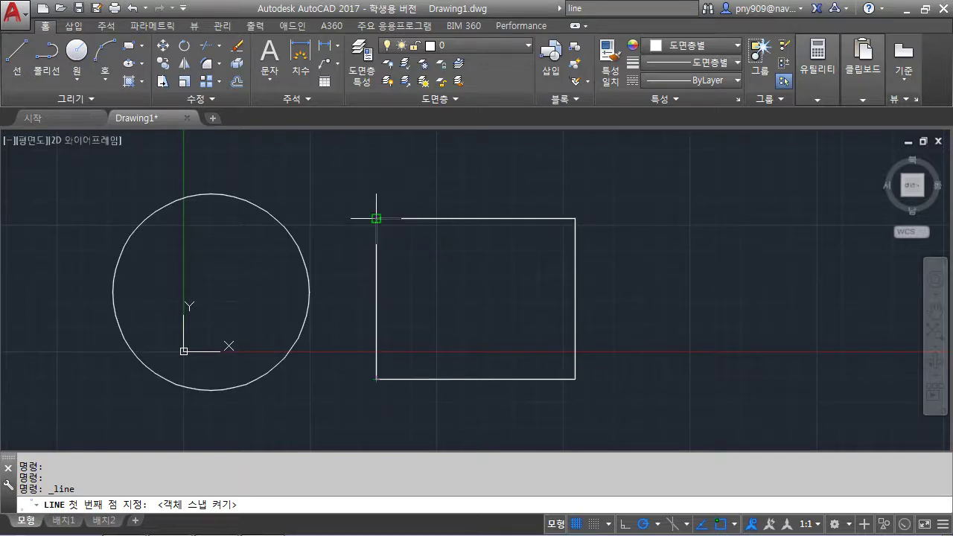
key("F3")
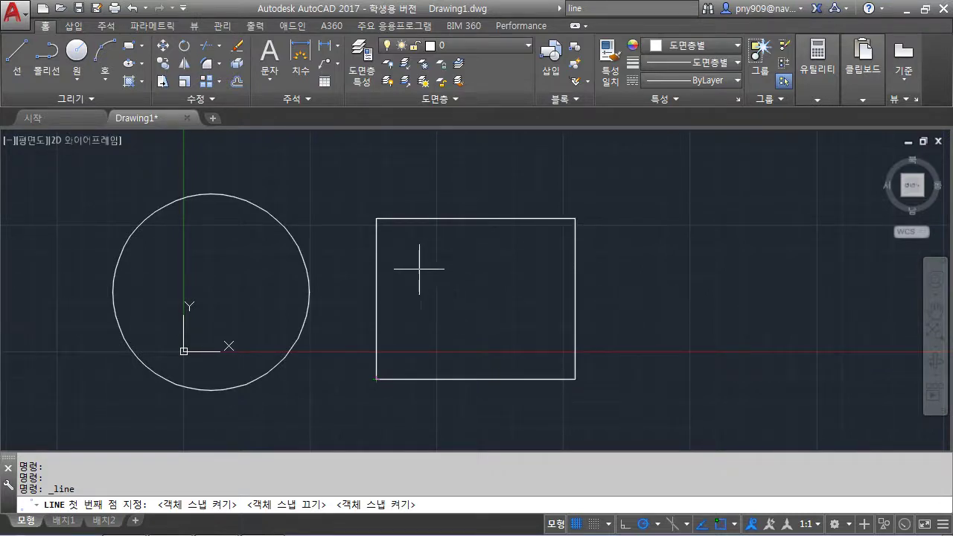
key("F3")
key("Escape")
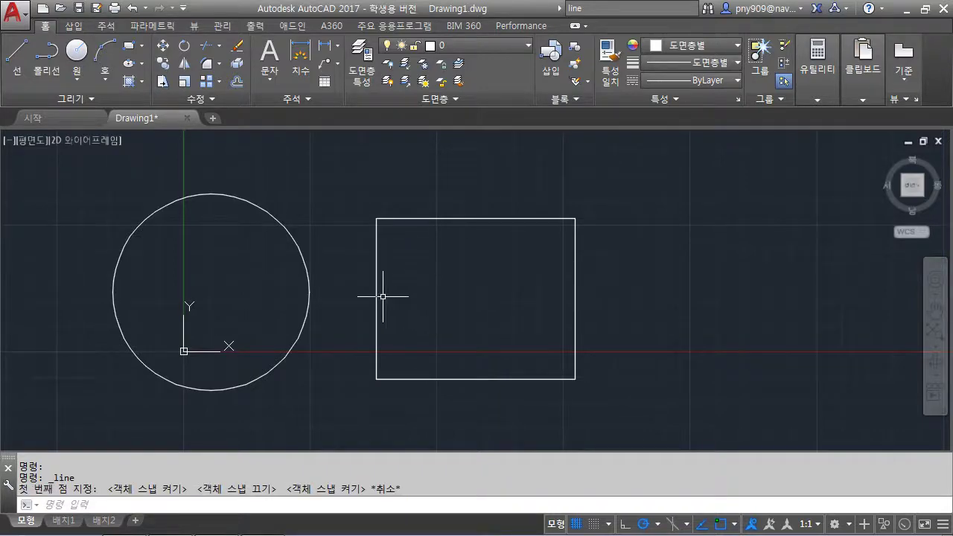
- Switch to the PowerPoint slide listing the function-key hot keys, and return to the AutoCAD drawing
left_click(126, 521)
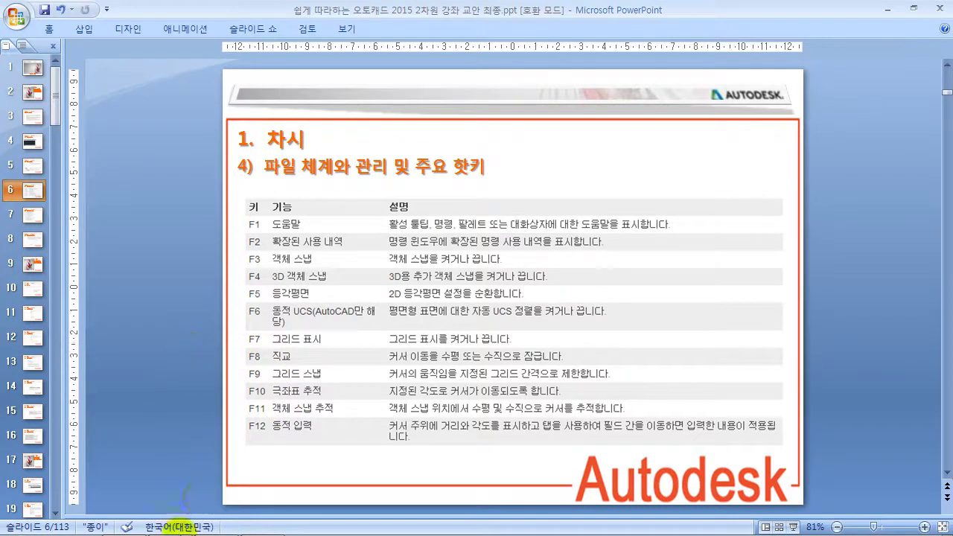
left_click(170, 527)
middle_click_drag(370, 290, 506, 339)
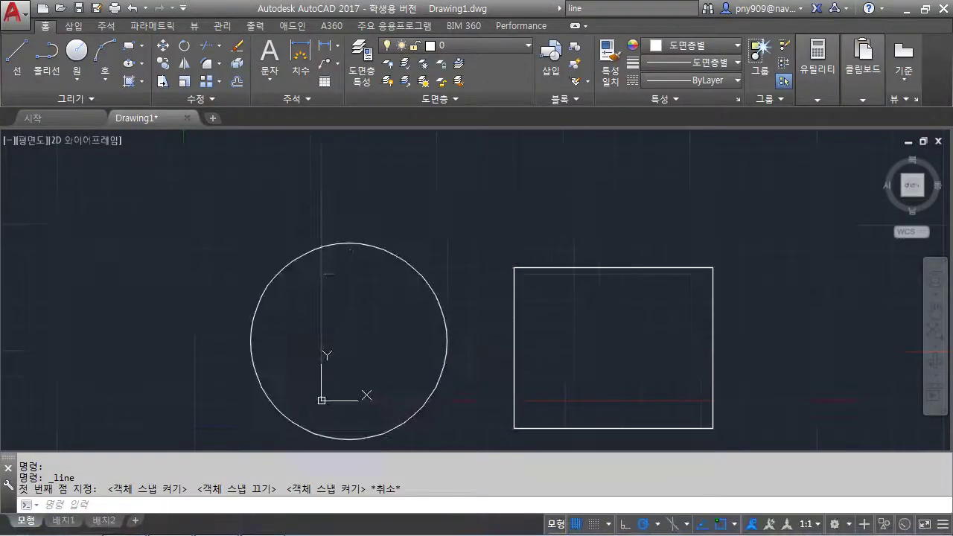
scroll(283, 216, "up", 2)
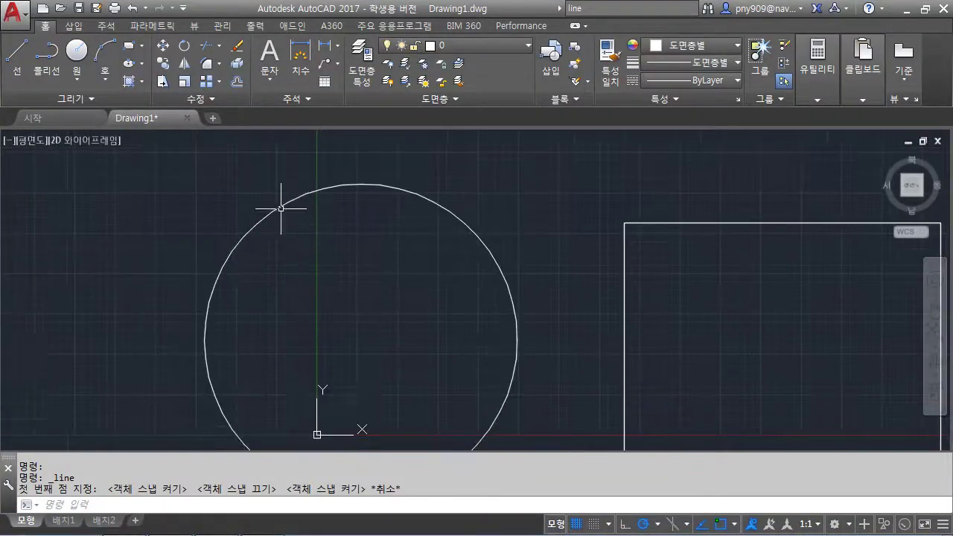
scroll(279, 241, "down", 2)
middle_click_drag(291, 264, 263, 283)
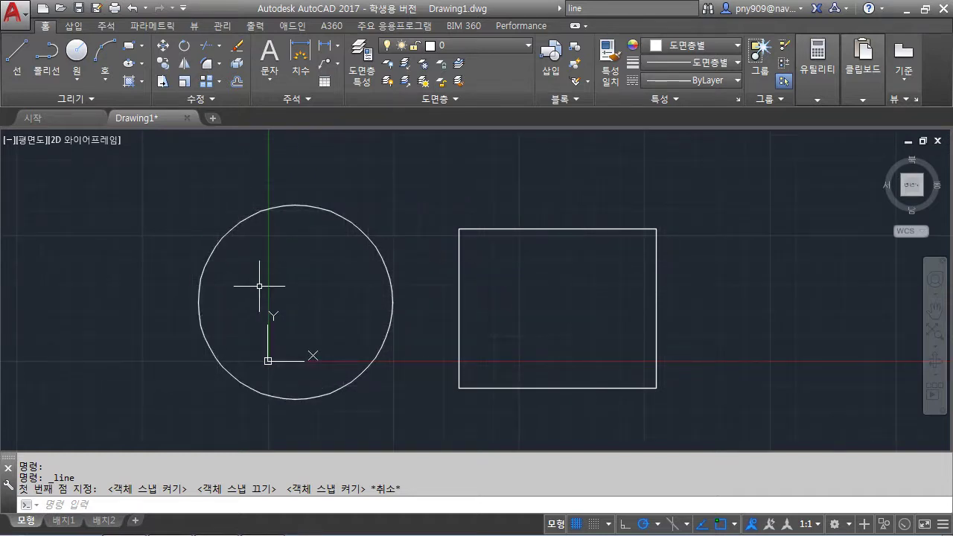
- Toggle the grid display off and on twice
key("F7")
key("F7")
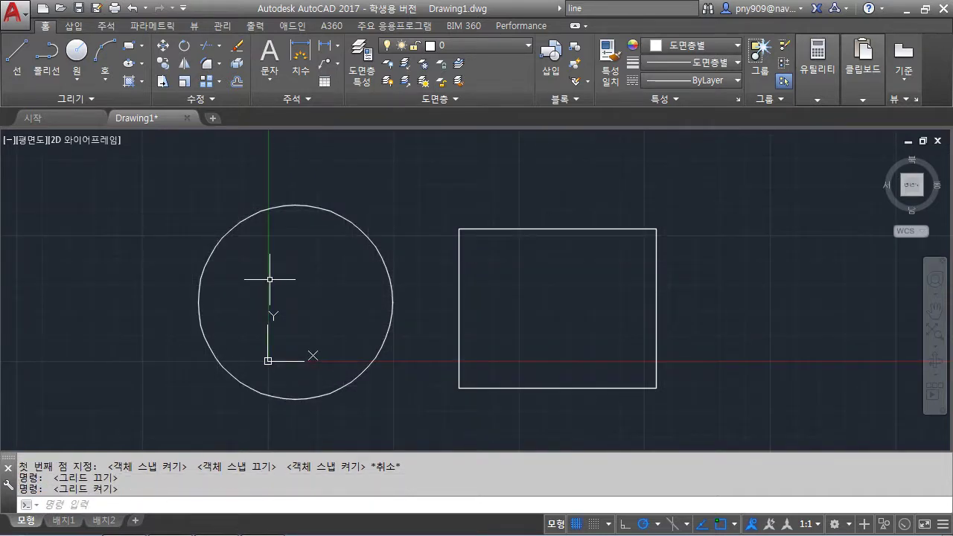
key("F7")
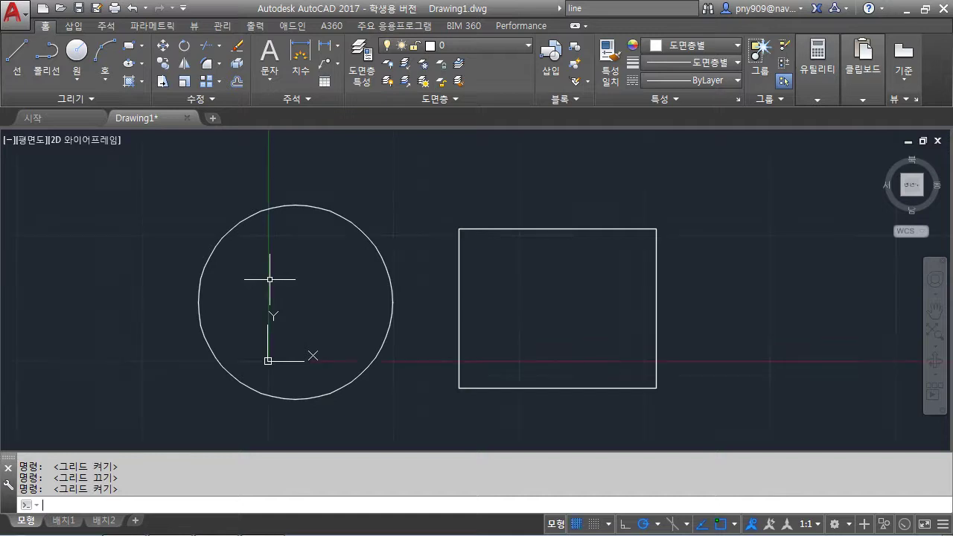
key("F7")
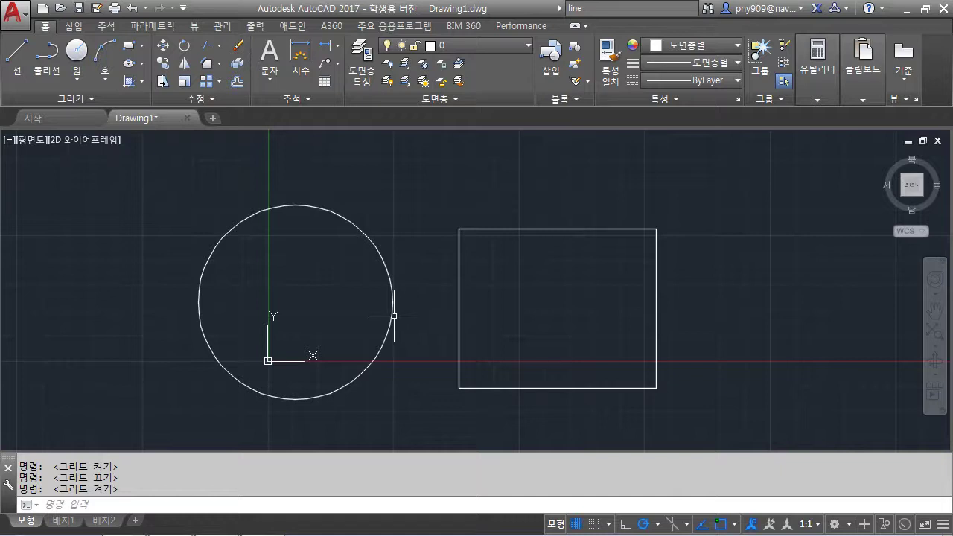
- Toggle ortho mode on and off twice
key("F8")
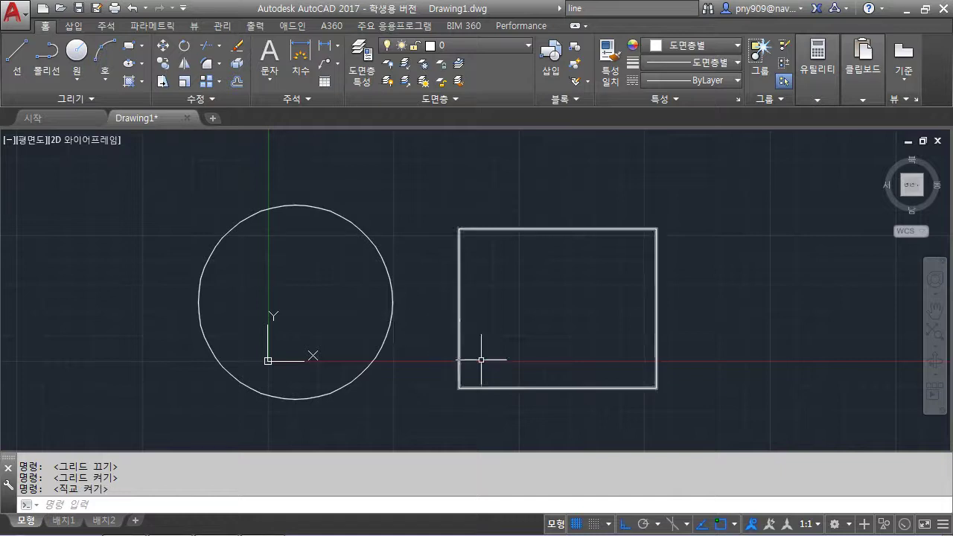
left_click(625, 525)
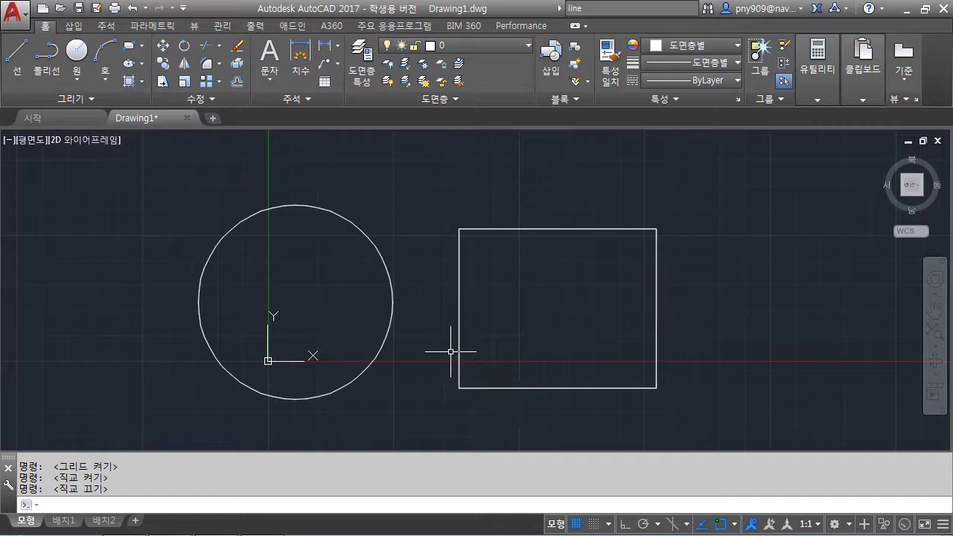
left_click(626, 523)
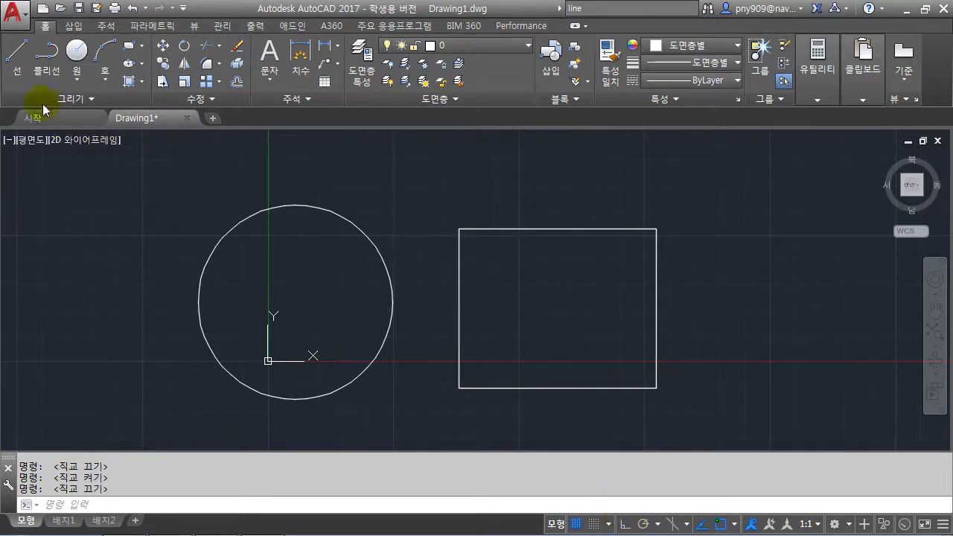
- Start a line above the rectangle, turn ortho on, and draw three straight segments around its upper corner, ending inside the rectangle
left_click(17, 56)
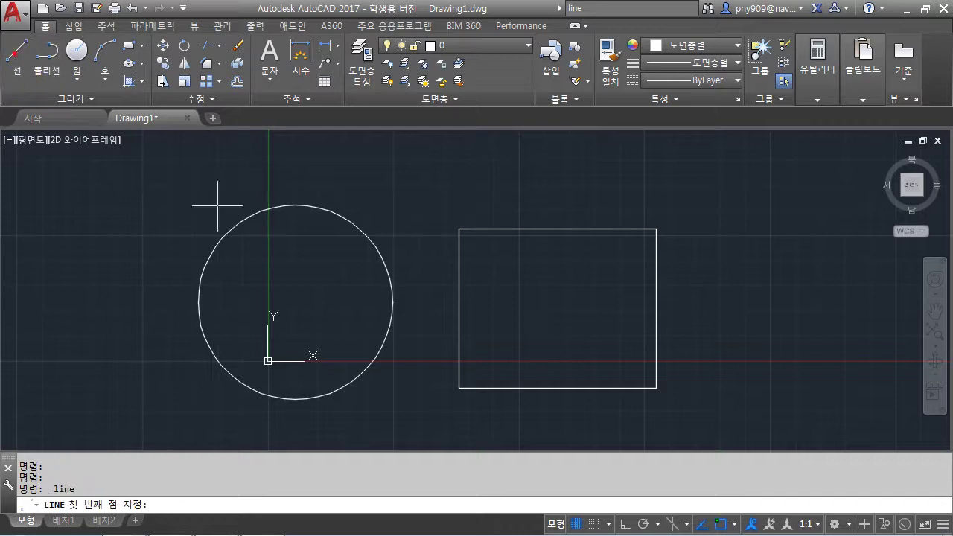
left_click(402, 192)
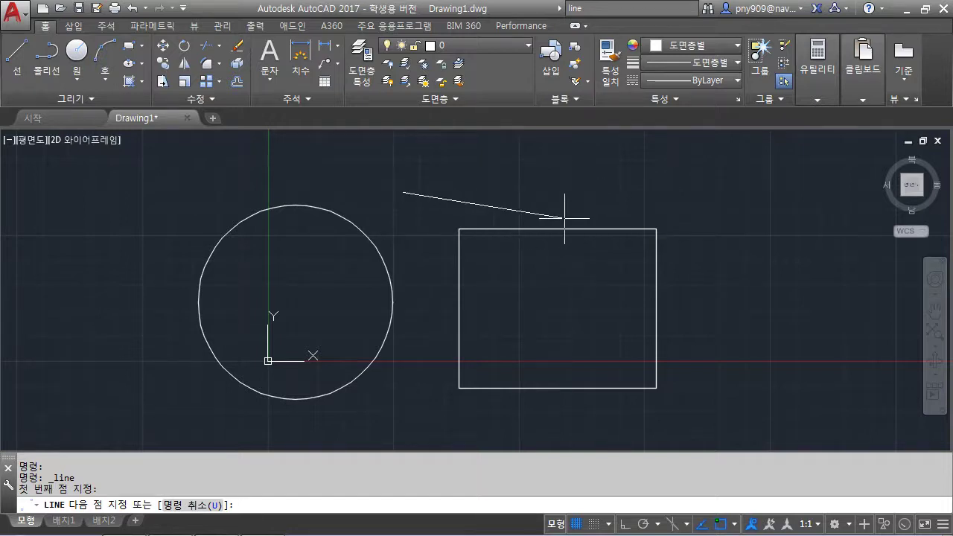
key("F8")
left_click(725, 192)
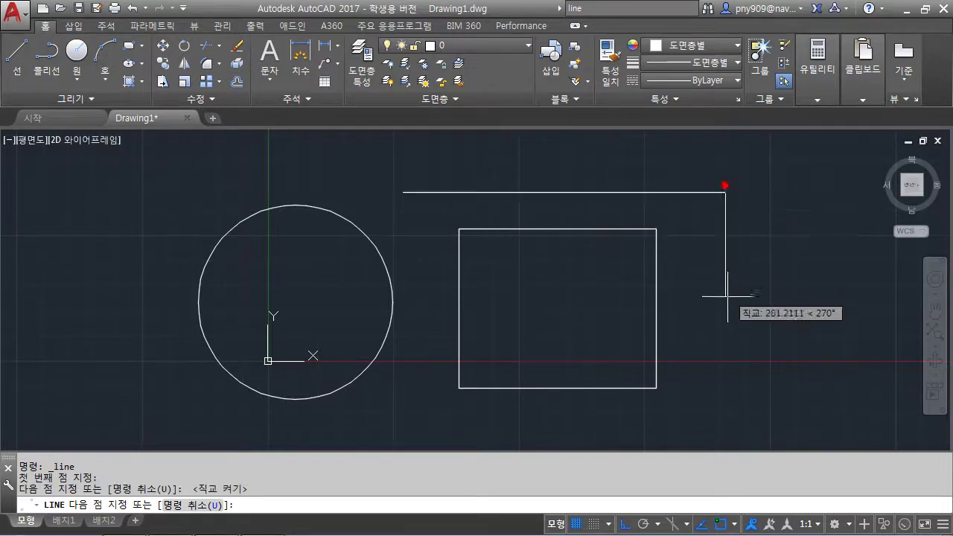
left_click(720, 340)
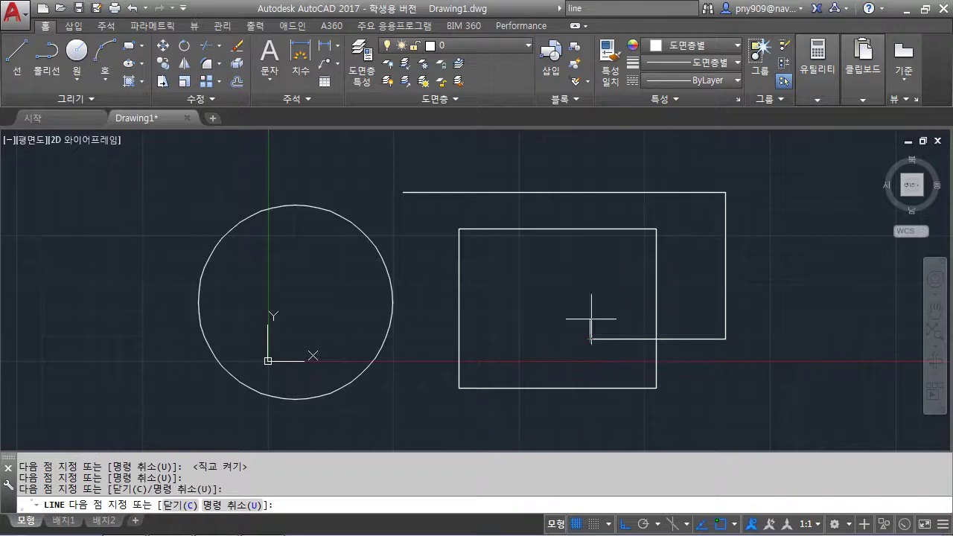
left_click(589, 339)
- Turn ortho off and continue the line with four diagonal zigzag segments across the rectangle and circle, ending above the circle
key("F8")
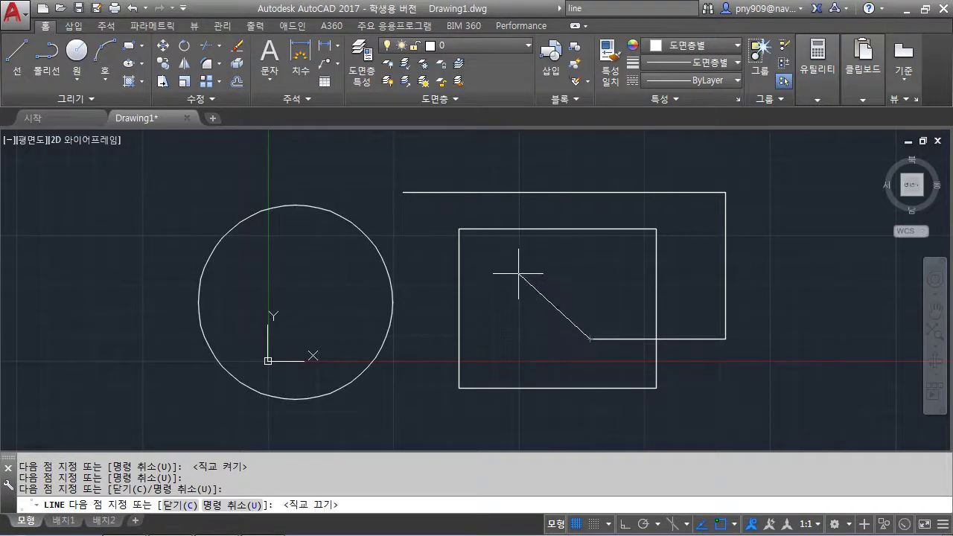
left_click(518, 274)
left_click(423, 387)
left_click(316, 295)
left_click(384, 199)
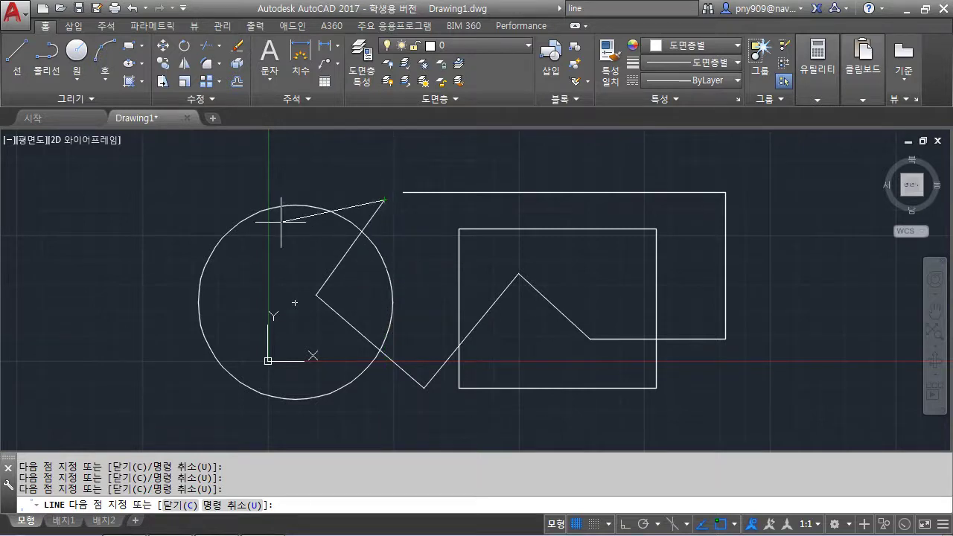
key("Return")
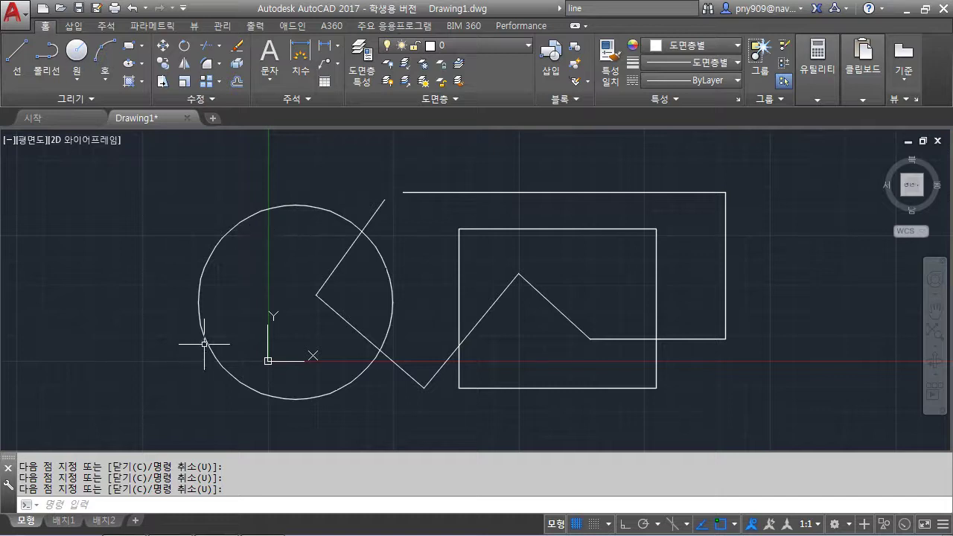
- Draw a line of two freehand segments above the shapes, followed by a horizontal segment of 100 units, and end the command
mouse_move(331, 227)
middle_mouse_down()
mouse_move(213, 198)
mouse_move(253, 234)
middle_mouse_up()
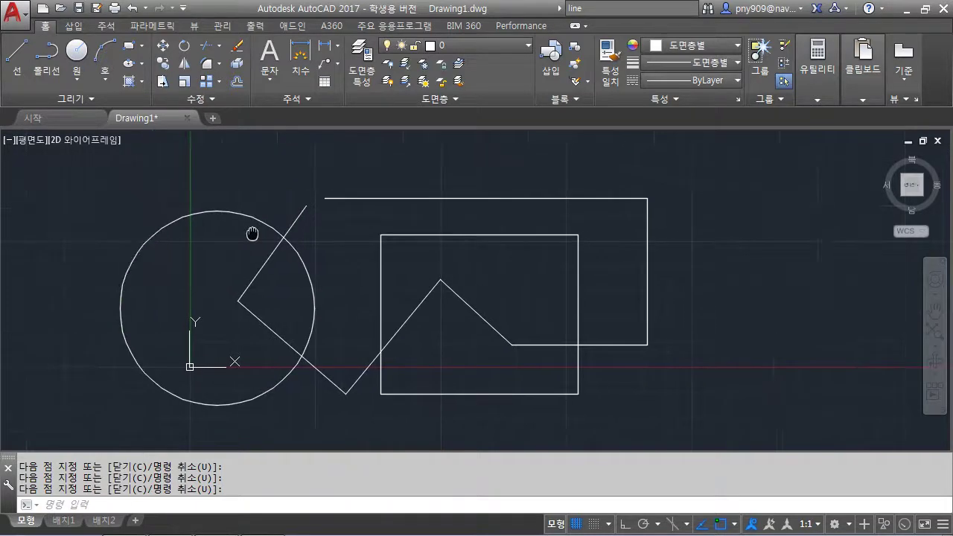
middle_click_drag(359, 258, 345, 259)
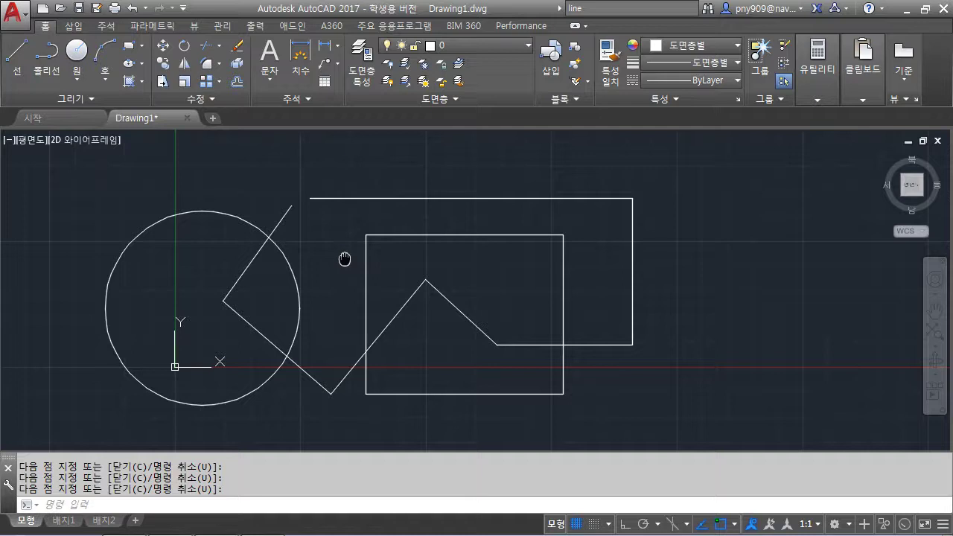
left_click(18, 59)
left_click(220, 190)
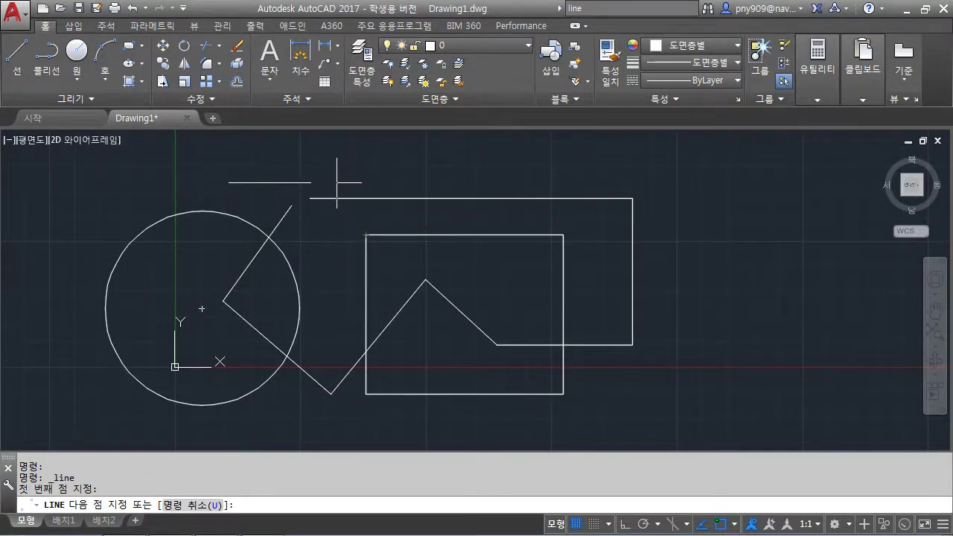
left_click(382, 177)
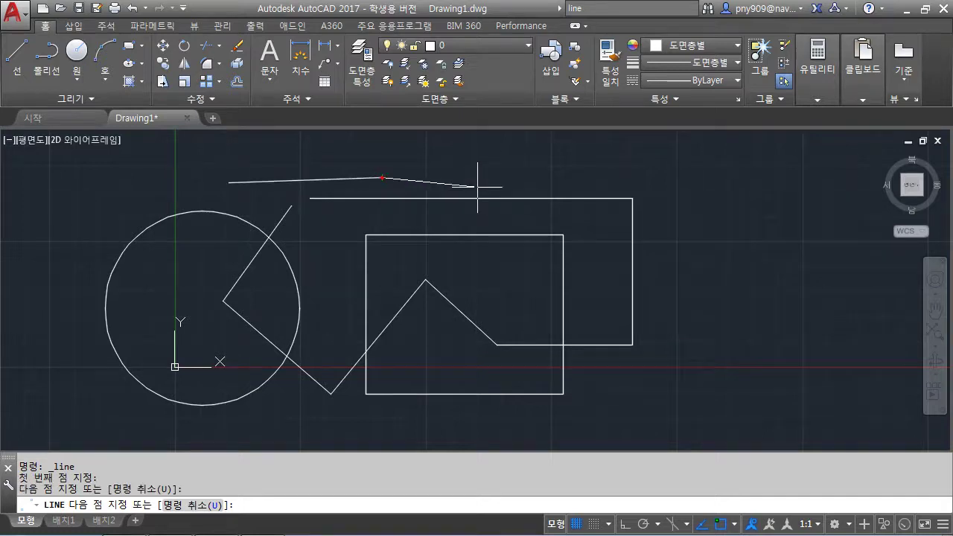
left_click(669, 255)
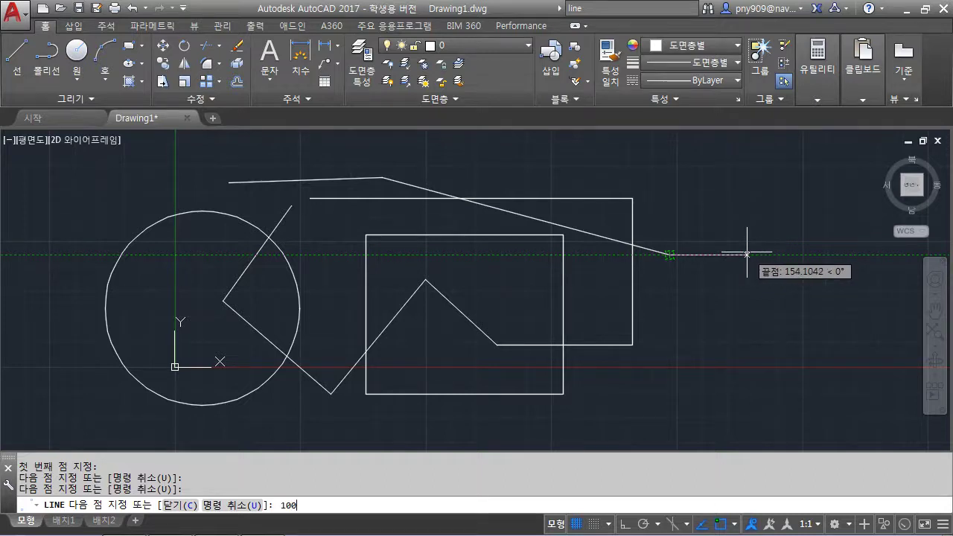
key("Return")
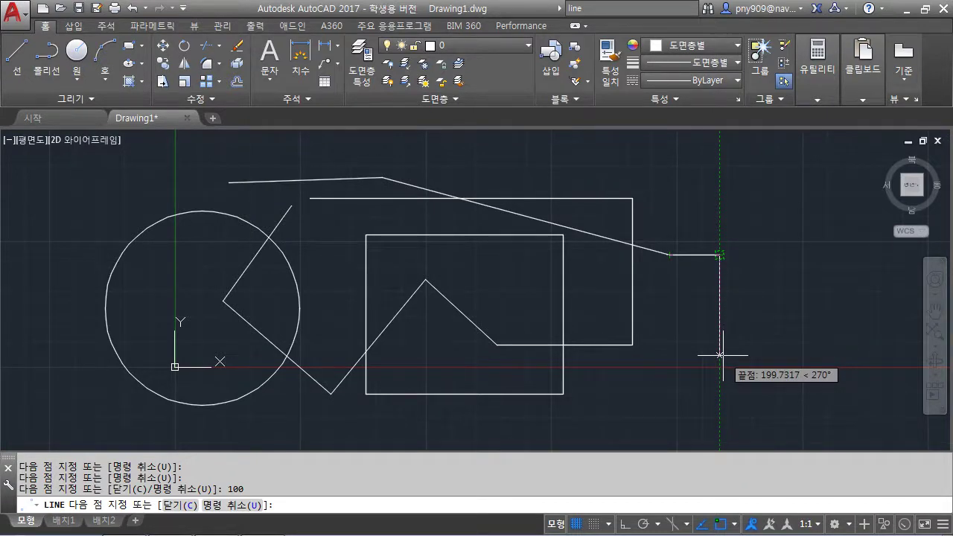
key("Escape")
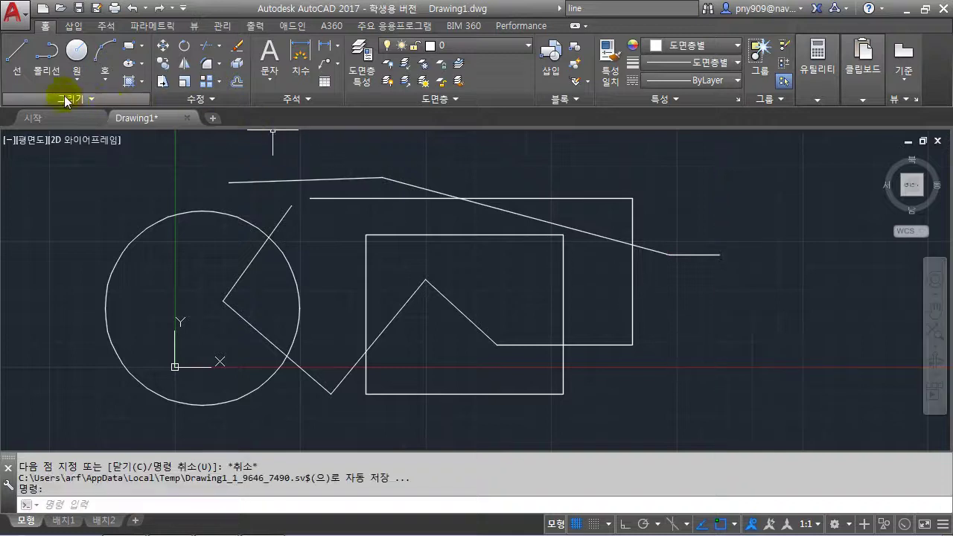
- Draw a horizontal line of 300 units with ortho on, in the empty area to the lower right of the rectangle
left_click(17, 60)
left_click(648, 385)
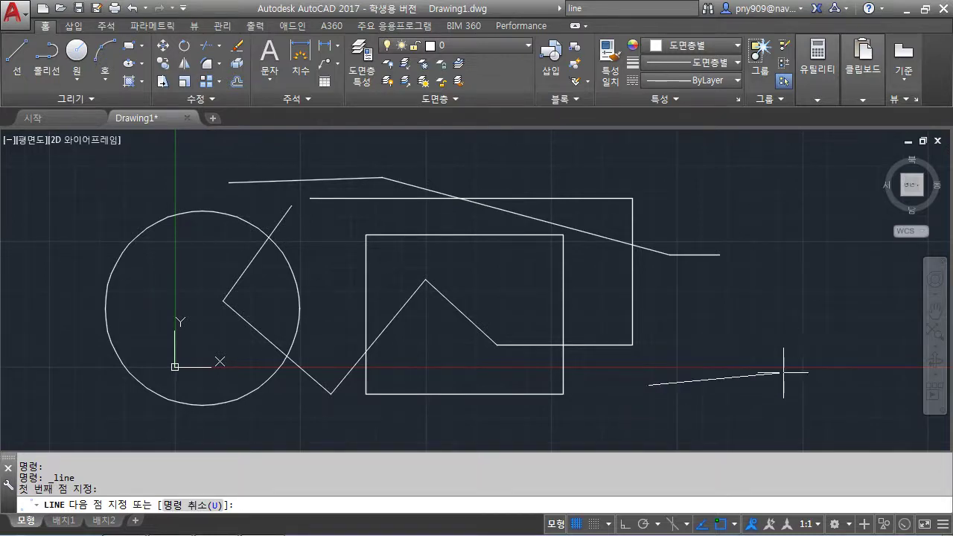
key("F8")
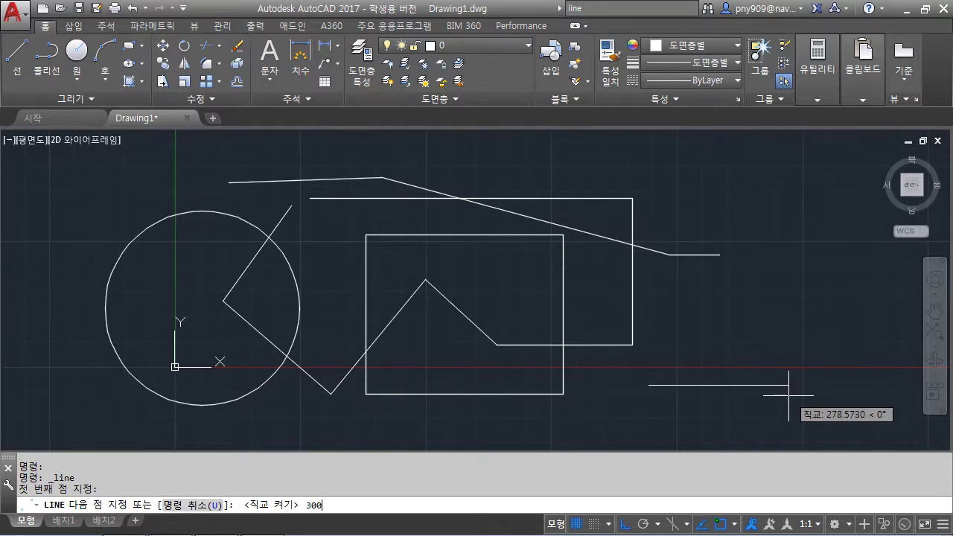
key("Return")
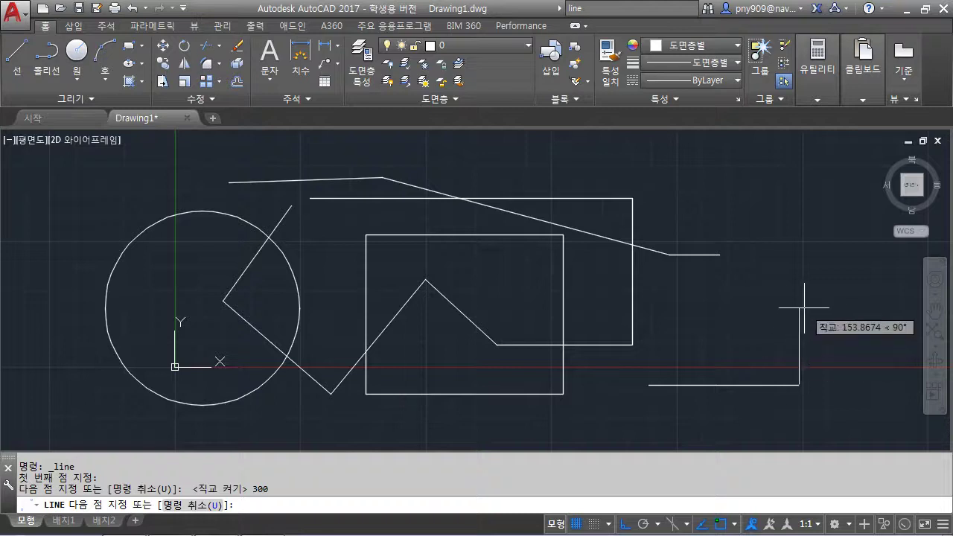
key("Return")
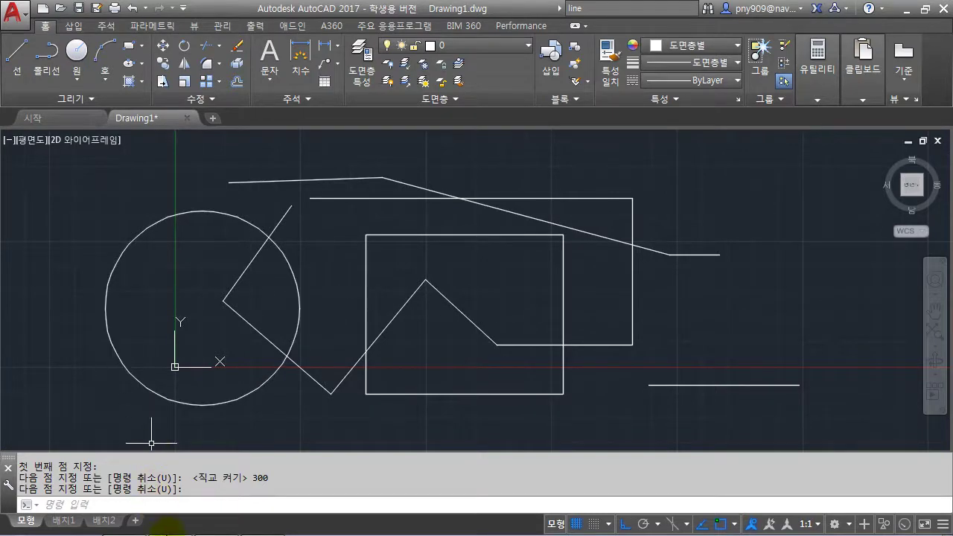
- Switch to PowerPoint, show slide 7 with the command shortcut list, and return to AutoCAD
left_click(142, 523)
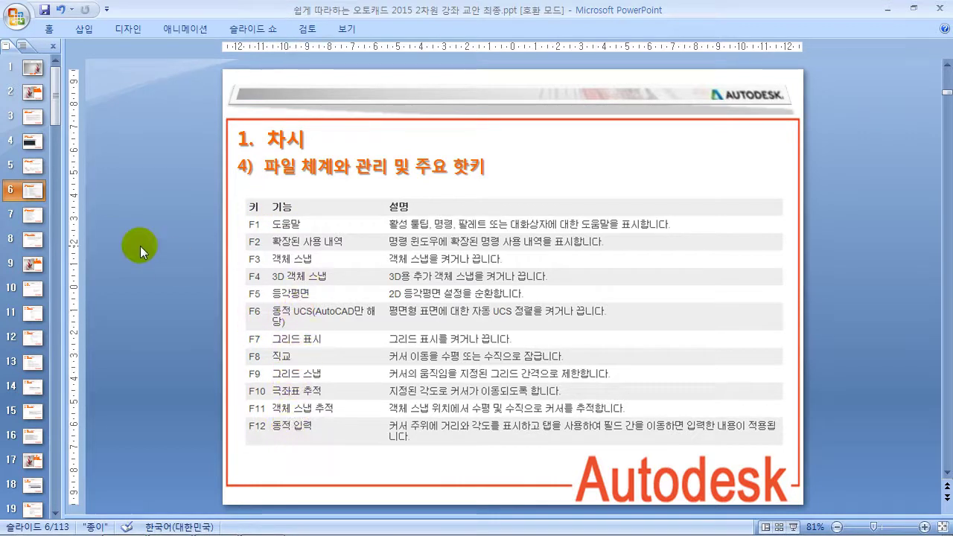
left_click(22, 214)
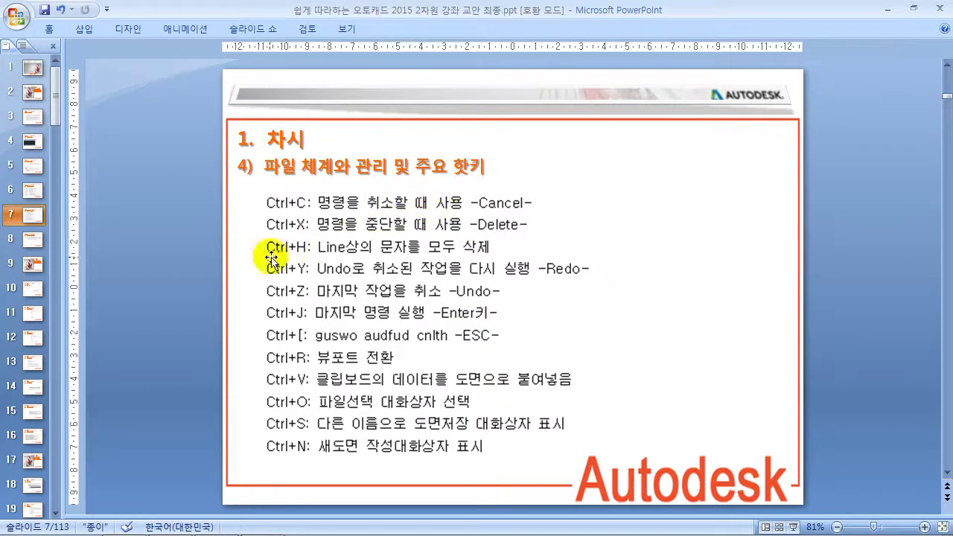
left_click(164, 519)
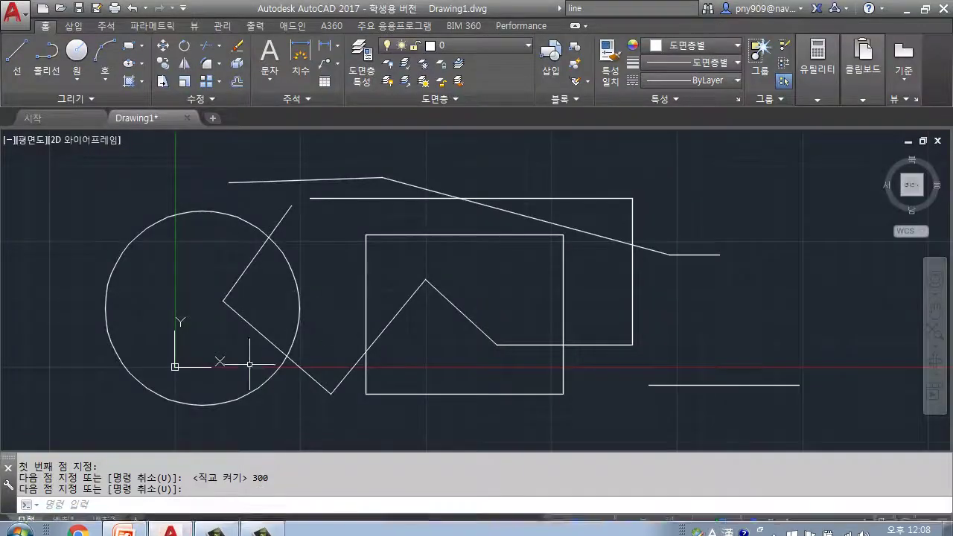
- Copy the large circle to the clipboard and paste a copy in the empty area to the right of the shapes
key("Return")
left_click(244, 395)
middle_click_drag(243, 308, 309, 309)
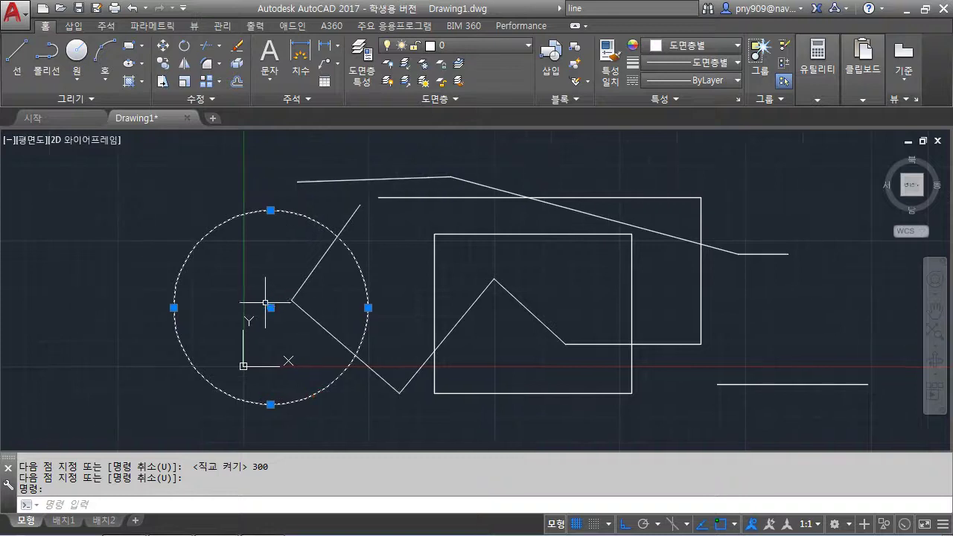
key("ctrl+c")
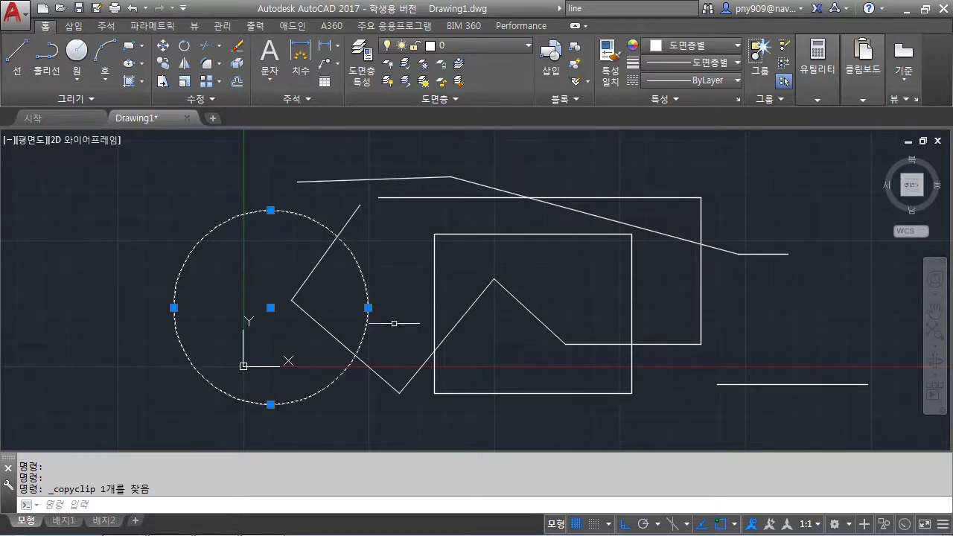
left_click(125, 206)
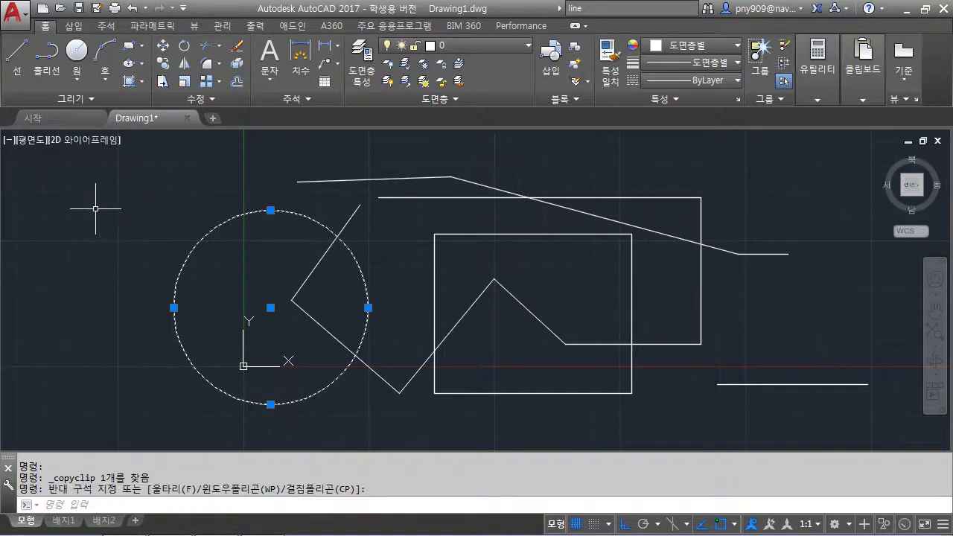
key("ctrl+v")
scroll(346, 319, "down", 4)
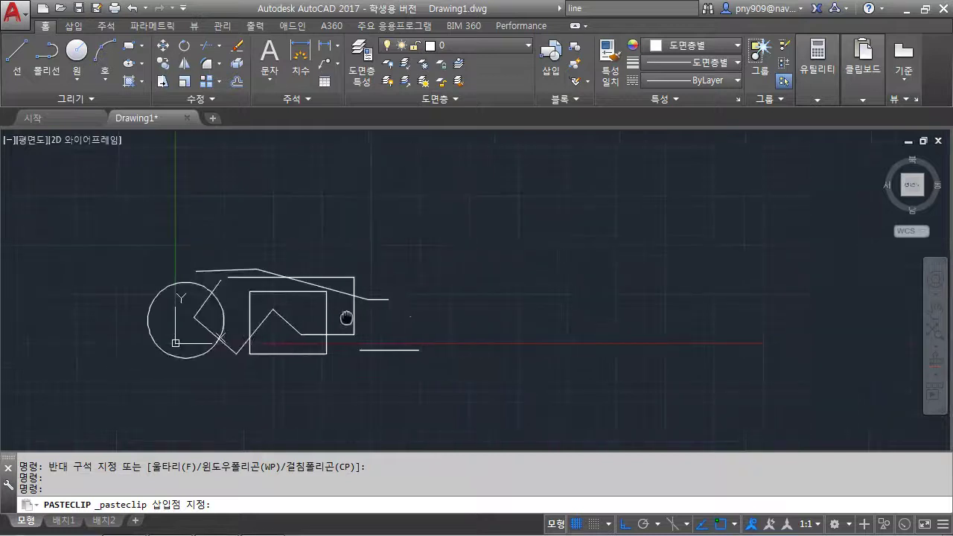
left_click(533, 290)
scroll(439, 335, "down", 2)
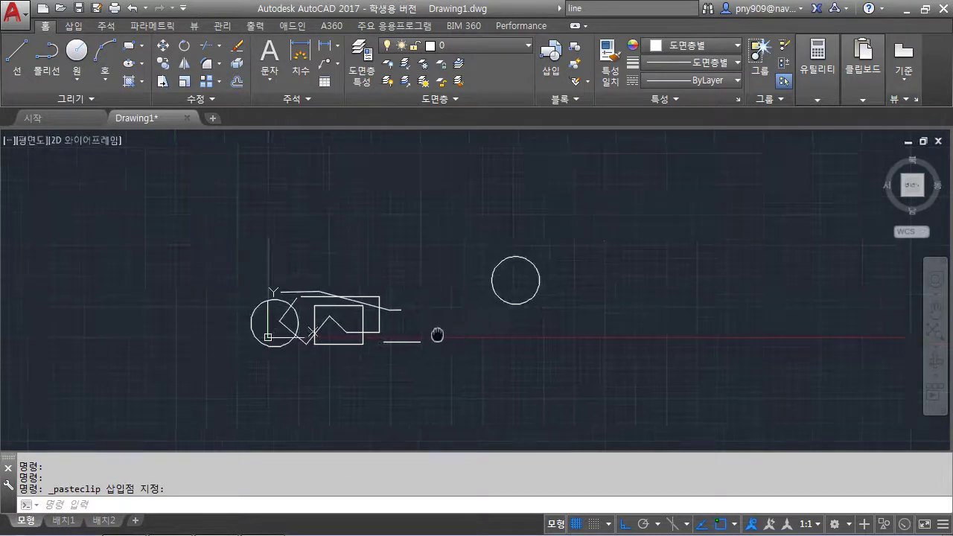
- Copy the pasted circle to the clipboard and paste another one to its upper right
left_click(466, 291)
key("ctrl+c")
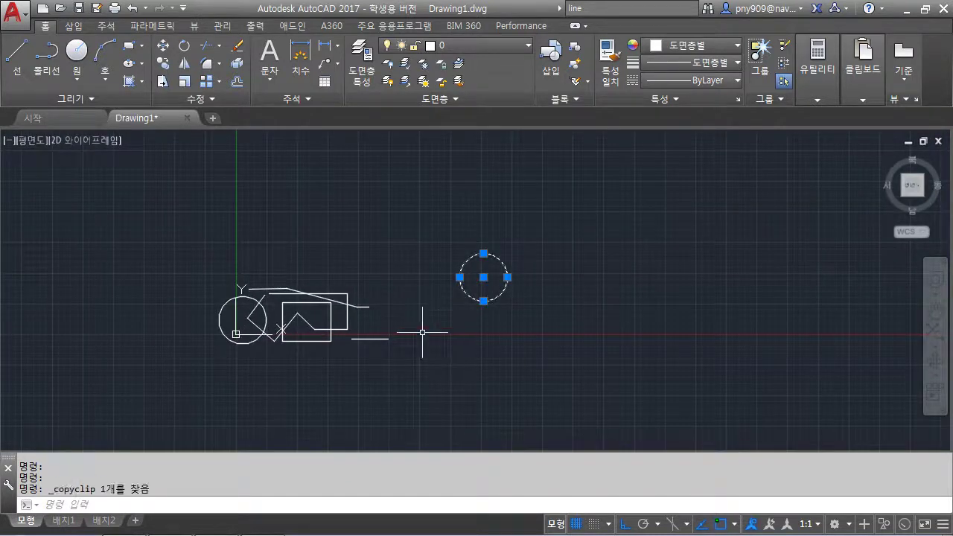
key("ctrl+v")
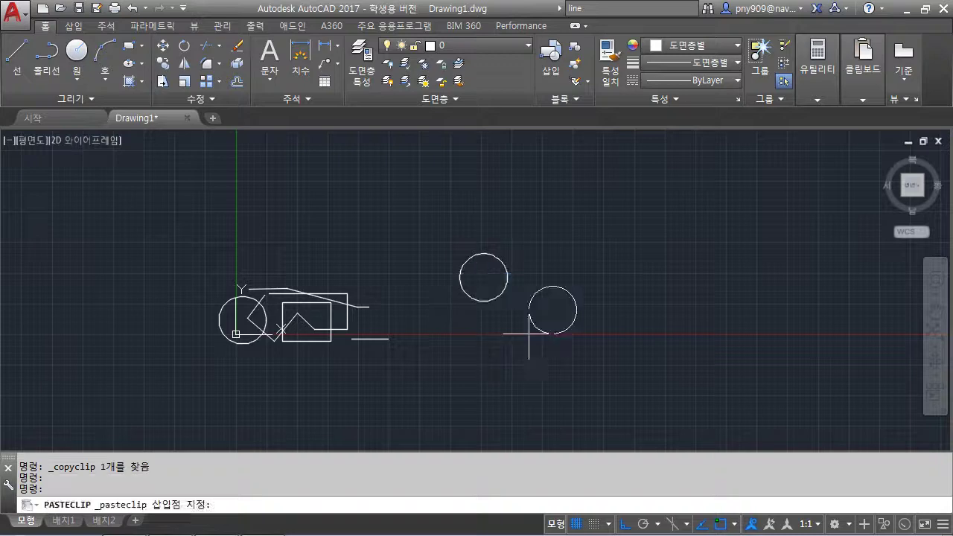
left_click(548, 271)
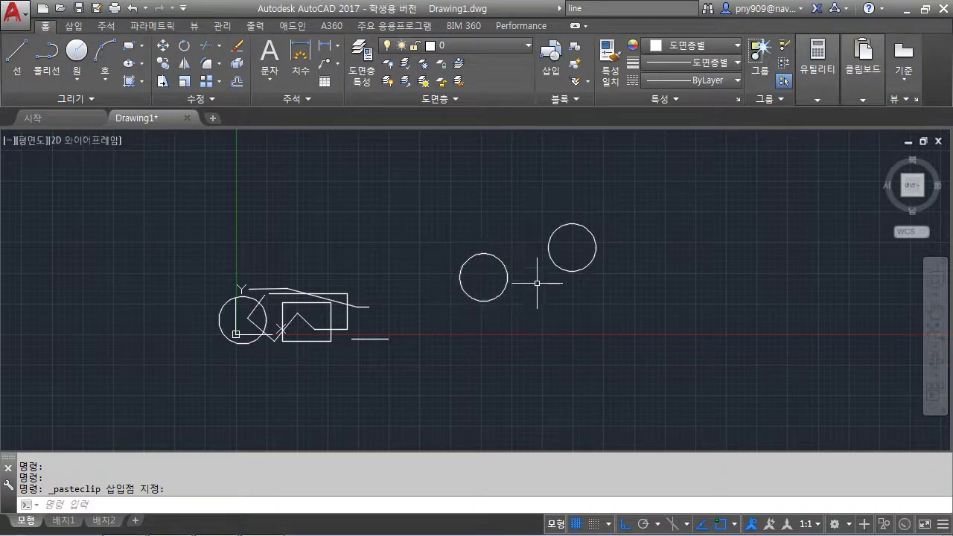
- Review the shortcut list on slide 7 in PowerPoint and return to the AutoCAD drawing
mouse_move(162, 529)
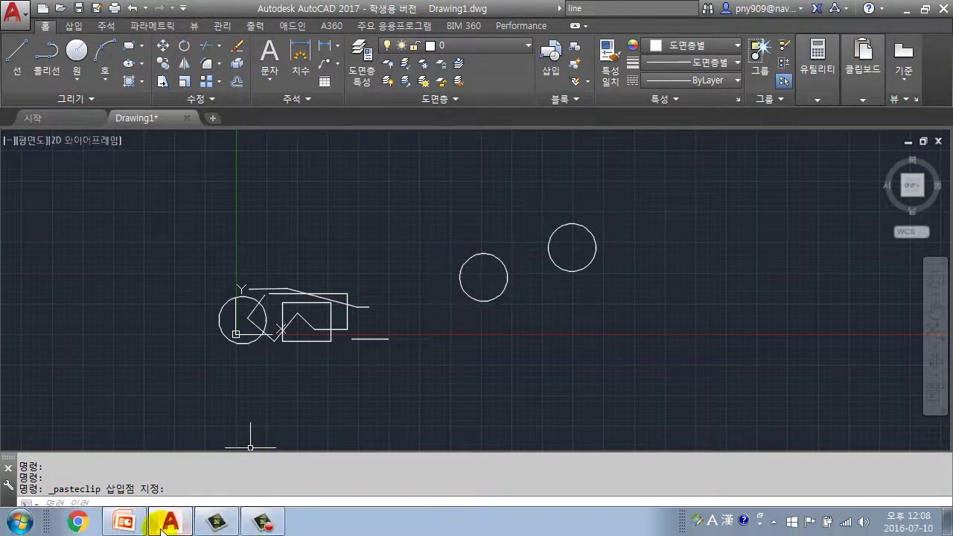
left_click(123, 521)
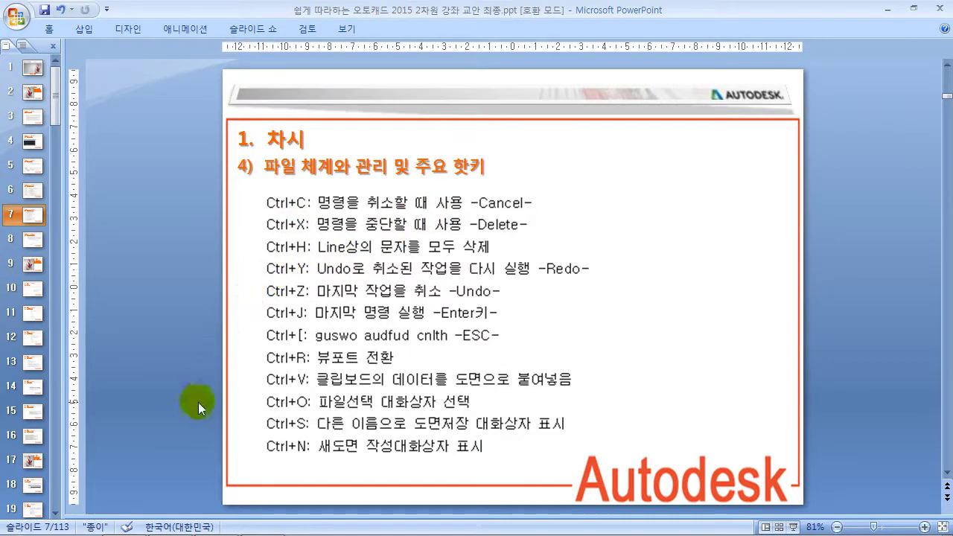
left_click(175, 518)
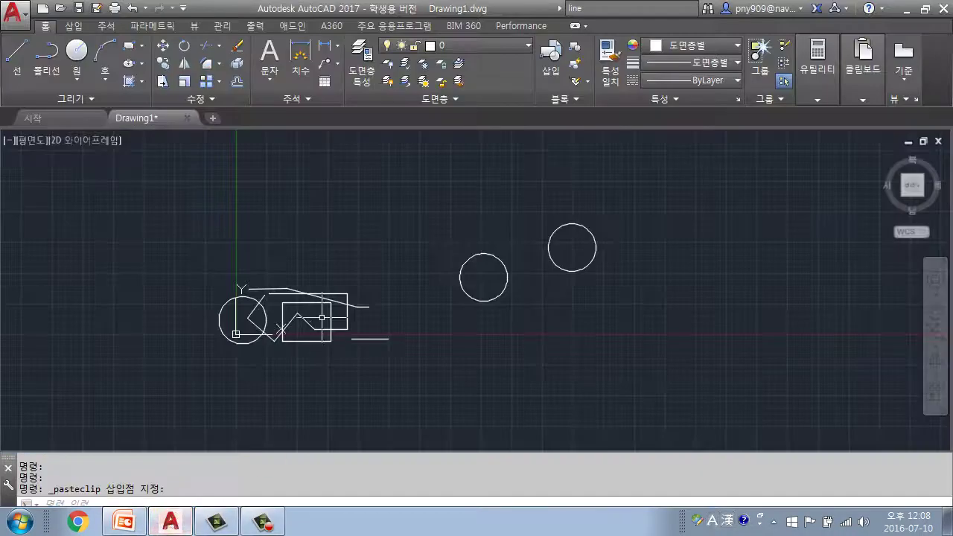
- Cut the nearer of the two circle copies and paste it to the lower right, below the other copy
scroll(435, 294, "up", 3)
left_click(422, 289)
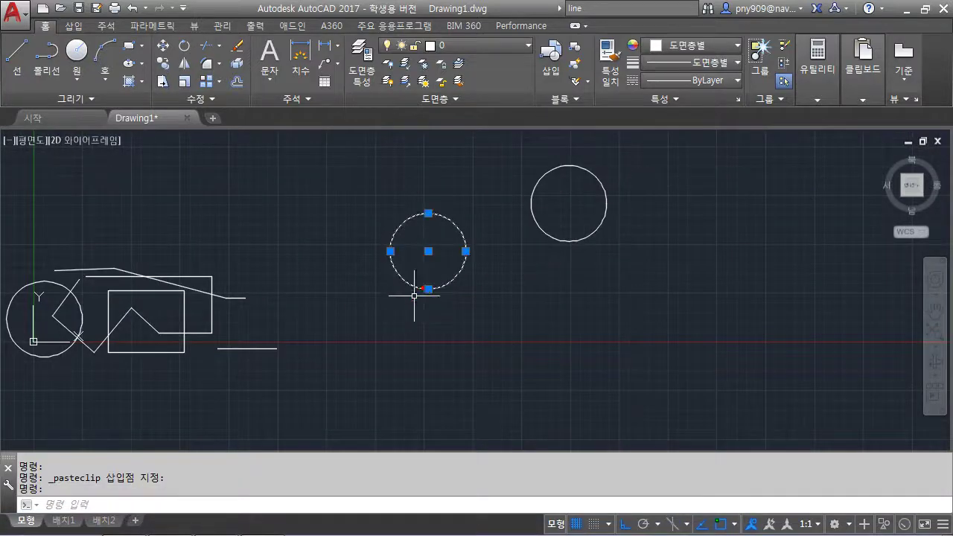
key("ctrl+x")
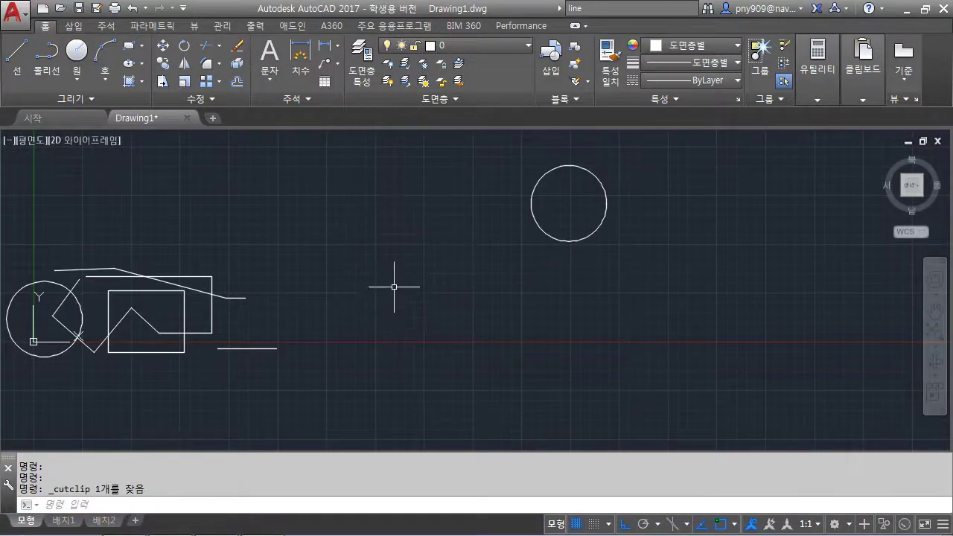
middle_click_drag(203, 294, 399, 269)
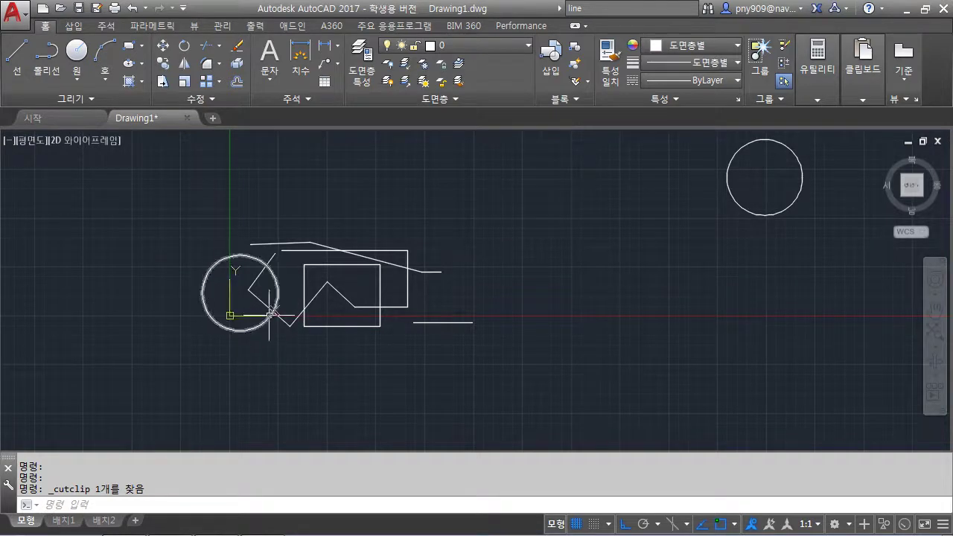
middle_click_drag(605, 268, 505, 301)
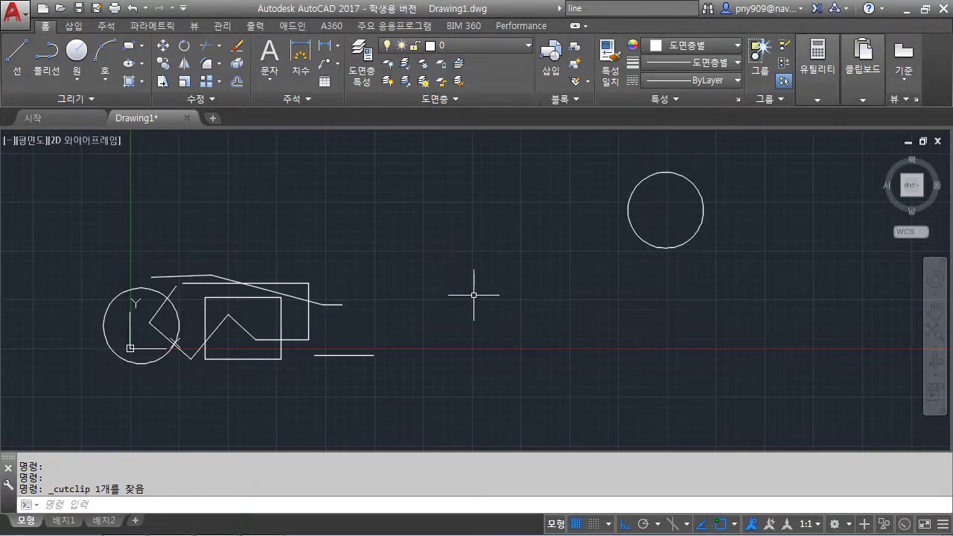
key("ctrl+v")
left_click(646, 373)
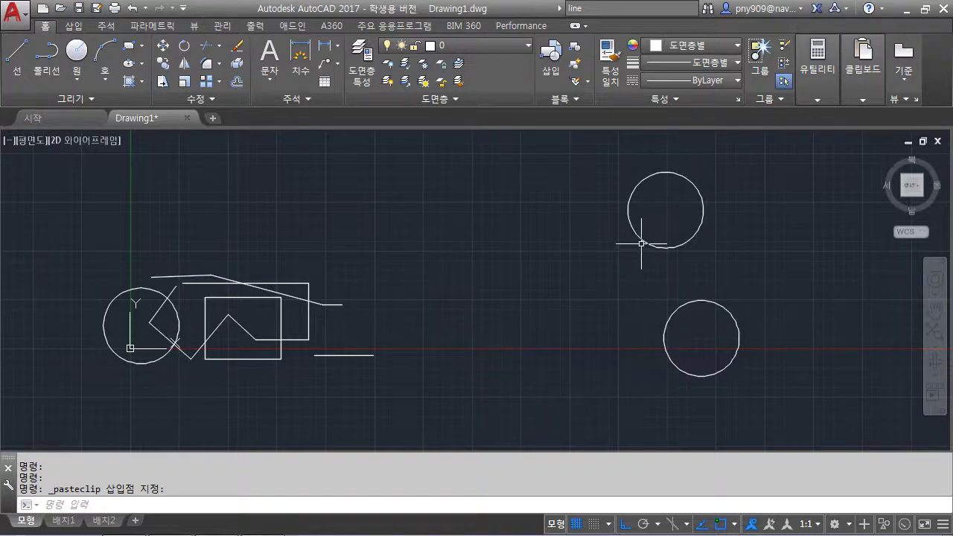
- Cut the upper circle copy and paste it closer to the original shapes, above the end of the long sloping line
left_click(659, 202)
left_click(616, 223)
key("ctrl+x")
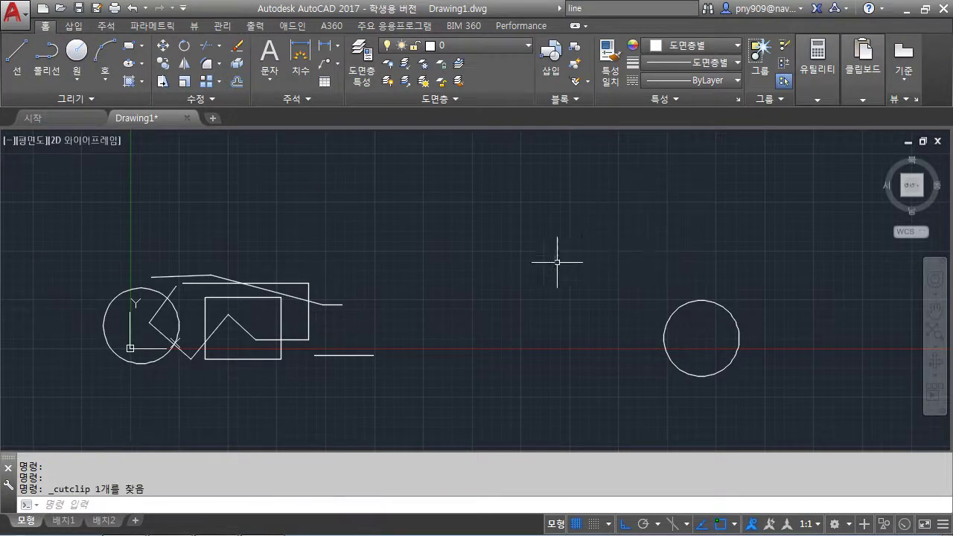
key("ctrl+v")
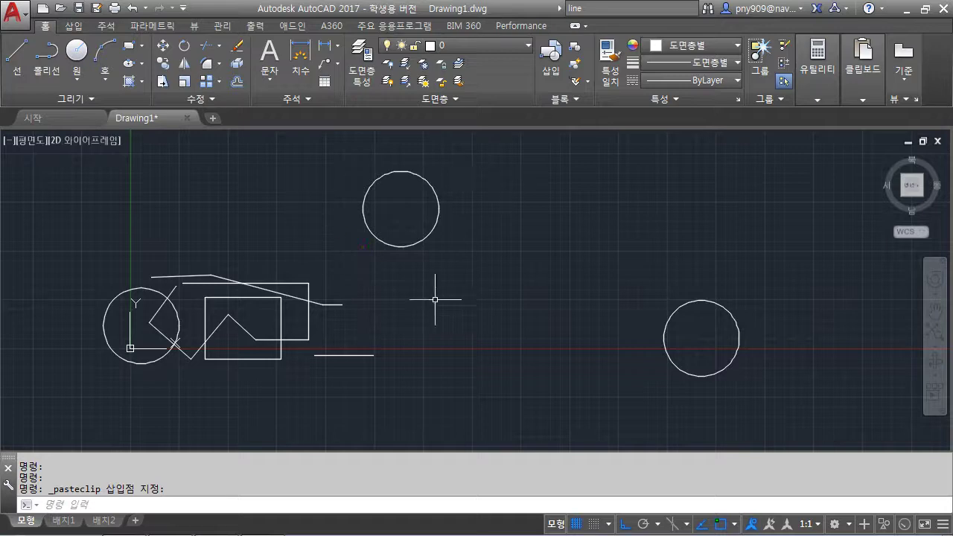
middle_click_drag(415, 253, 460, 268)
left_click(460, 268)
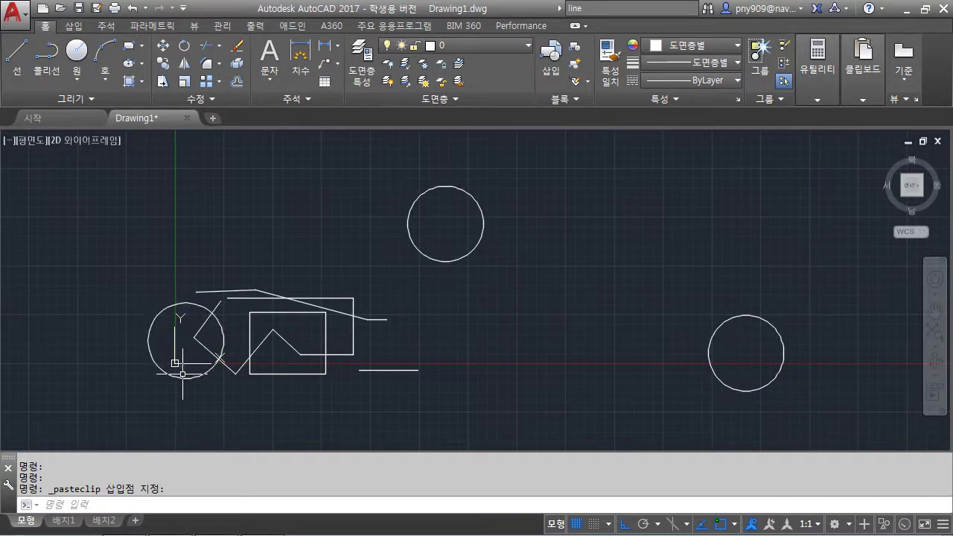
- Cut the circle above the sloping line and paste it farther right, to the upper left of the other circle copy
left_click(439, 261)
key("ctrl+x")
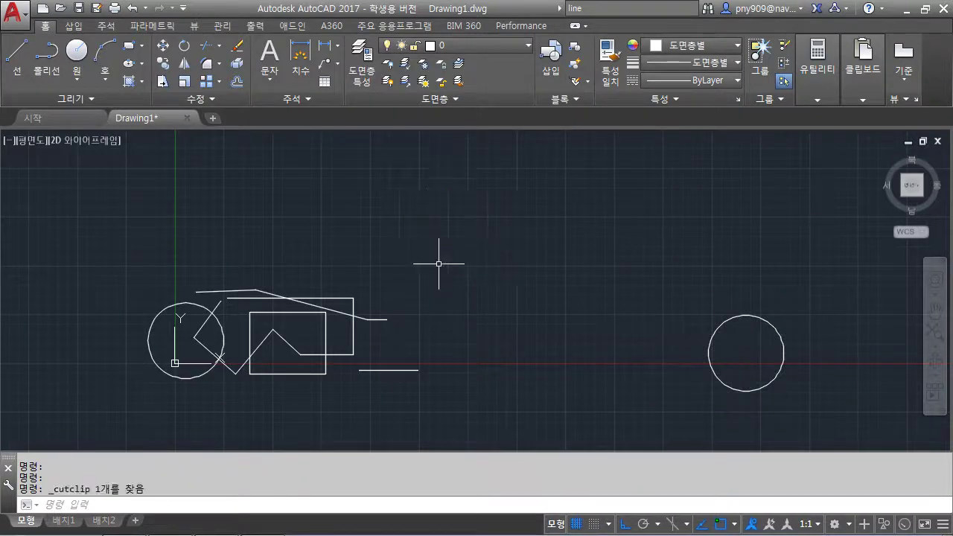
key("ctrl+v")
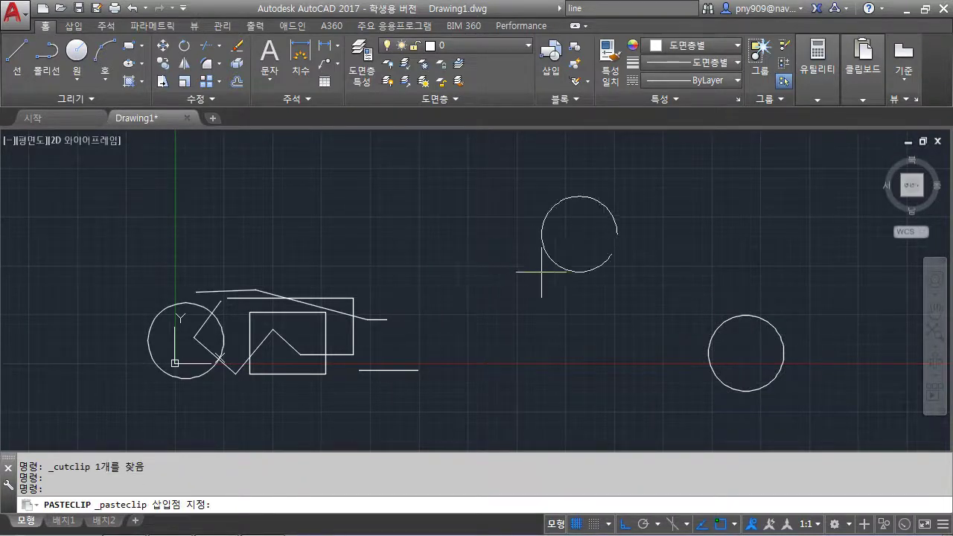
left_click(583, 257)
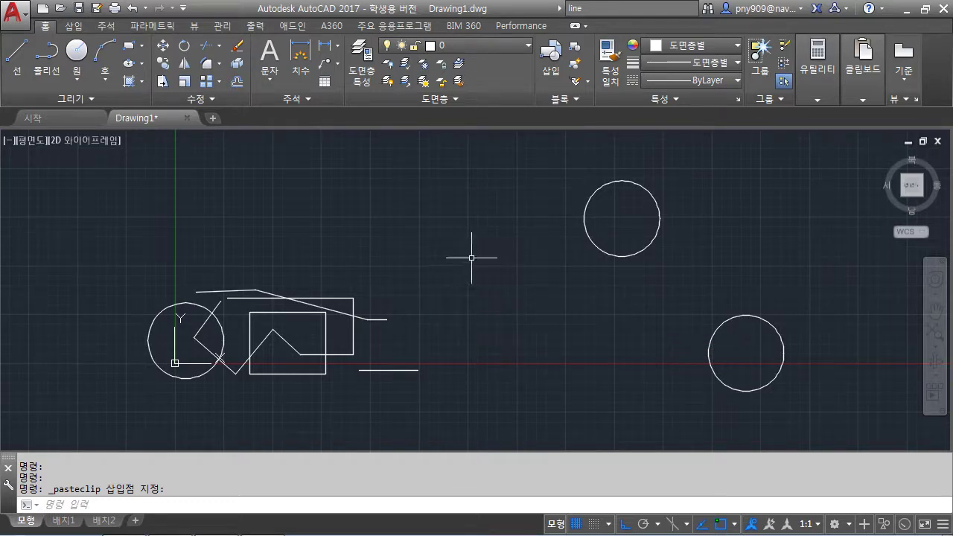
- Check the undo and redo entries on the PowerPoint shortcut slide, and switch back to AutoCAD
left_click(124, 521)
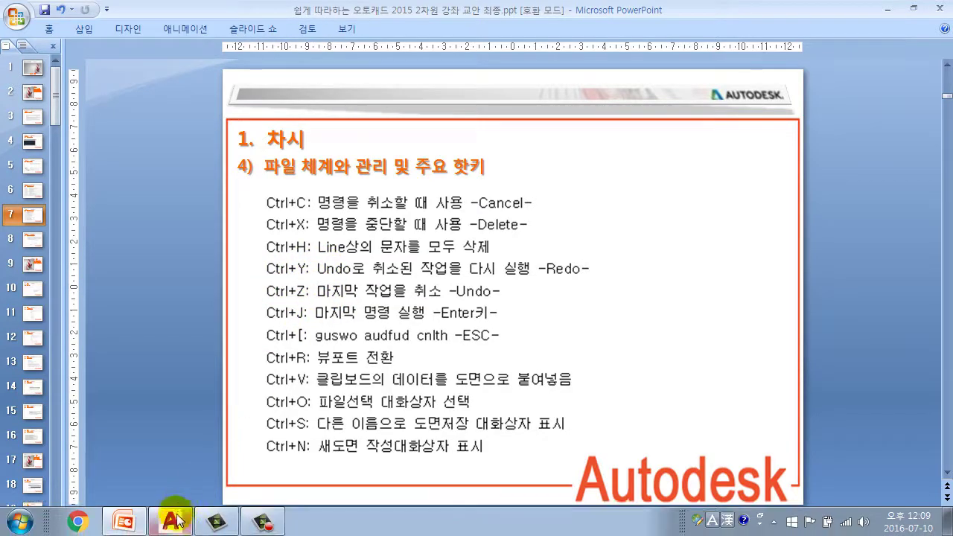
left_click(180, 517)
- Undo the circle copying, cutting and pasting and the drawn lines, back to the original circle and rectangle
middle_click_drag(362, 279, 343, 282)
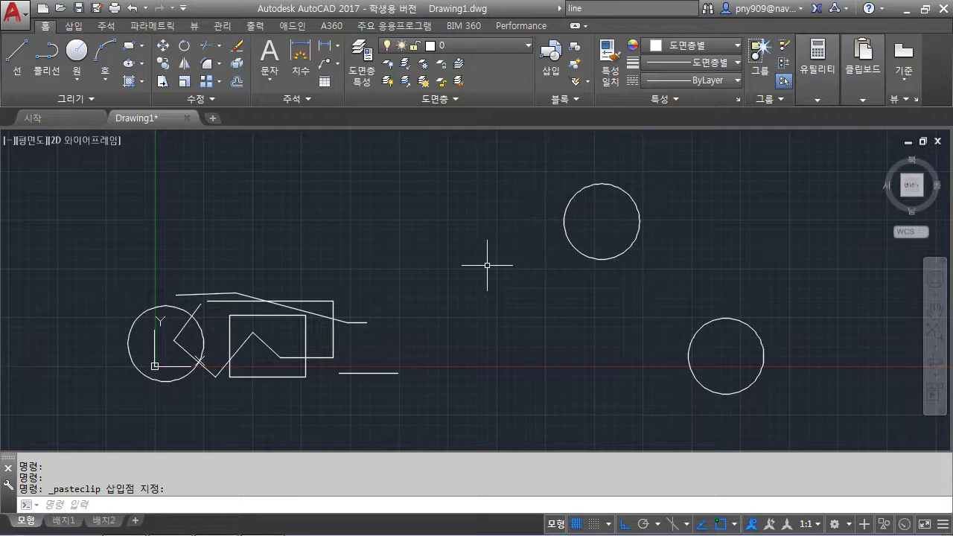
key("ctrl+z")
key("ctrl+z")
key("ctrl+z")
key("ctrl+z")
key("ctrl+z")
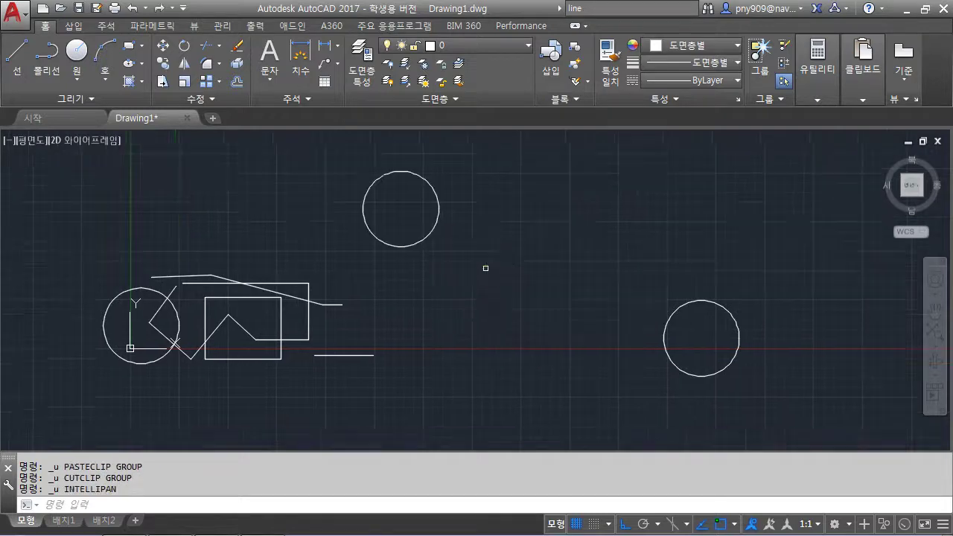
key("ctrl+z")
key("ctrl+z")
key("ctrl+z")
key("ctrl+z")
key("ctrl+z")
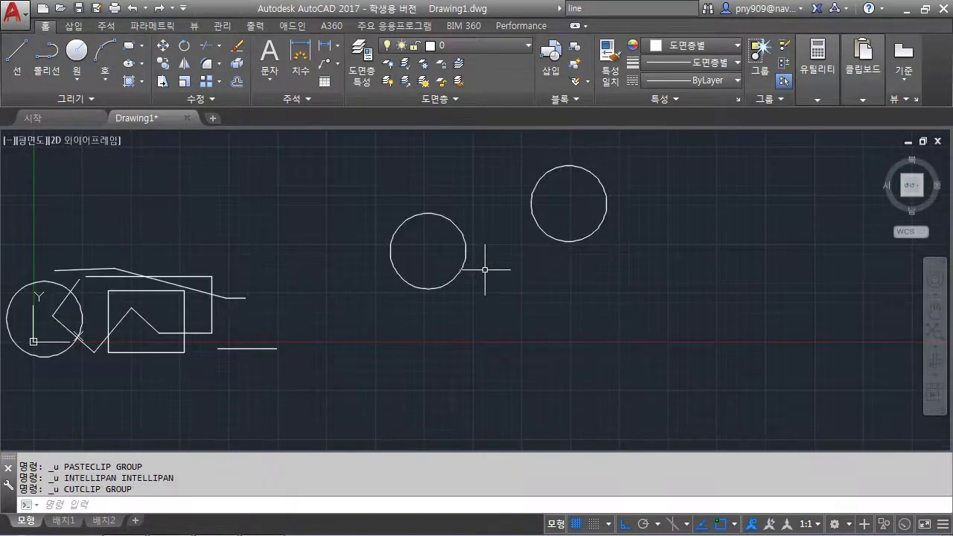
key("ctrl+z")
key("ctrl+z")
key("ctrl+z")
key("ctrl+z")
key("ctrl+z")
key("ctrl+z")
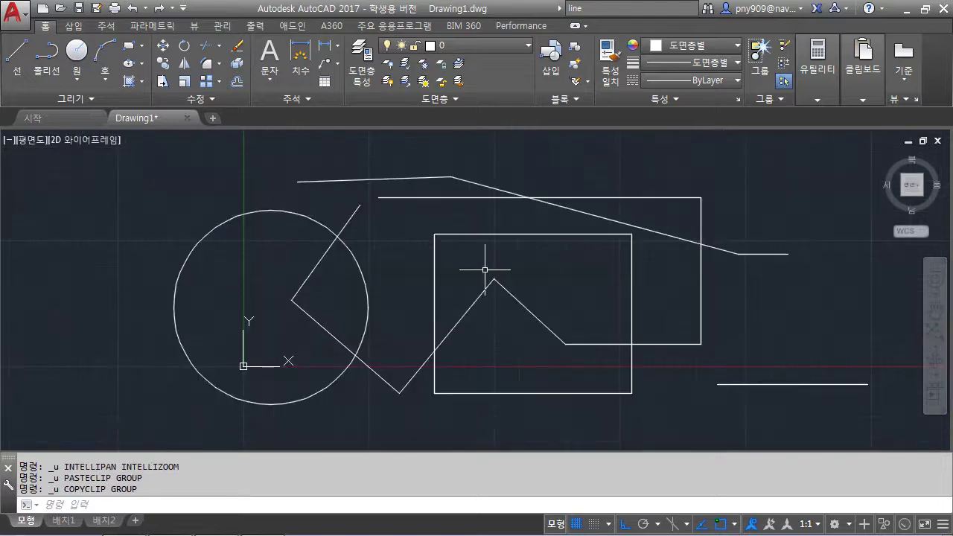
key("ctrl+z")
key("ctrl+z")
key("ctrl+z")
key("ctrl+z")
key("ctrl+z")
key("ctrl+z")
key("ctrl+z")
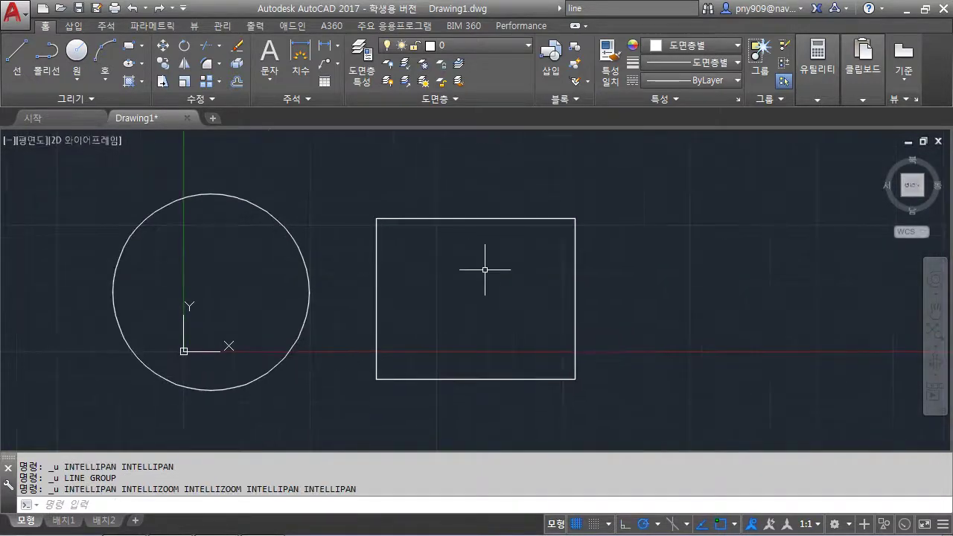
key("ctrl+z")
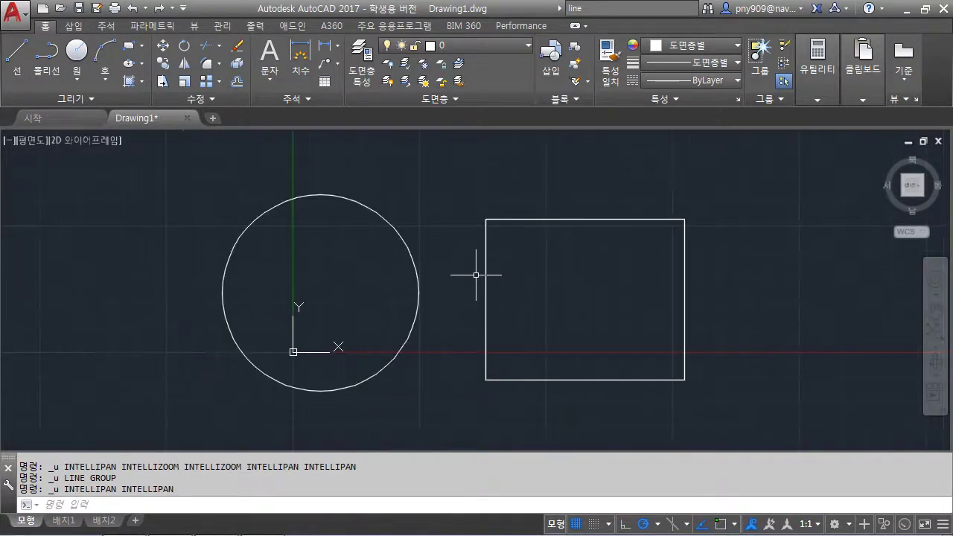
- Redo all the undone work, restoring the drawn lines and the cut and pasted circle copies
key("ctrl+y")
key("ctrl+y")
key("ctrl+y")
key("ctrl+y")
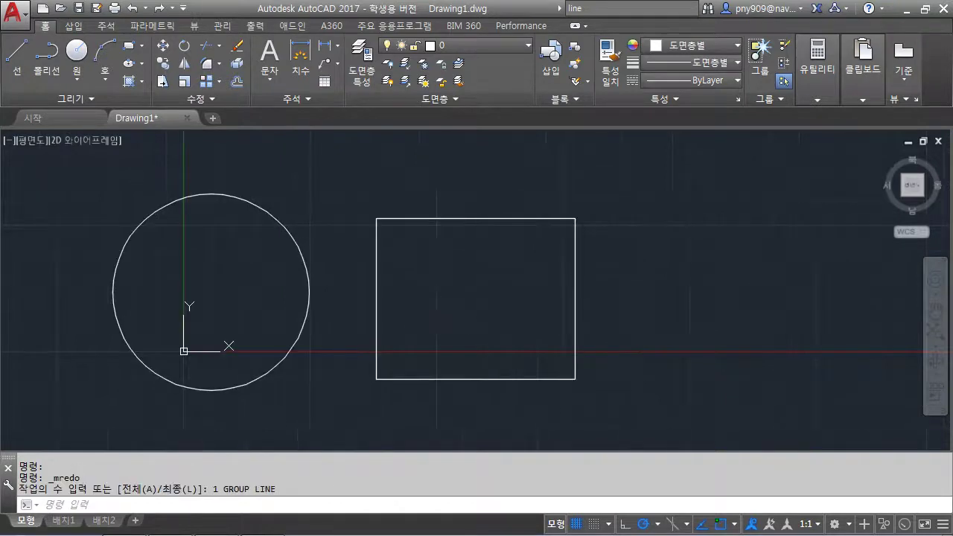
key("ctrl+y")
key("ctrl+y")
key("ctrl+y")
key("ctrl+y")
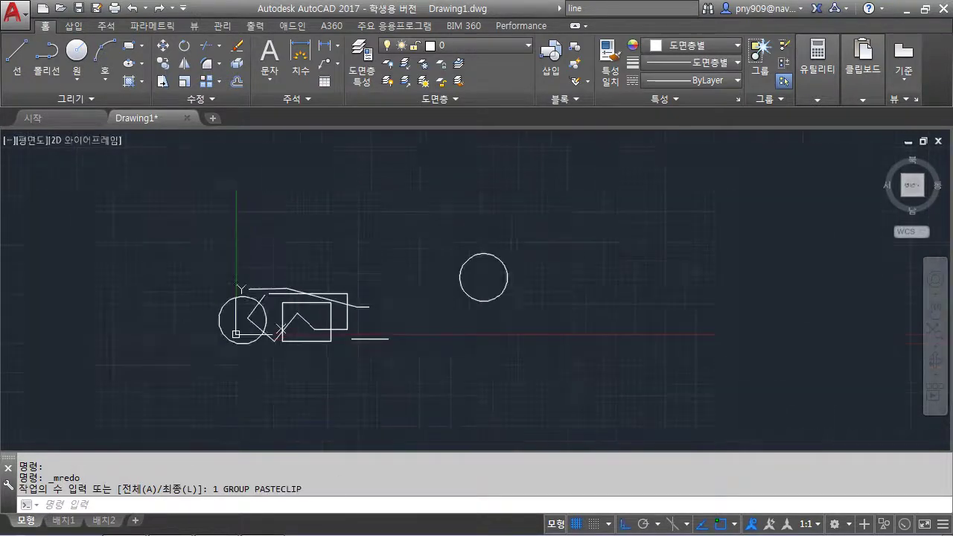
key("ctrl+y")
key("ctrl+y")
key("ctrl+y")
key("ctrl+y")
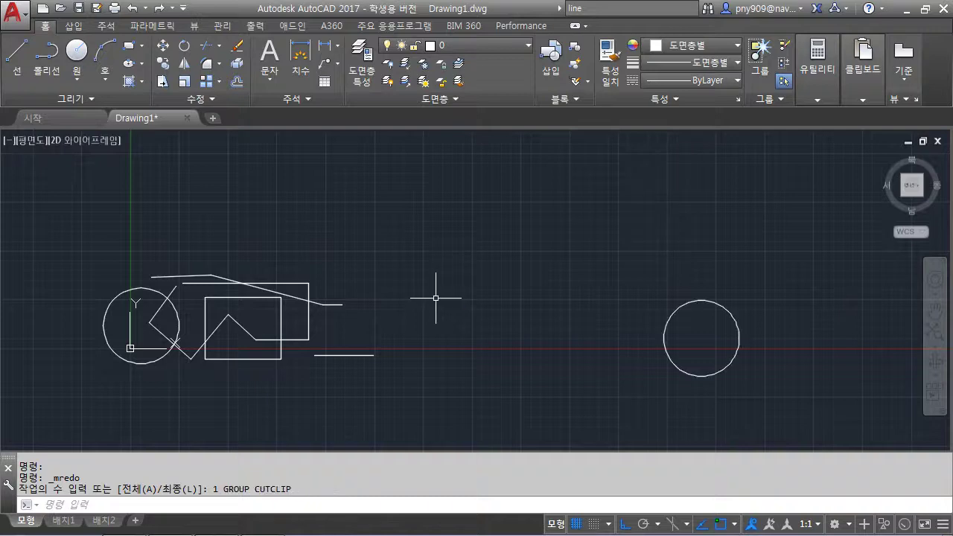
key("ctrl+y")
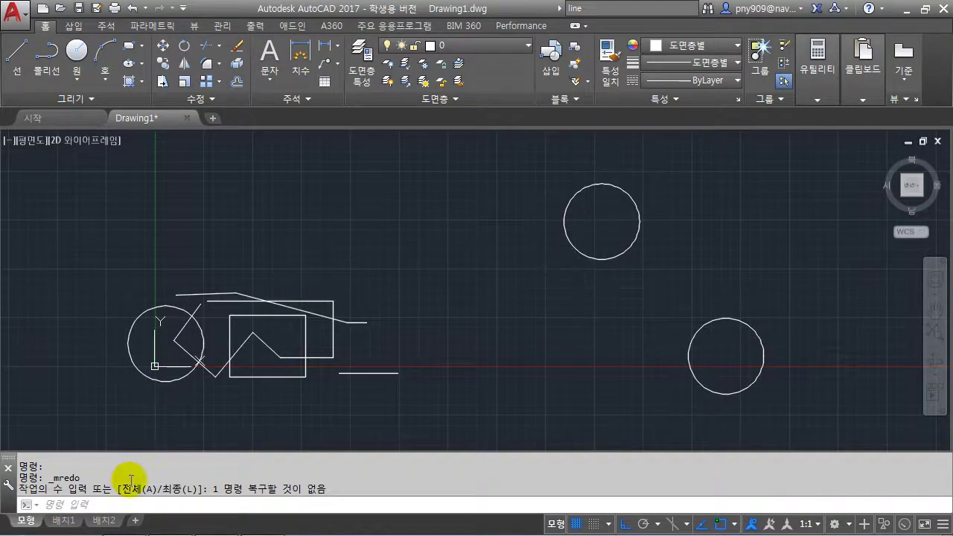
- Check the open, save and new drawing entries on the PowerPoint shortcut slide, and switch back to AutoCAD
mouse_move(138, 530)
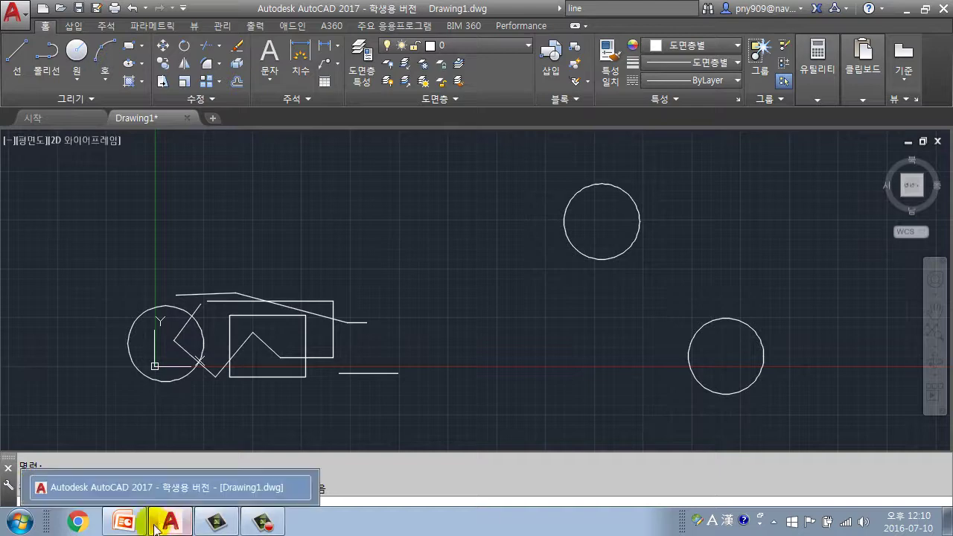
left_click(123, 521)
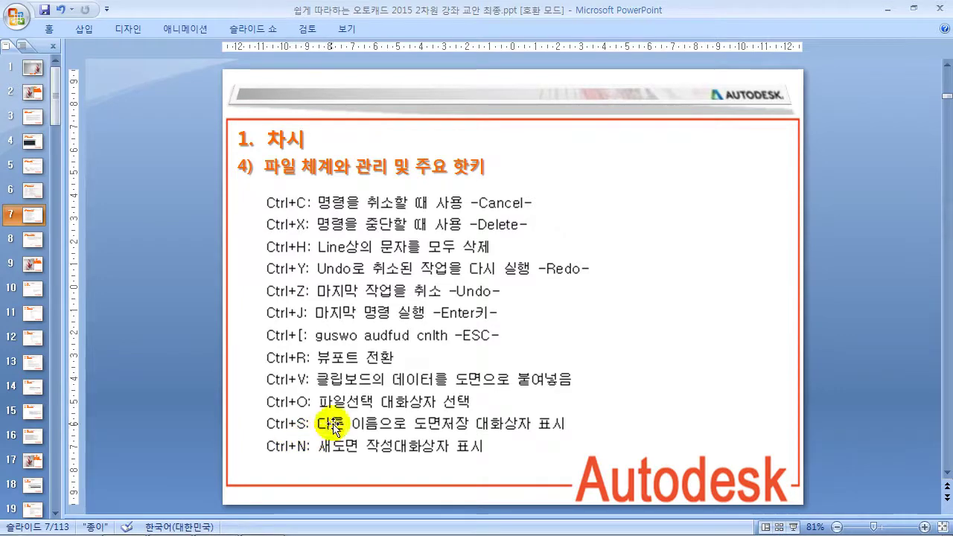
left_click(173, 526)
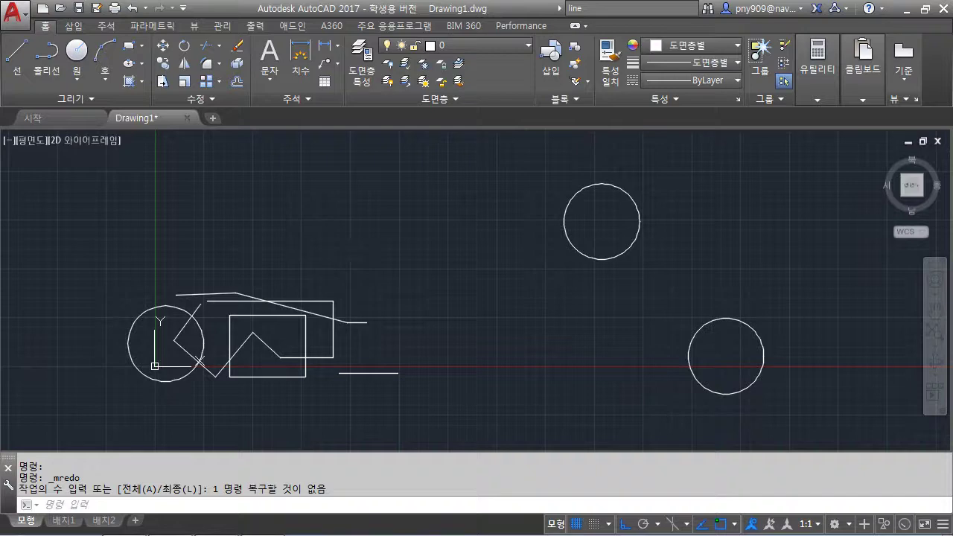
- Show the dialogs for opening, saving and creating a drawing with their keyboard shortcuts, cancelling each one
key("ctrl+o")
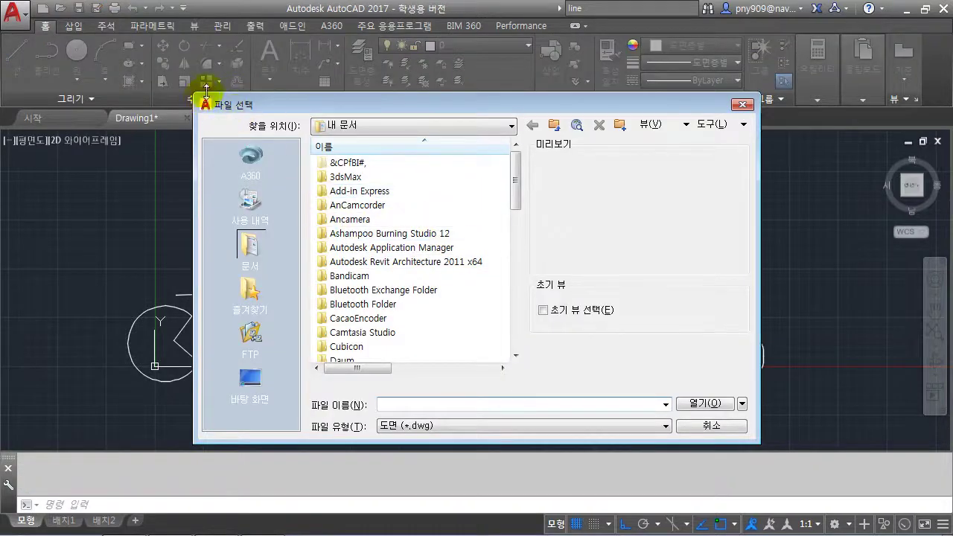
left_click(701, 425)
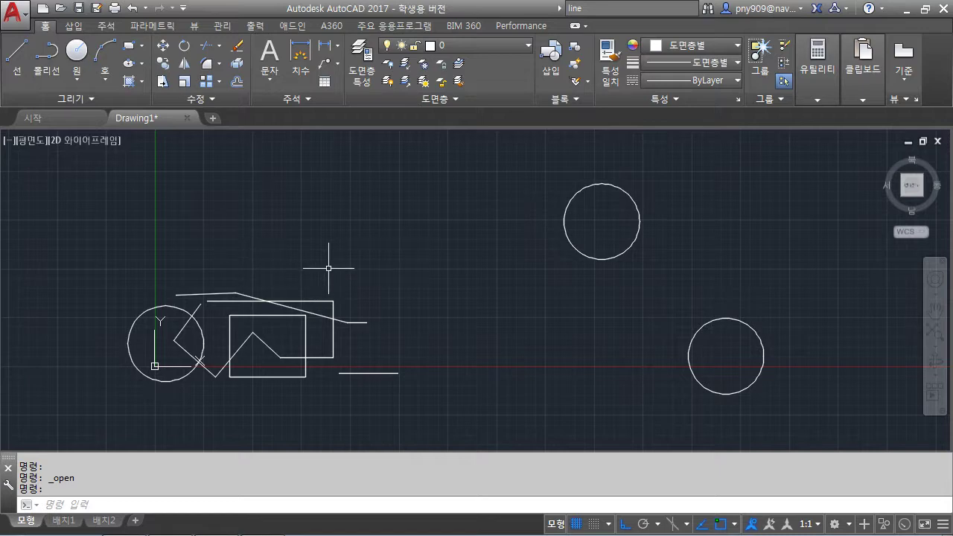
key("ctrl+s")
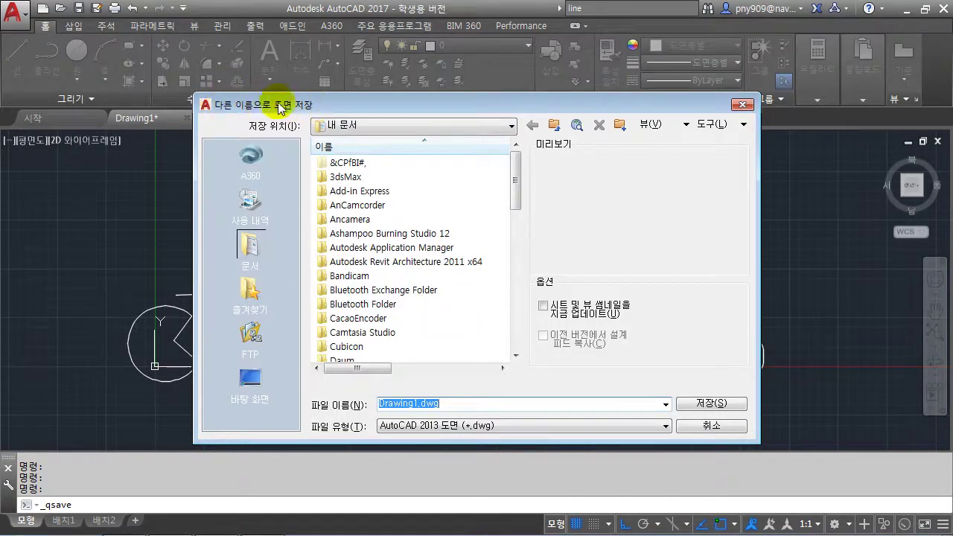
left_click(694, 425)
key("ctrl+n")
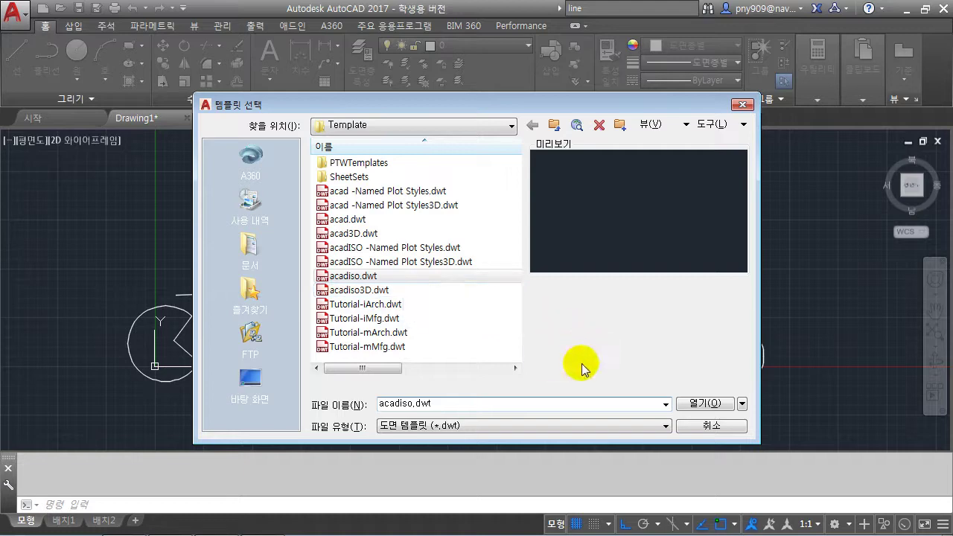
left_click(689, 426)
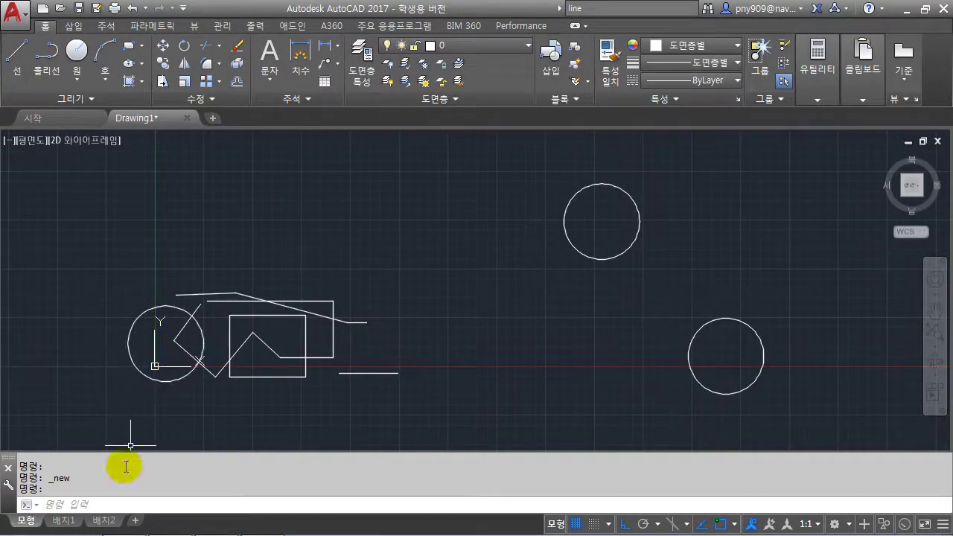
- Switch to PowerPoint, view the next slide about drawing area size and units, and return to AutoCAD
left_click(119, 521)
scroll(132, 340, "down", 1)
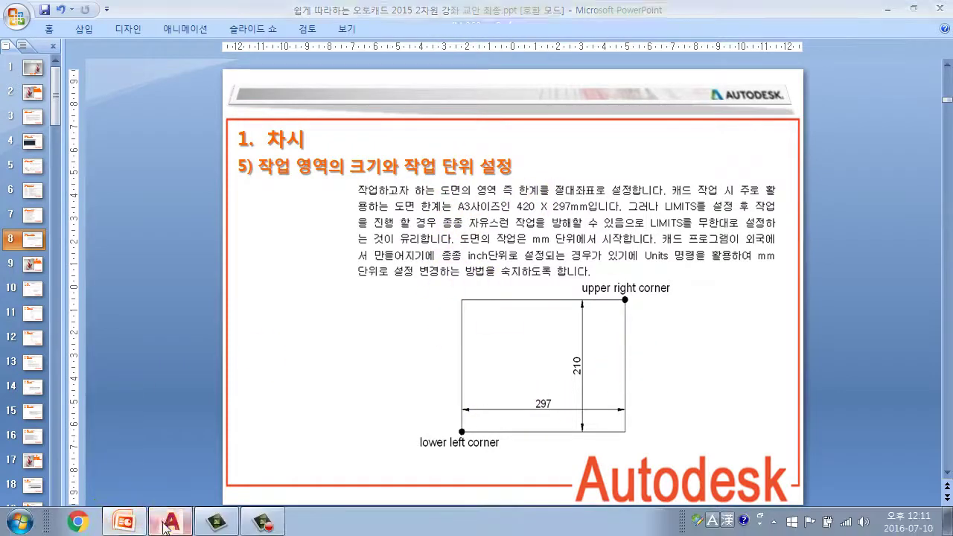
left_click(171, 528)
scroll(377, 272, "down", 2)
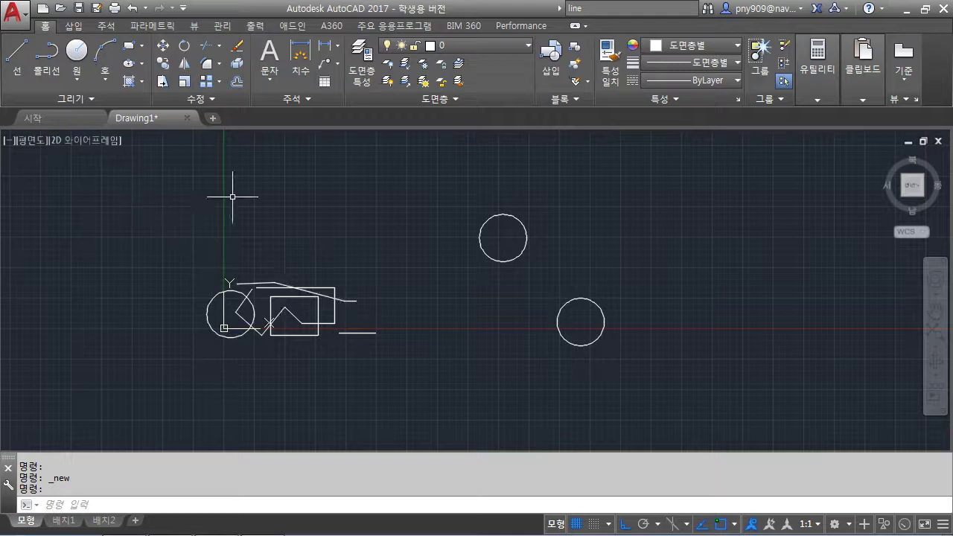
scroll(416, 267, "up", 1)
scroll(426, 272, "down", 1)
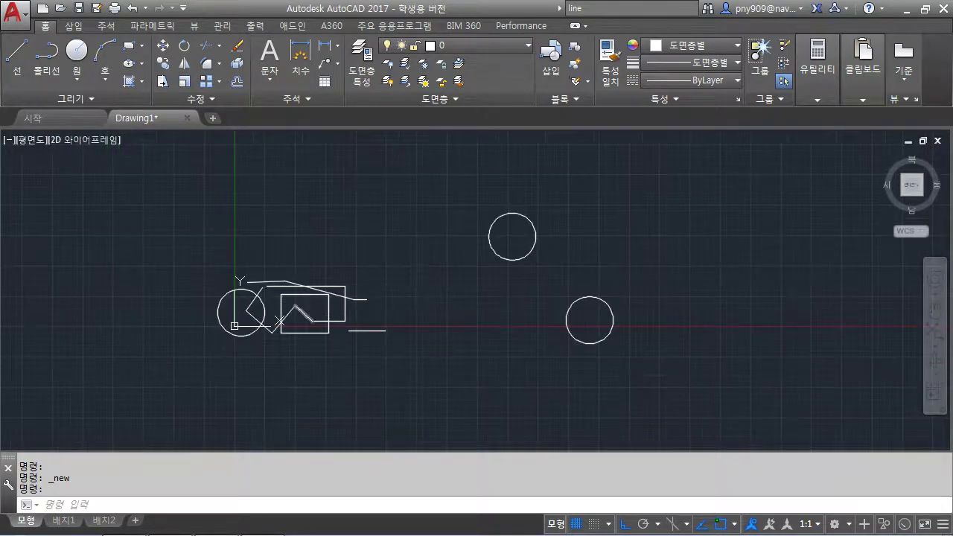
left_click(315, 294)
left_click(306, 289)
left_click(396, 335)
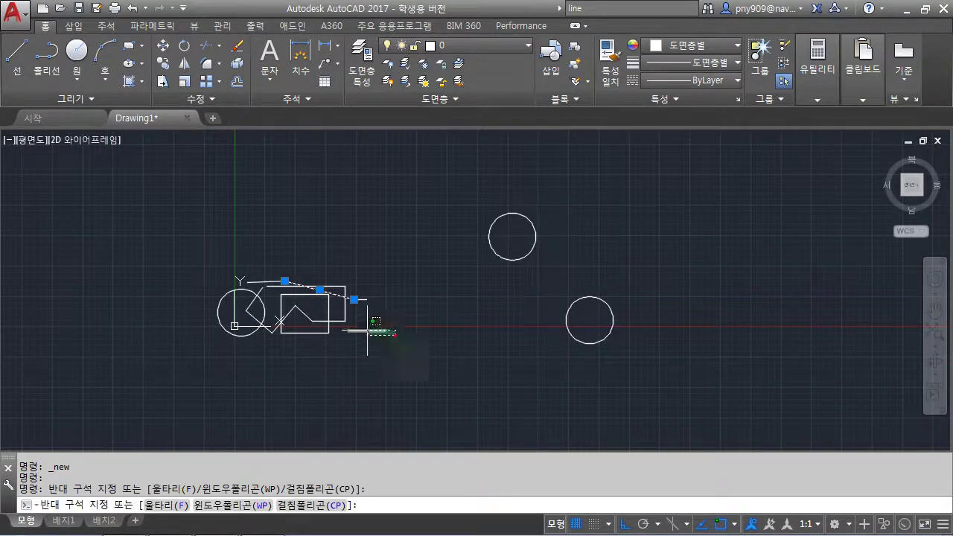
left_click(306, 286)
left_click(451, 349)
key("Escape")
key("Escape")
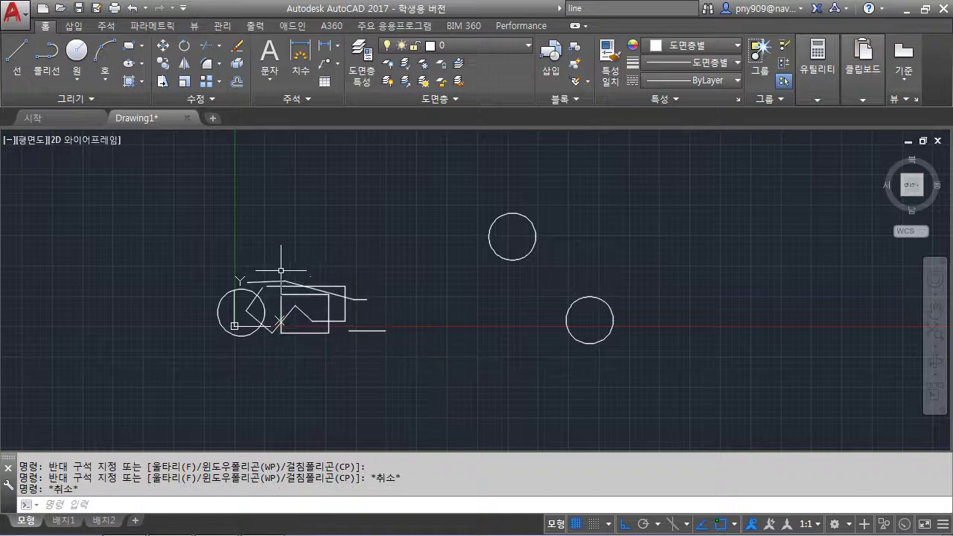
- Erase all the objects in the drawing, and undo and redo the erasure
left_click(172, 173)
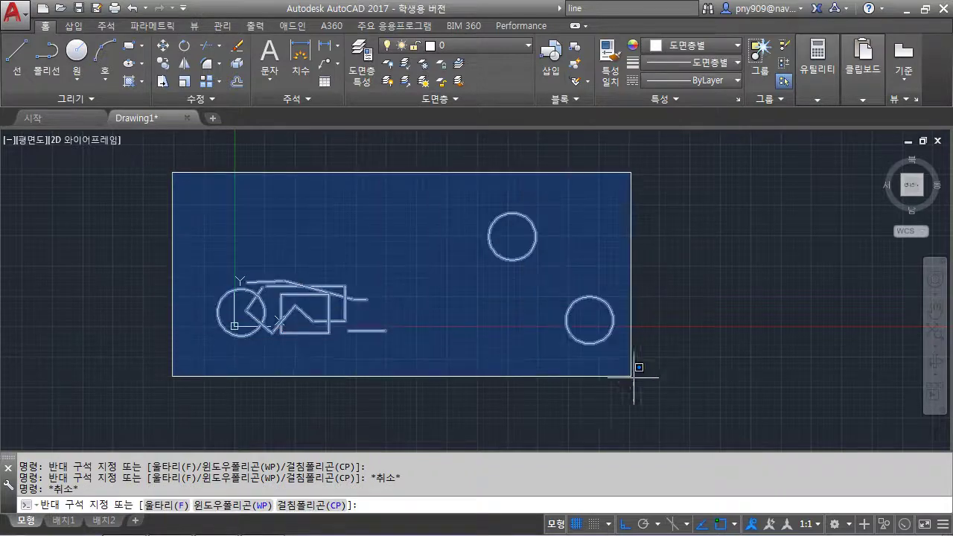
left_click(702, 408)
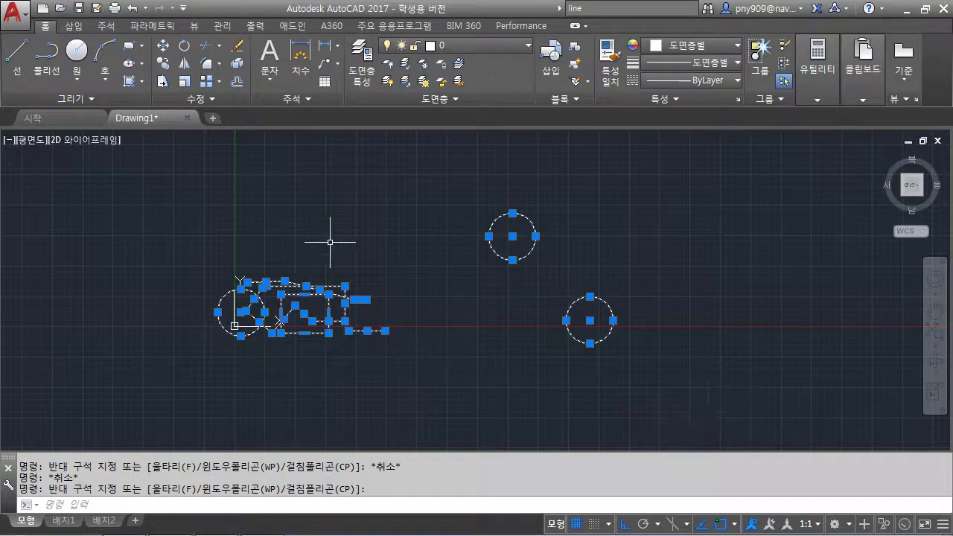
key("Delete")
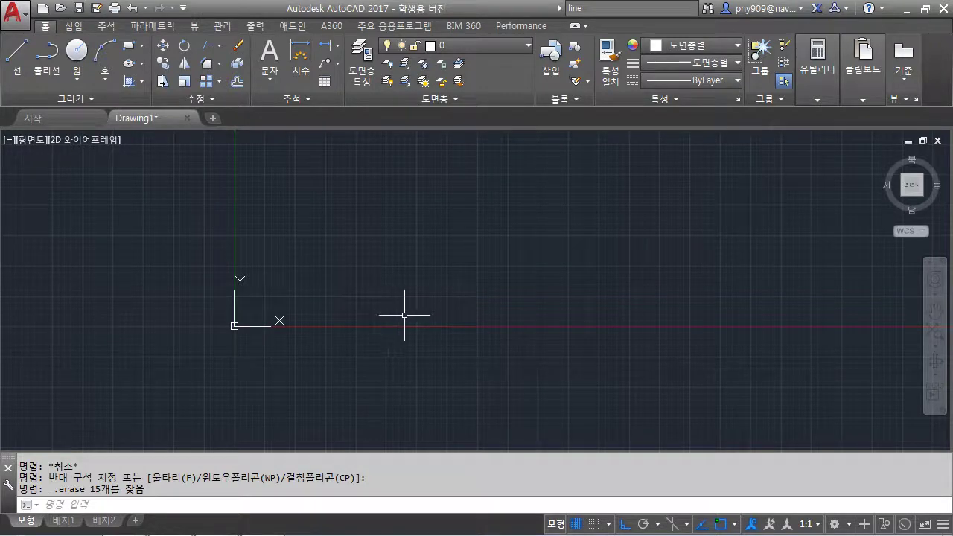
key("ctrl+z")
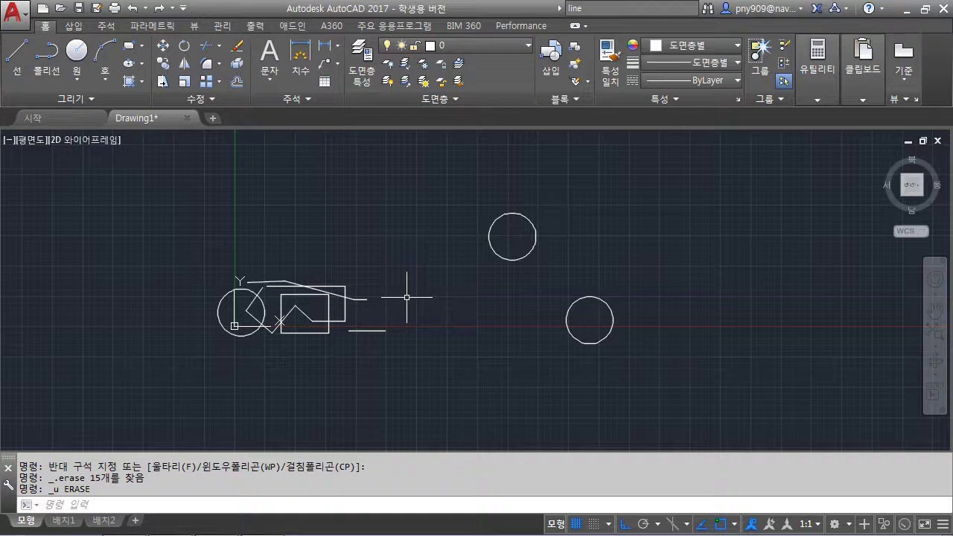
key("ctrl+y")
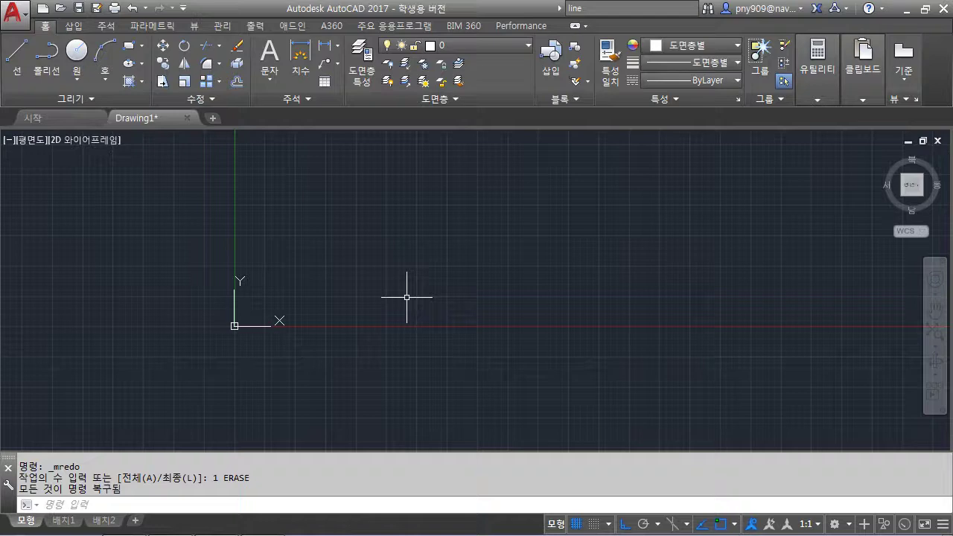
- Run the LIMITS command, accepting 0,0 for the lower left corner and 420,297 for the upper right corner
middle_click_drag(274, 244, 276, 319)
scroll(276, 290, "up", 4)
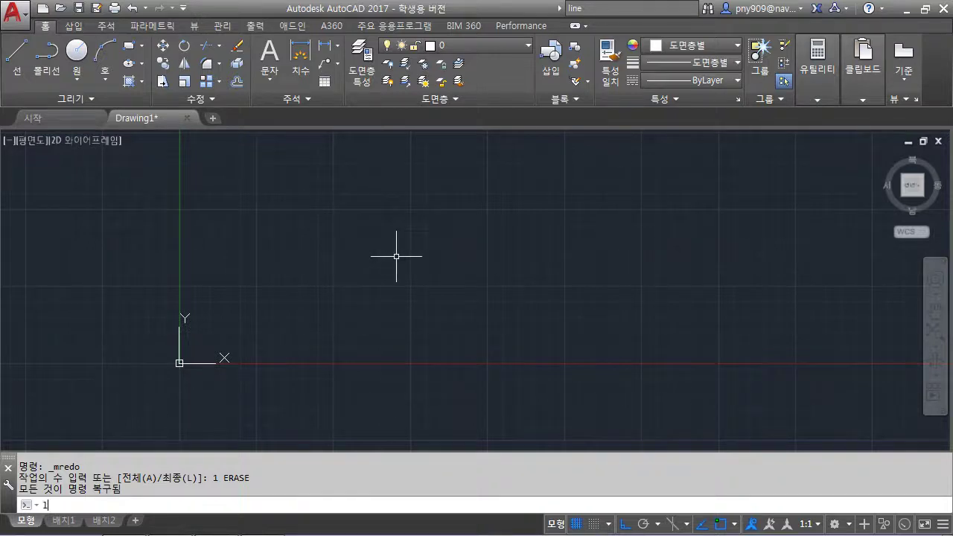
type("imits")
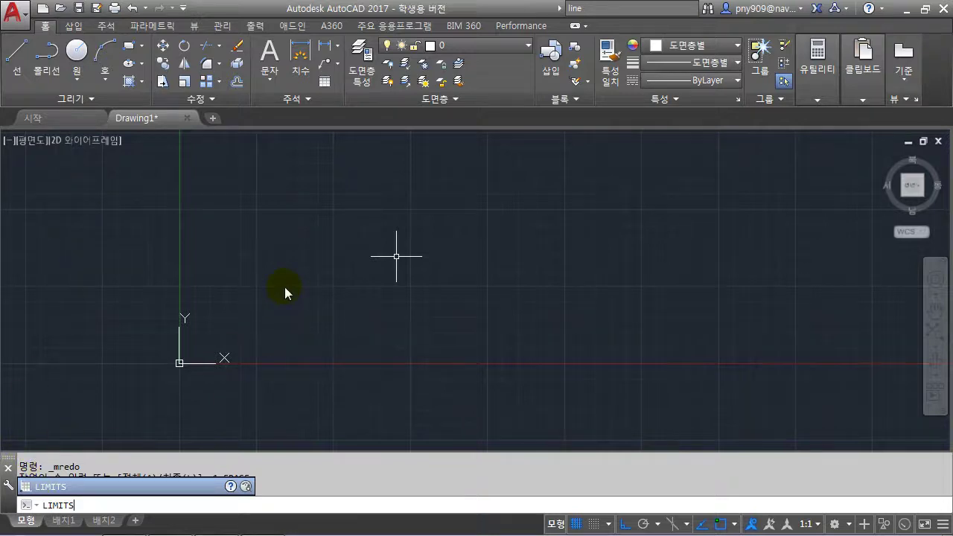
key("Return")
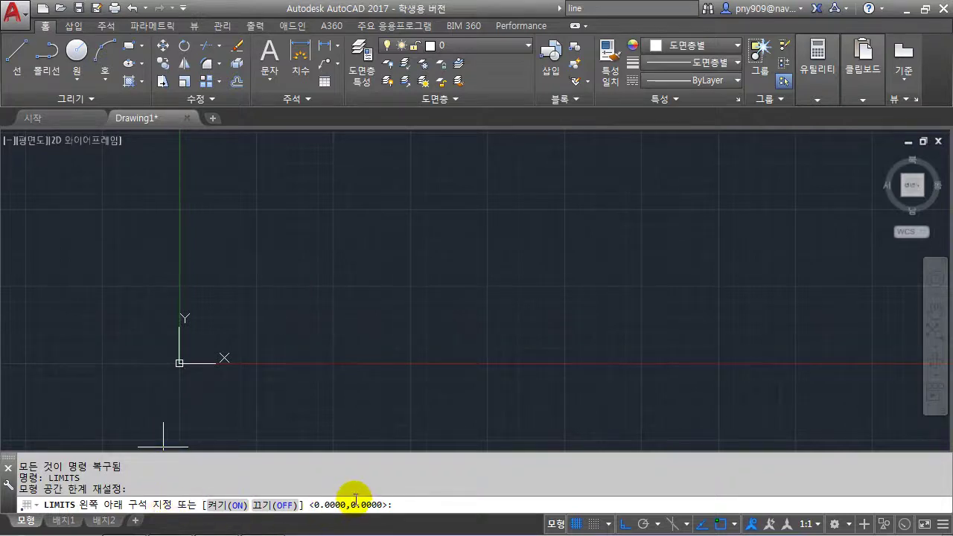
key("Return")
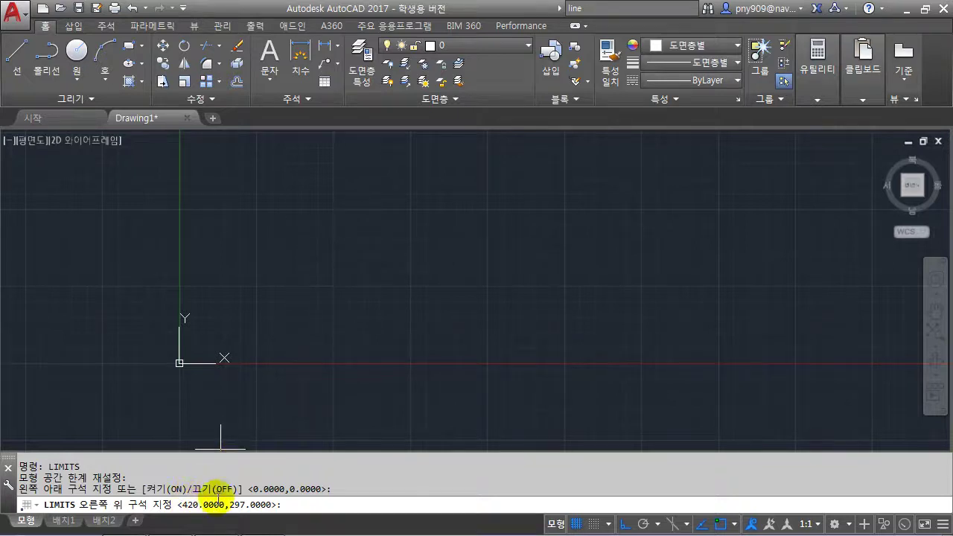
key("Return")
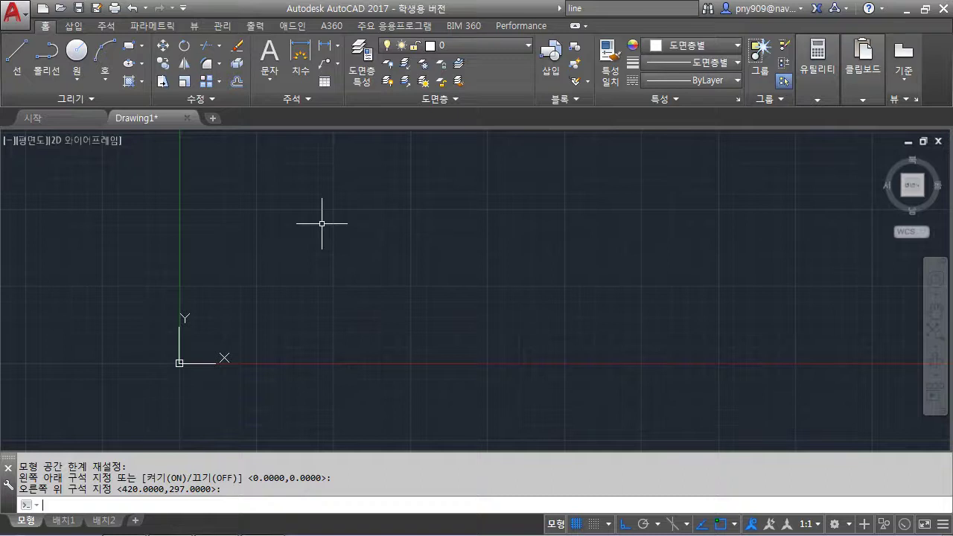
- Turn limits checking on with the ON option of the LIMITS command
type("limits")
key("Return")
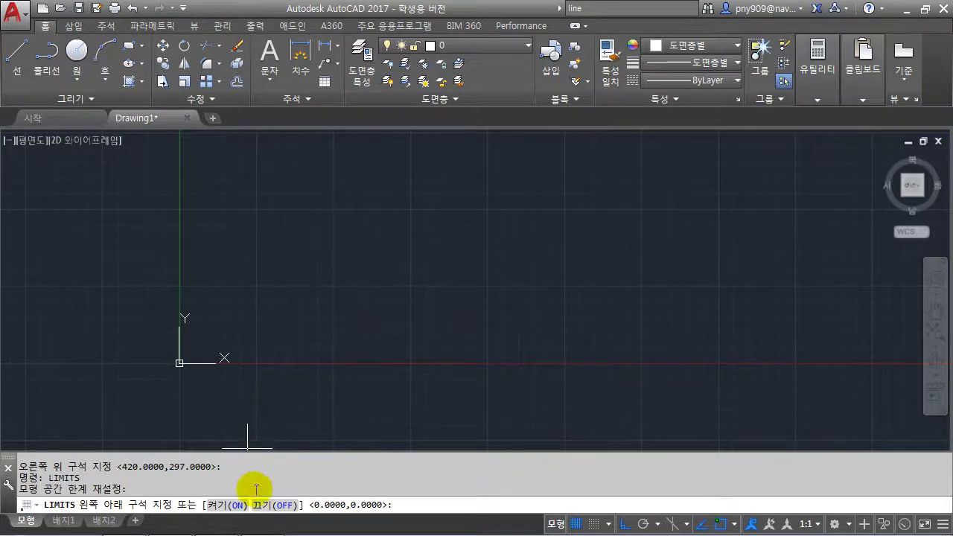
left_click(228, 505)
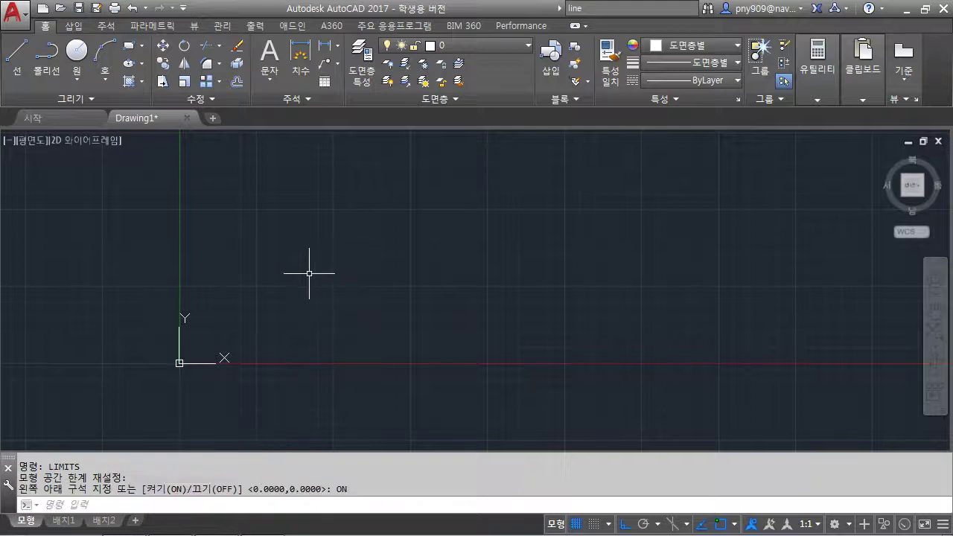
- Start a line inside the drawing limits with ortho mode off, and try to place its next point outside the limits
left_click(18, 56)
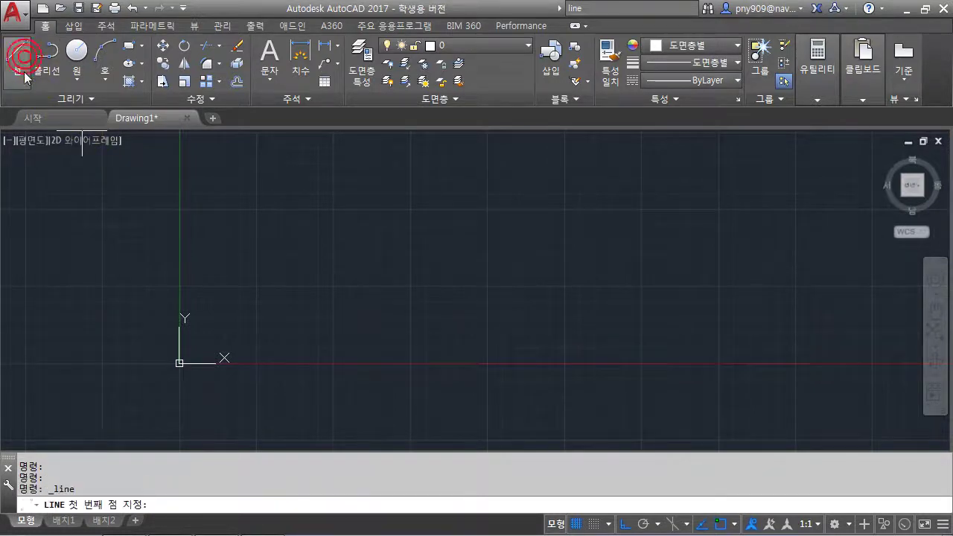
left_click(308, 288)
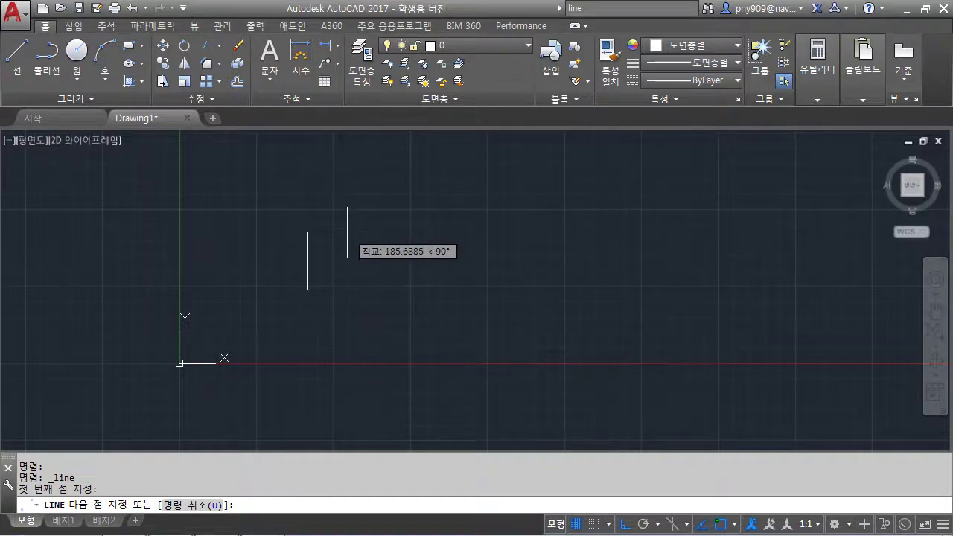
key("F8")
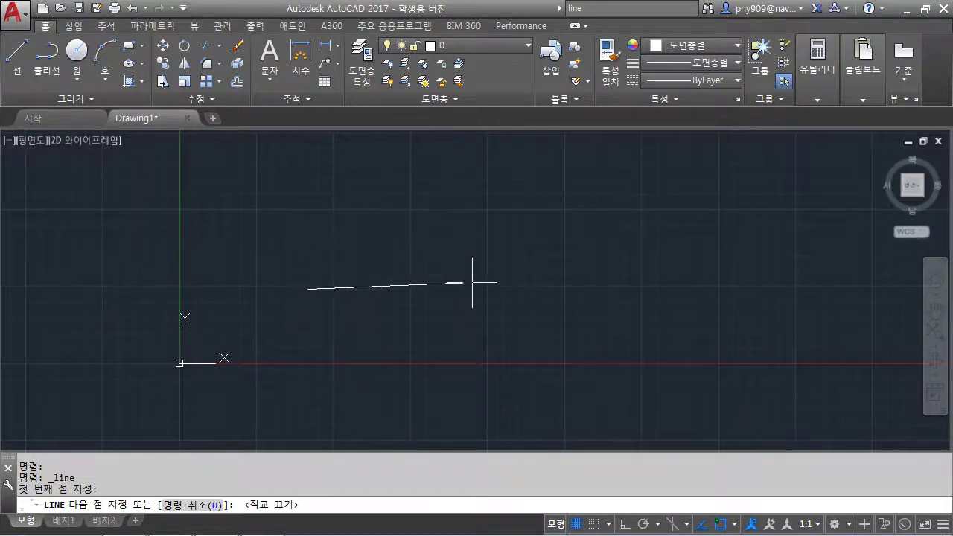
left_click(632, 234)
left_click(713, 332)
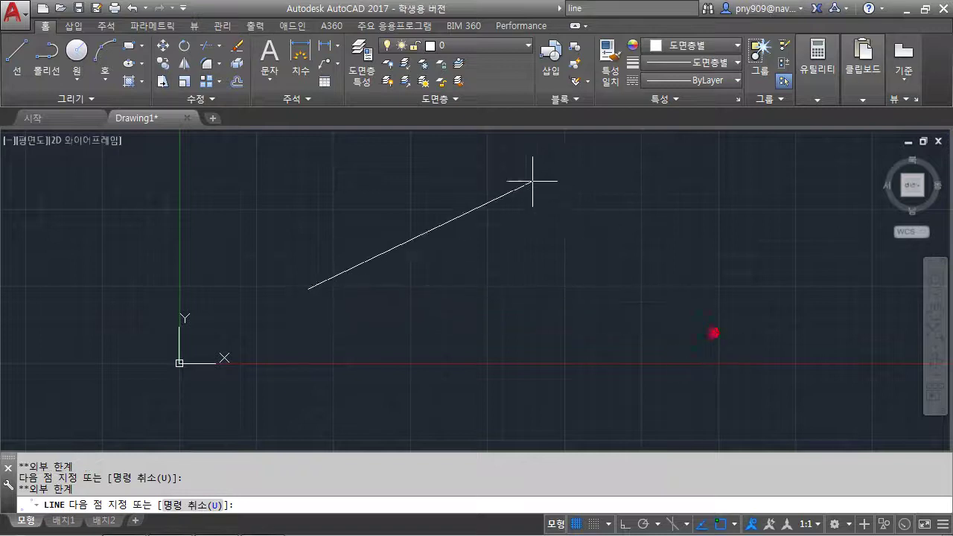
left_click(515, 173)
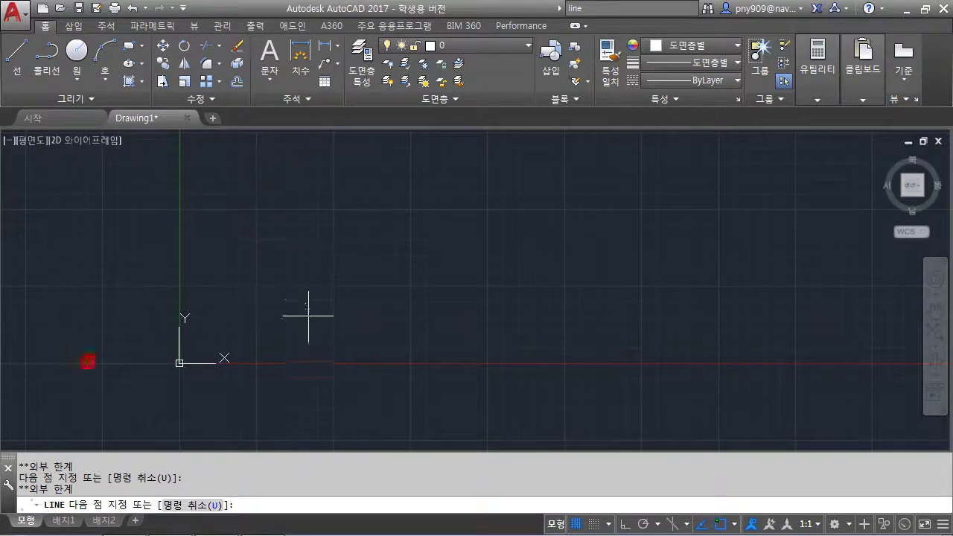
- Continue the line inside the drawing limits with a chain of connected segments that cross each other
scroll(311, 297, "up", 3)
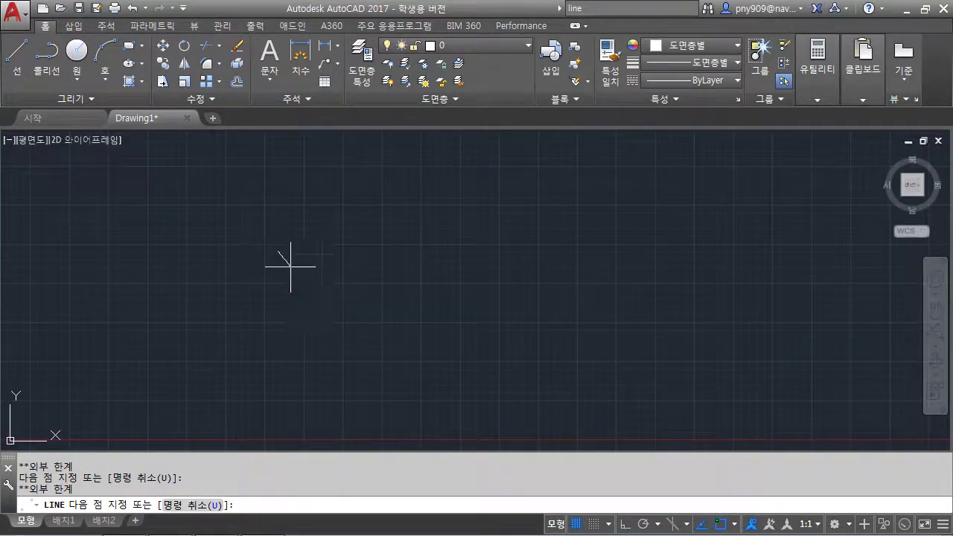
left_click(239, 245)
left_click(239, 278)
left_click(313, 291)
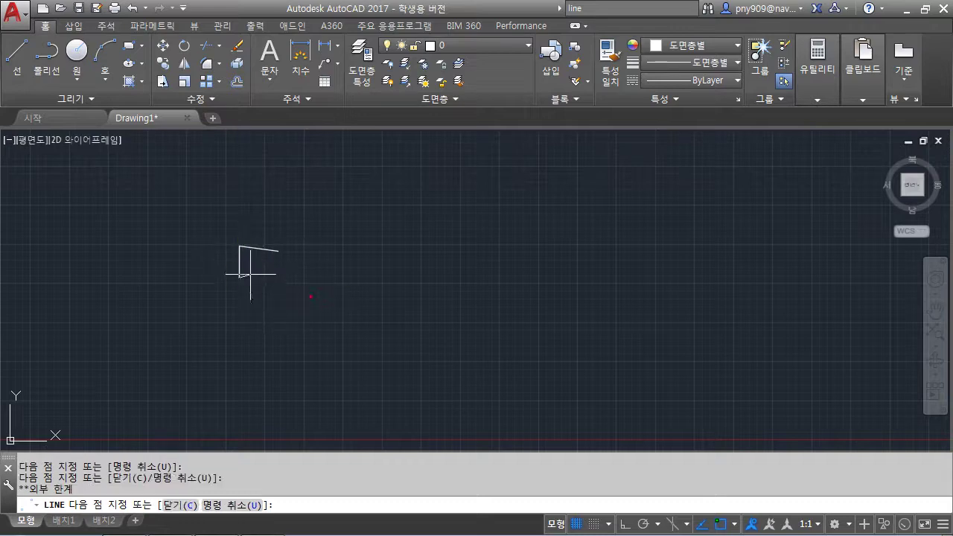
left_click(259, 263)
scroll(255, 257, "up", 8)
left_click(239, 259)
left_click(262, 151)
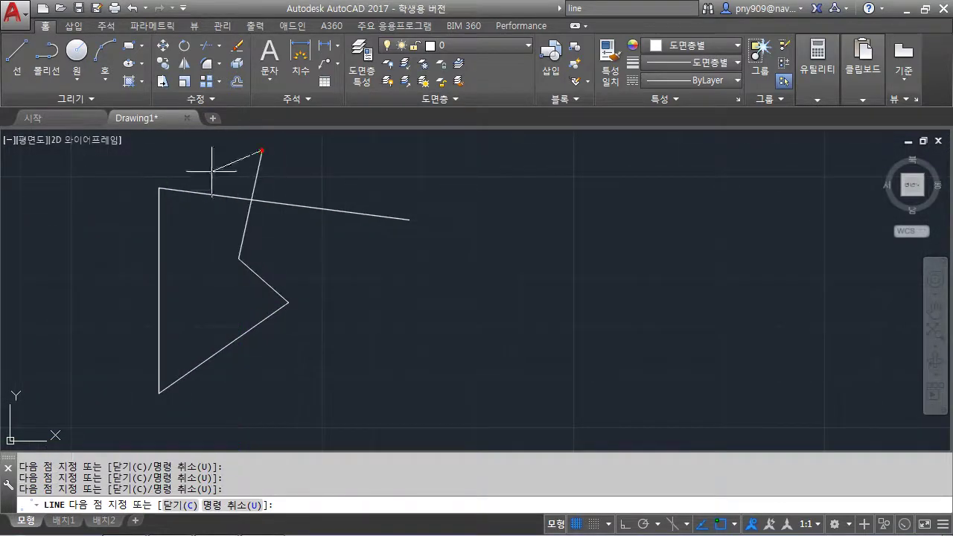
left_click(88, 197)
left_click(174, 285)
left_click(230, 308)
left_click(350, 258)
left_click(350, 179)
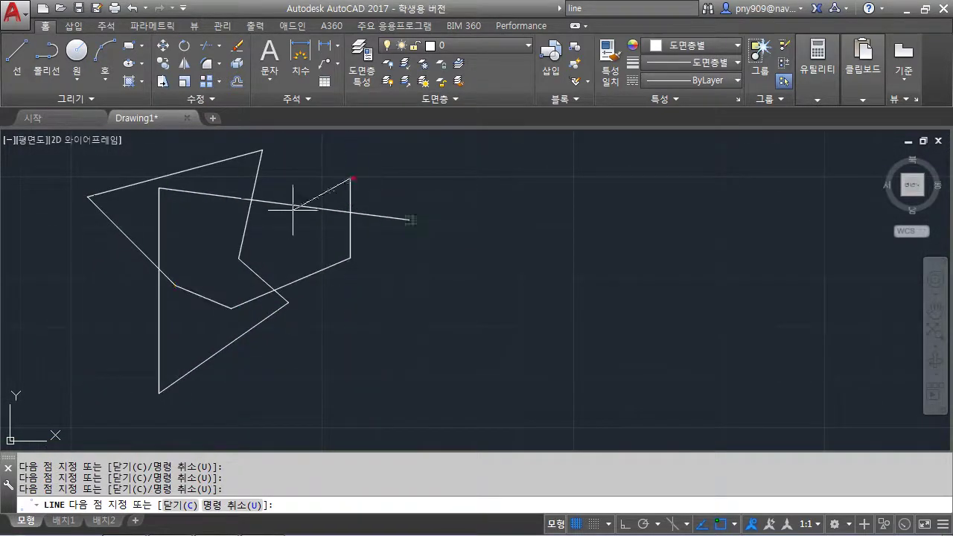
- Try line points beyond the limits, and extend the chain with larger segments towards the origin inside the limits
scroll(322, 234, "down", 8)
left_click(493, 320)
left_click(472, 181)
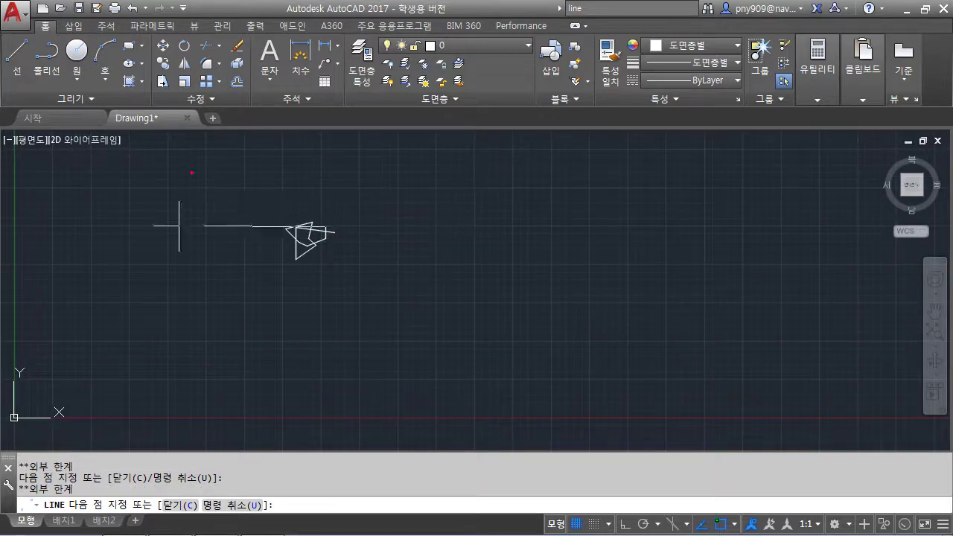
left_click(180, 326)
left_click(438, 373)
left_click(477, 219)
left_click(88, 287)
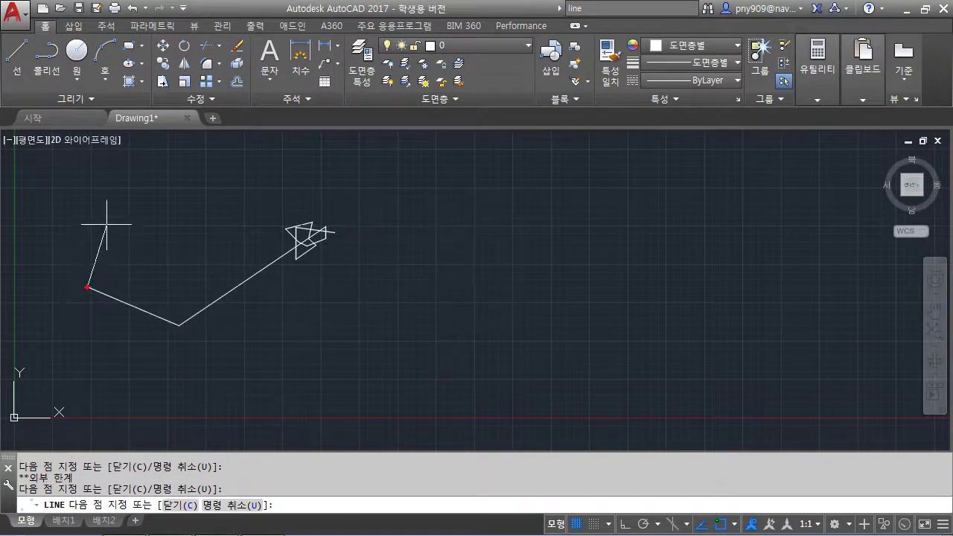
left_click(115, 211)
left_click(252, 230)
- Test more points around the outside of the limits, add several short segments near the origin, and end the line
scroll(277, 243, "down", 4)
middle_click_drag(276, 243, 354, 261)
left_click(245, 251)
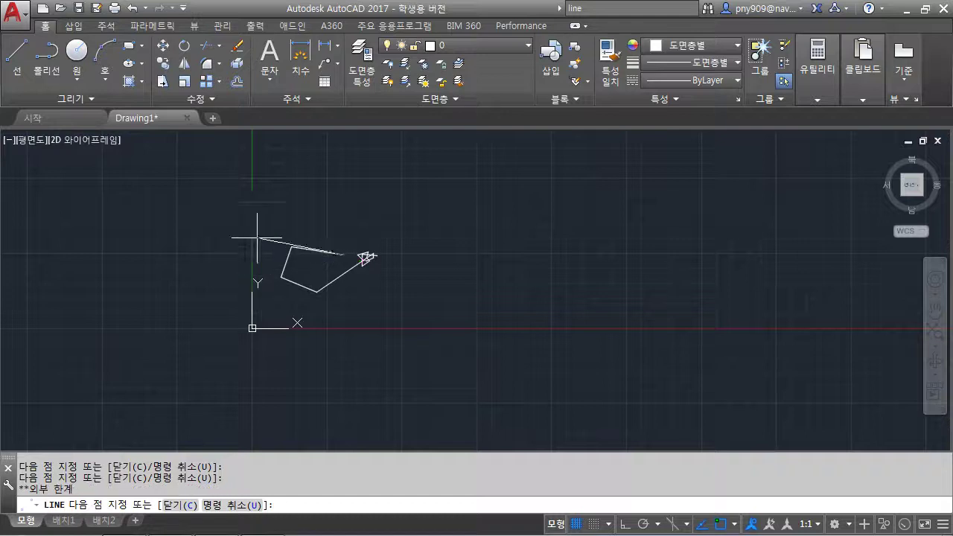
left_click(277, 215)
left_click(291, 247)
left_click(317, 291)
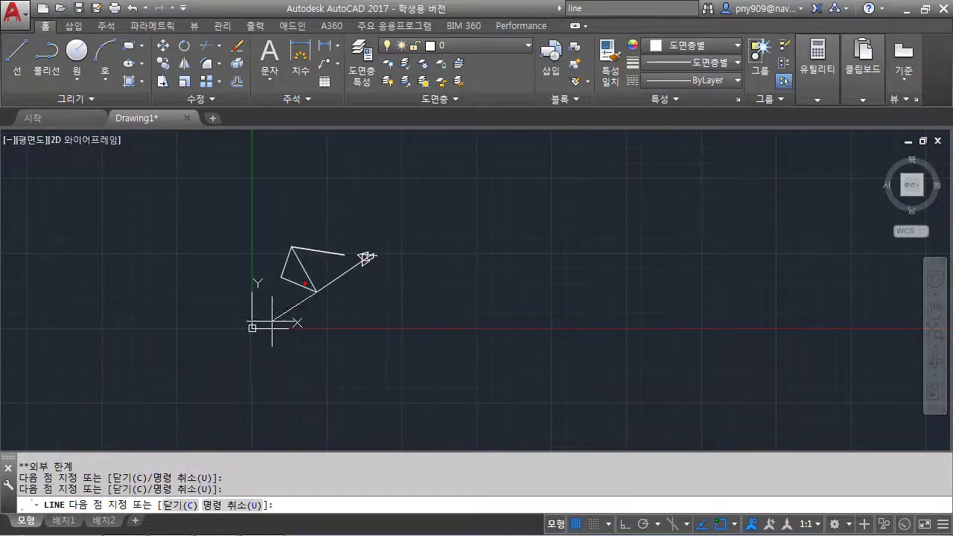
left_click(280, 279)
left_click(337, 291)
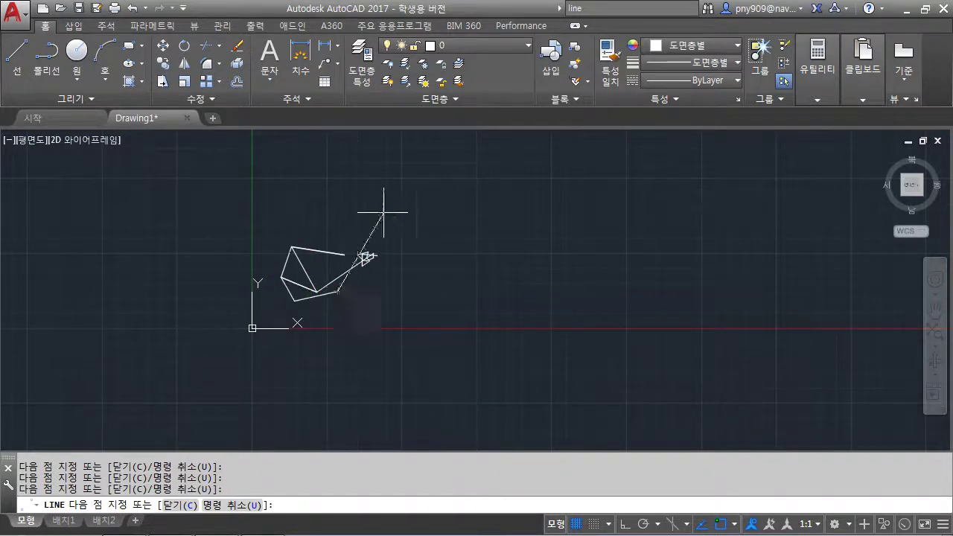
left_click(455, 195)
left_click(450, 356)
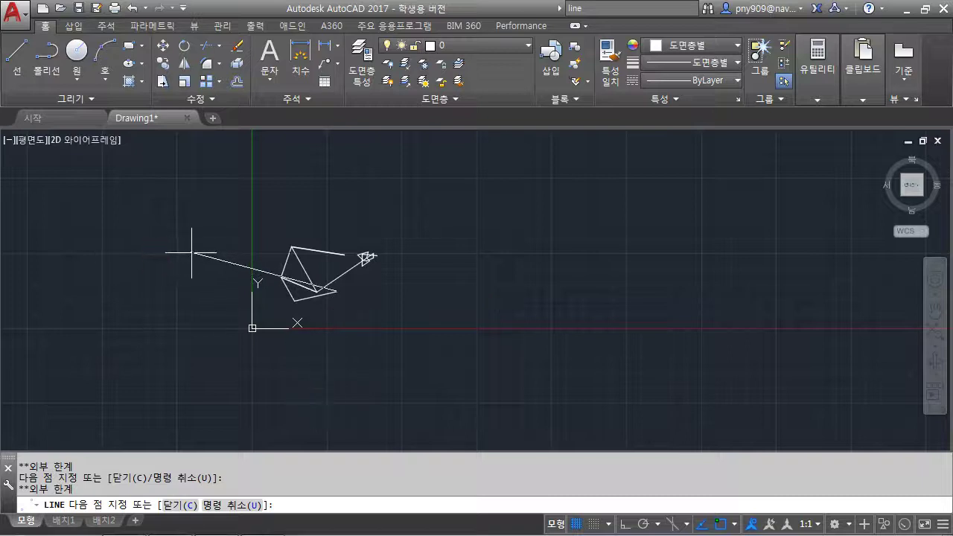
key("Escape")
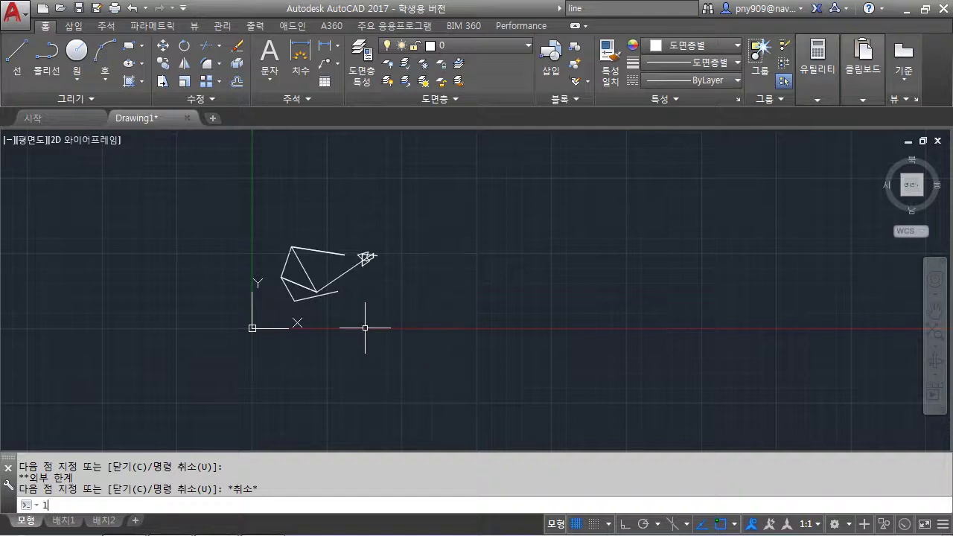
- Turn limits checking off with the OFF option of the LIMITS command
type("mits")
key("Return")
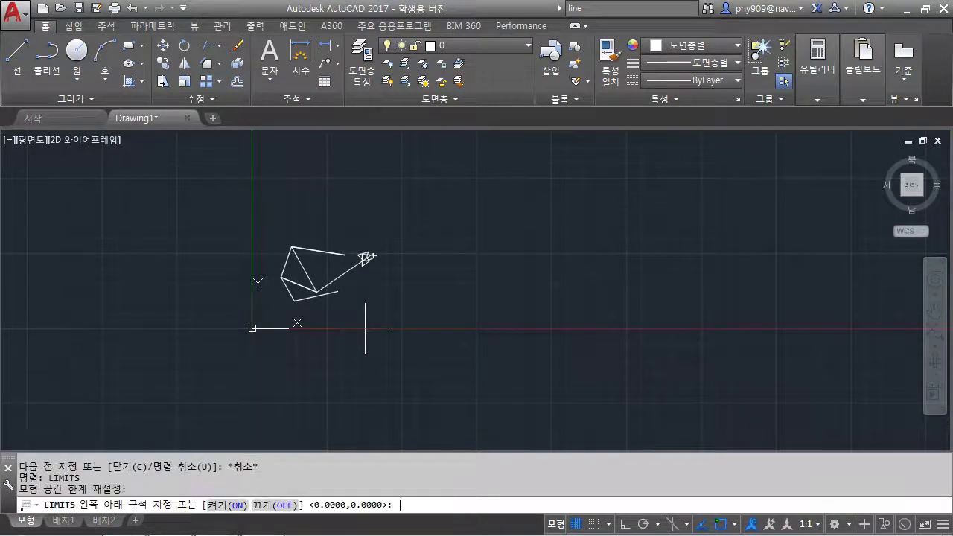
left_click(294, 507)
- Draw a long chain of connected line segments around the existing lines, extending well beyond the drawing limits on all sides
left_click(16, 54)
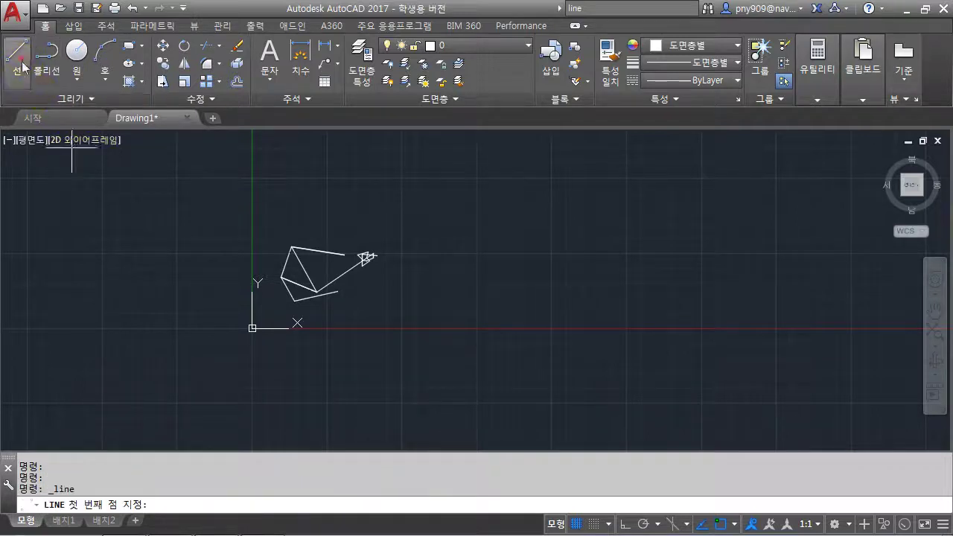
left_click(346, 289)
left_click(485, 383)
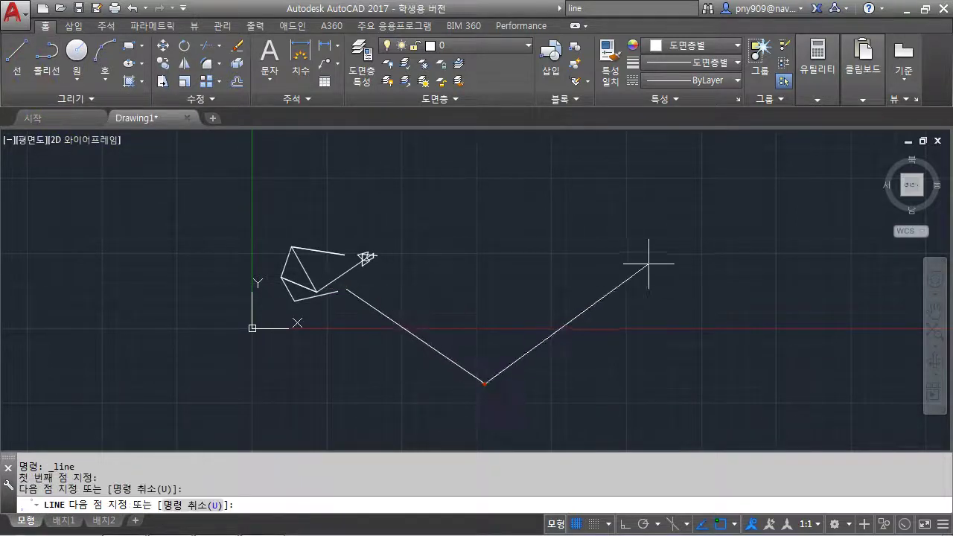
left_click(649, 262)
left_click(608, 178)
left_click(181, 198)
left_click(140, 385)
left_click(323, 427)
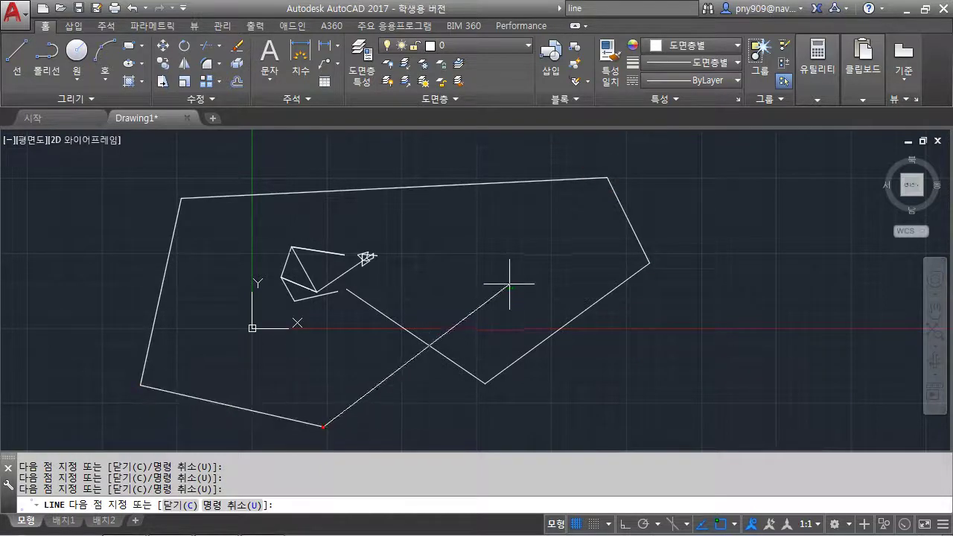
left_click(509, 282)
left_click(370, 162)
left_click(101, 212)
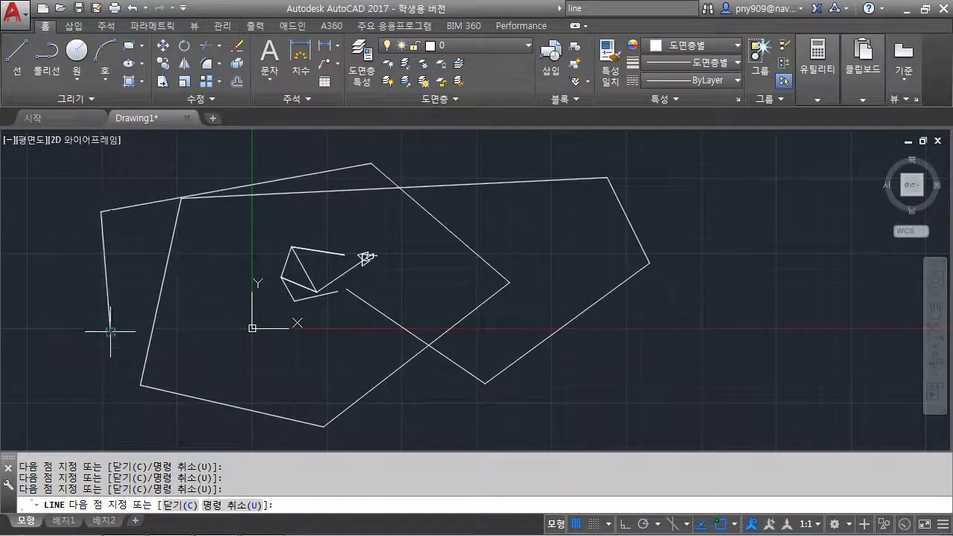
left_click(110, 331)
left_click(282, 392)
left_click(617, 392)
left_click(596, 232)
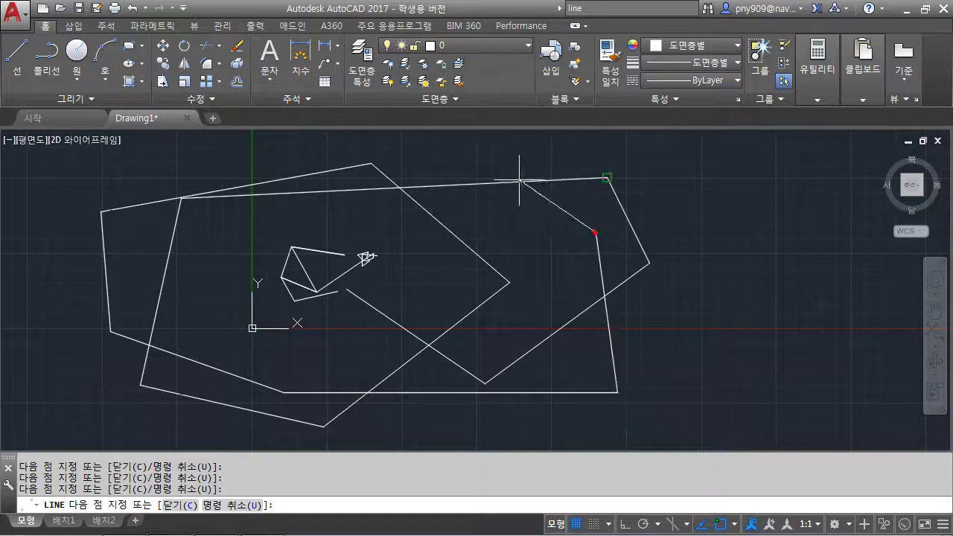
left_click(504, 161)
left_click(237, 161)
left_click(64, 242)
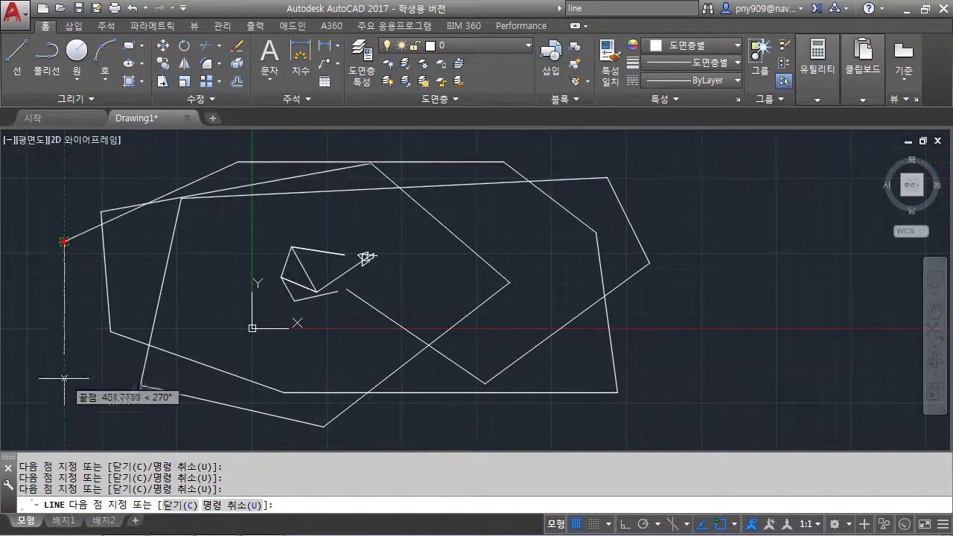
left_click(65, 382)
left_click(497, 431)
left_click(555, 244)
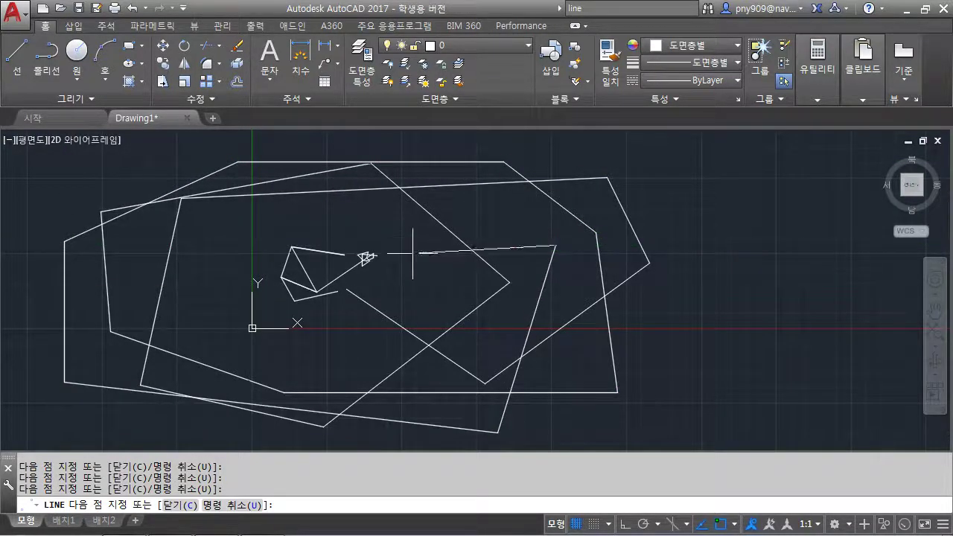
key("Escape")
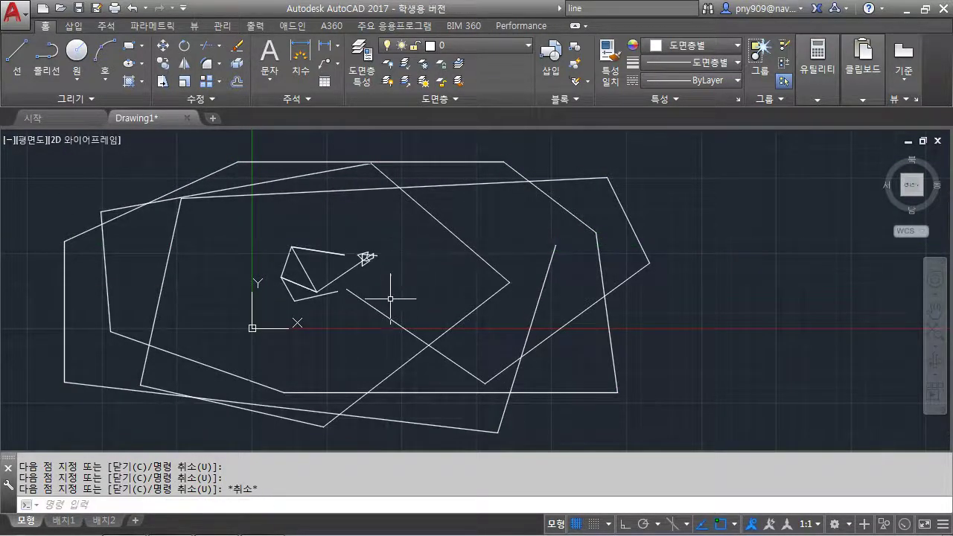
- Erase all the lines in the drawing using crossing selections
left_click(663, 413)
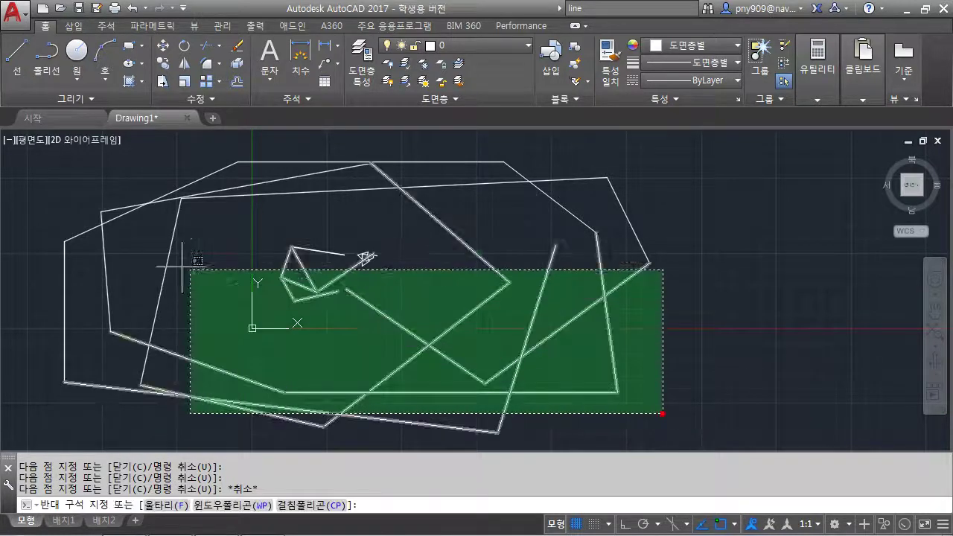
left_click(83, 169)
key("Delete")
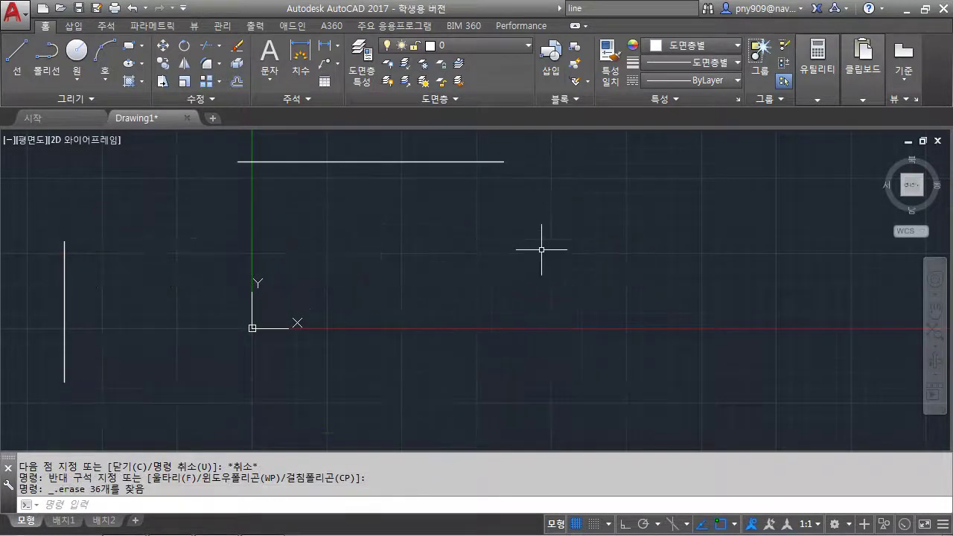
left_click(542, 249)
left_click(233, 158)
key("Delete")
left_click(167, 398)
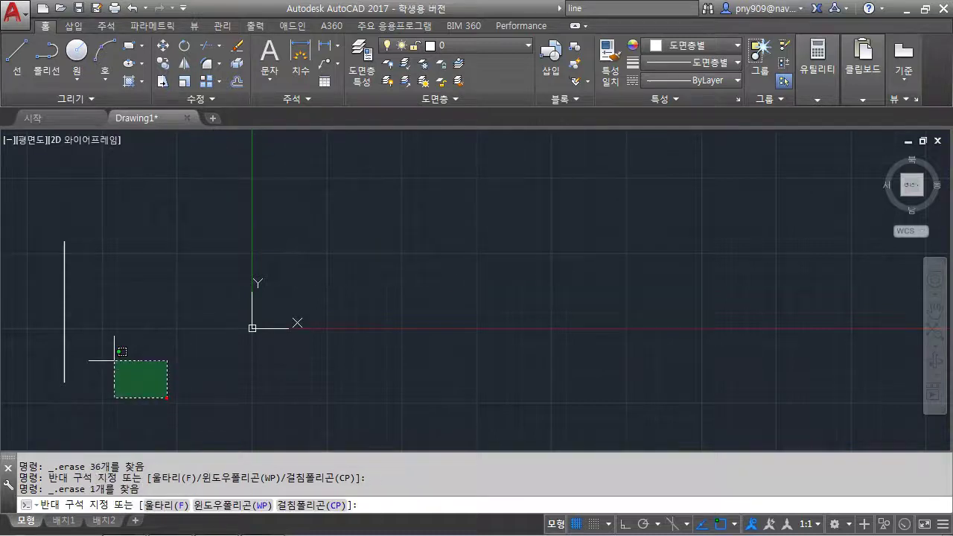
left_click(52, 226)
key("Delete")
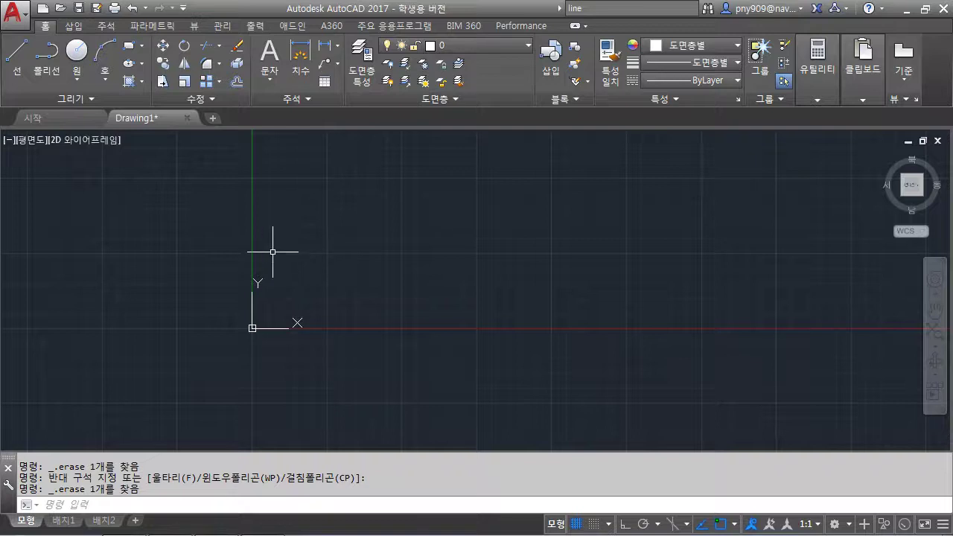
left_click(17, 16)
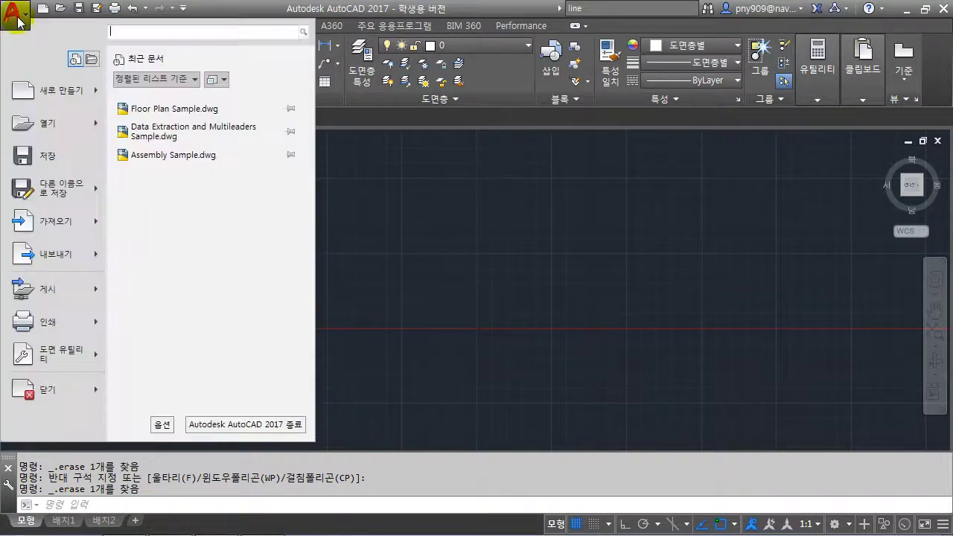
left_click(161, 425)
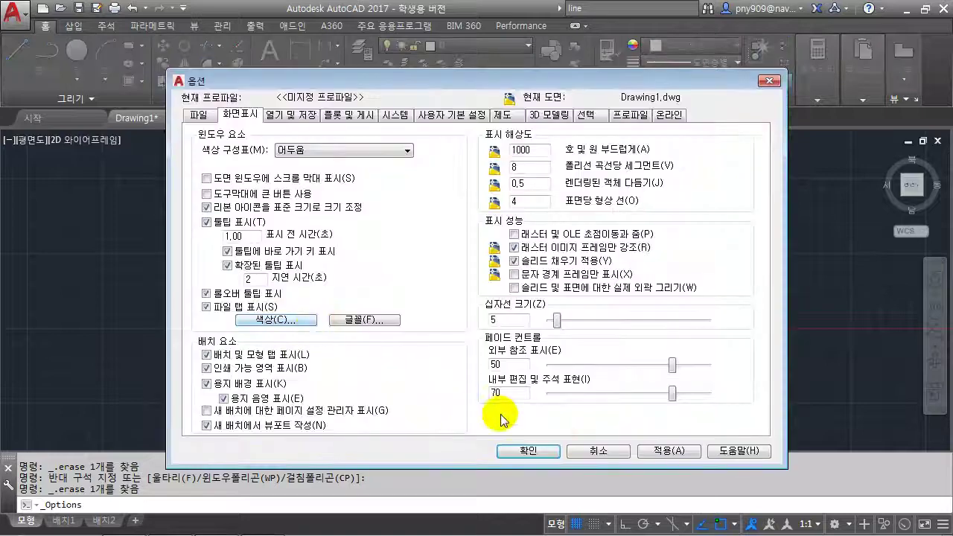
left_click(598, 451)
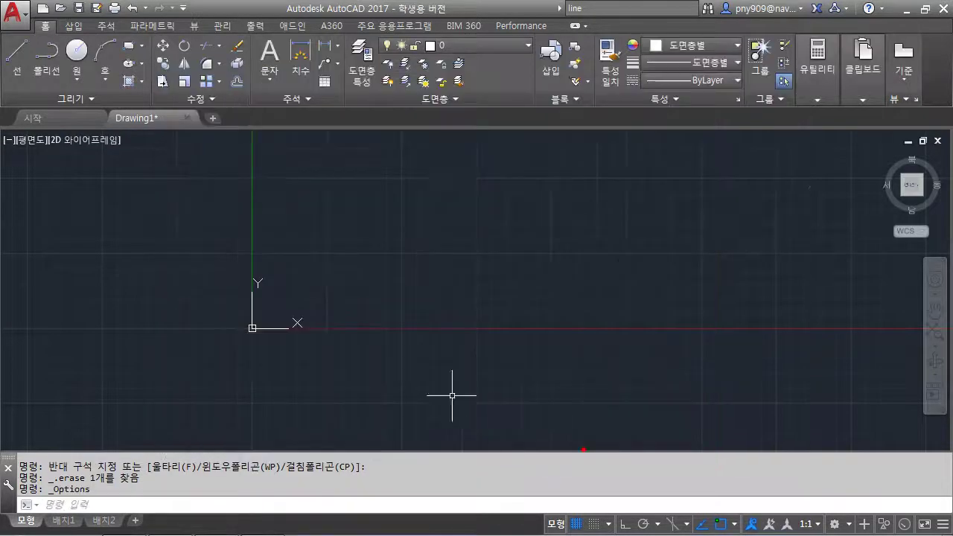
- Open the drawing units settings and choose decimal (십진) for the length type and decimal degrees (십진 도수) for the angle type
left_click(23, 28)
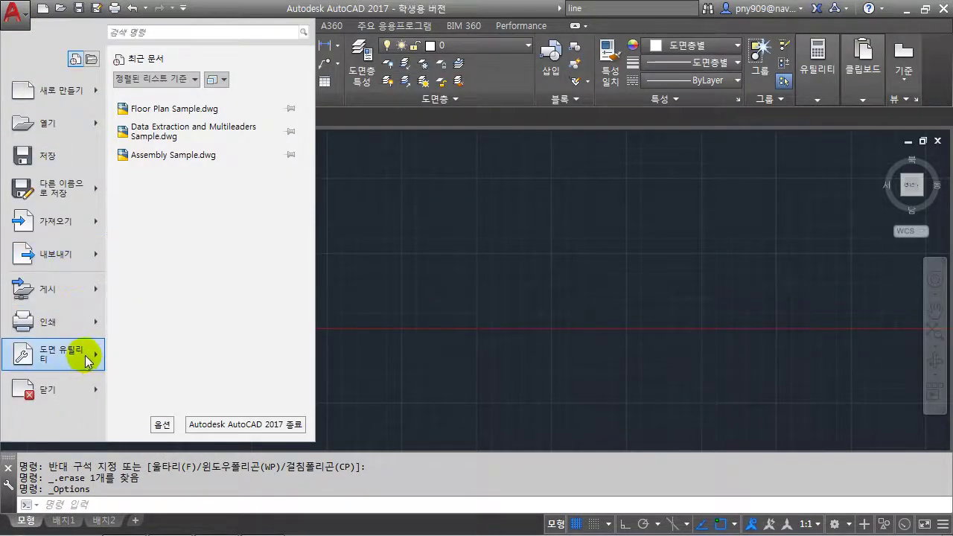
mouse_move(85, 361)
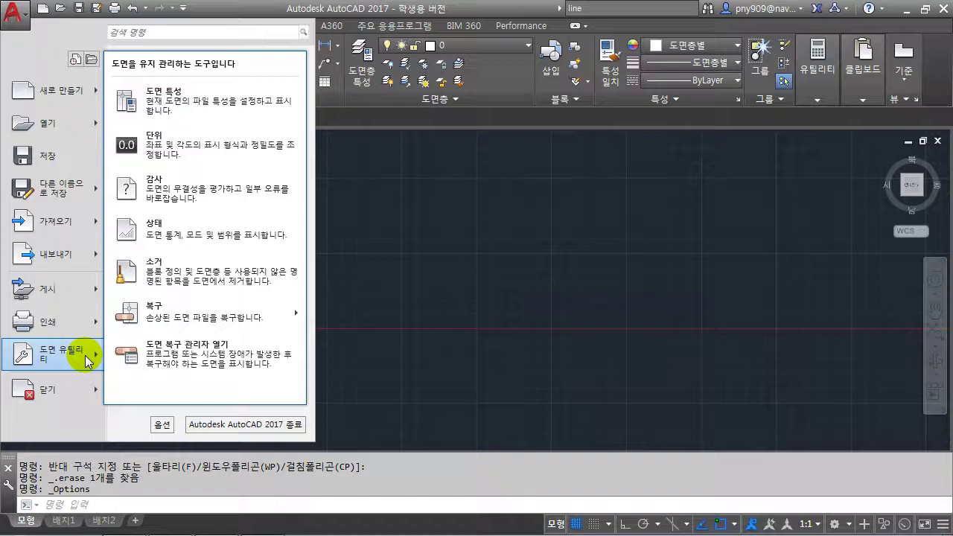
left_click(201, 153)
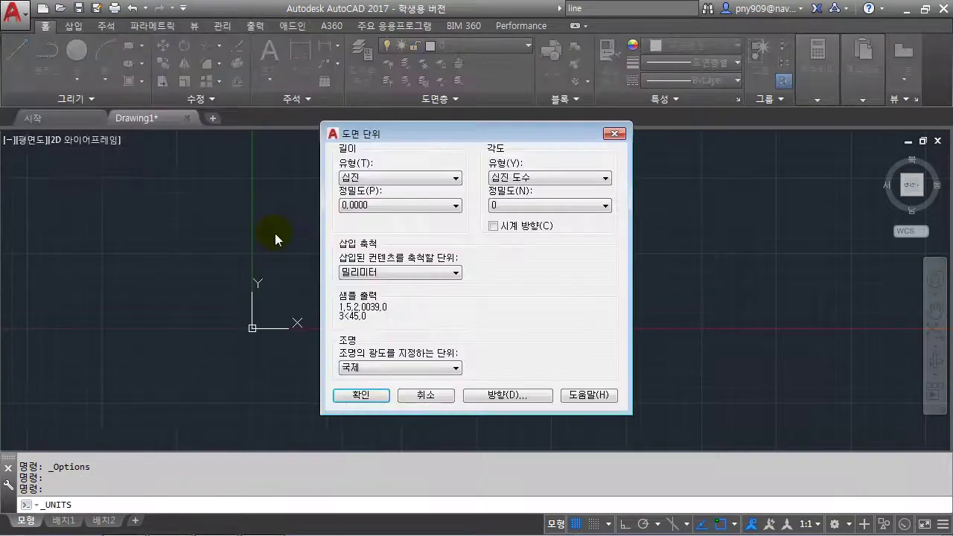
left_click_drag(381, 135, 290, 125)
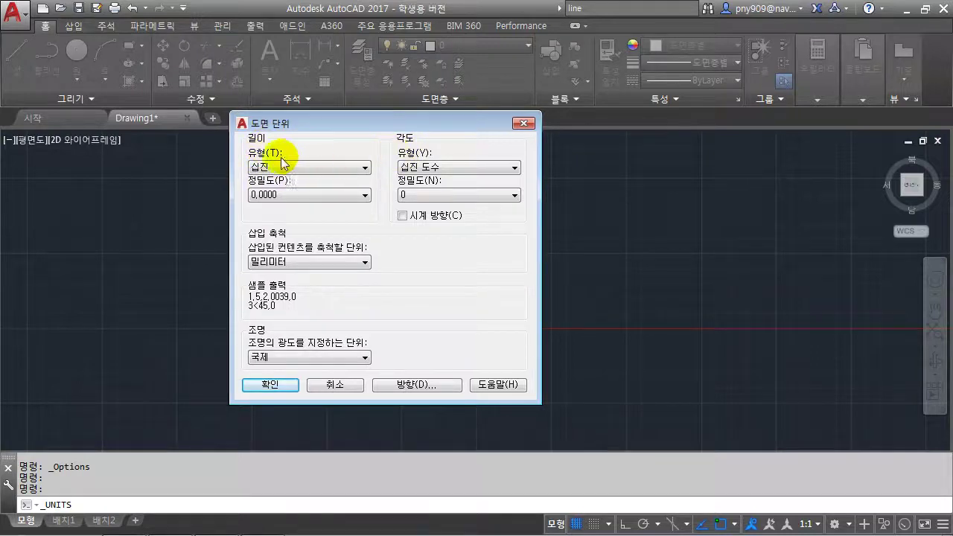
left_click(289, 168)
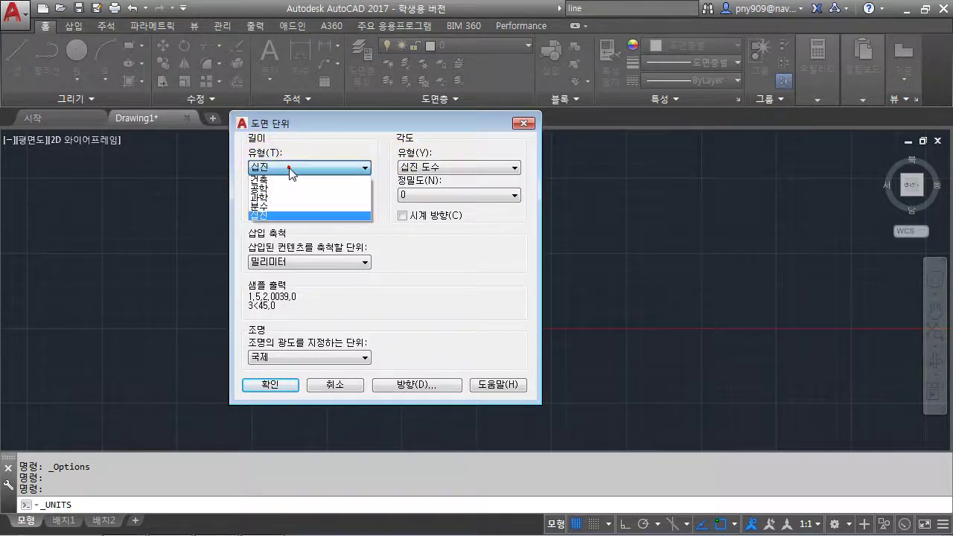
left_click(276, 216)
left_click(437, 168)
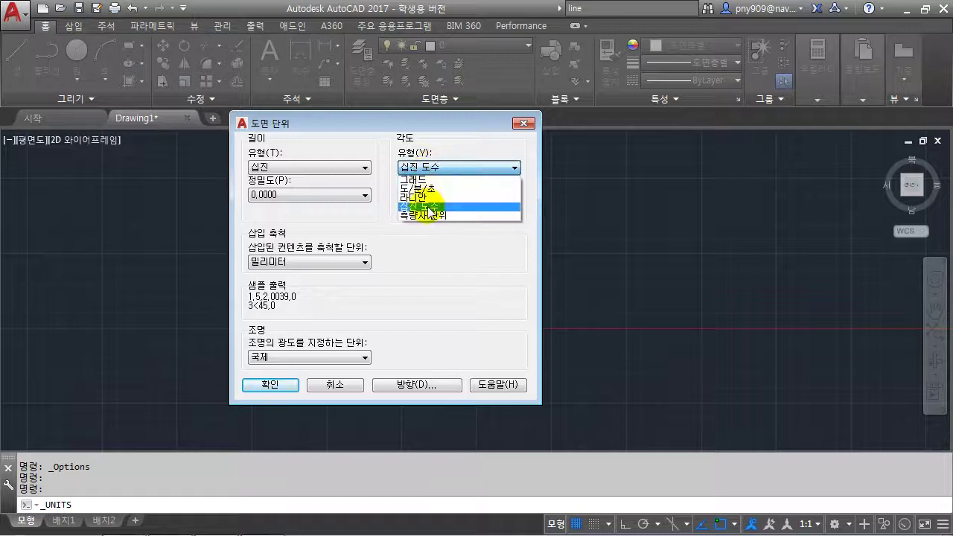
left_click(426, 209)
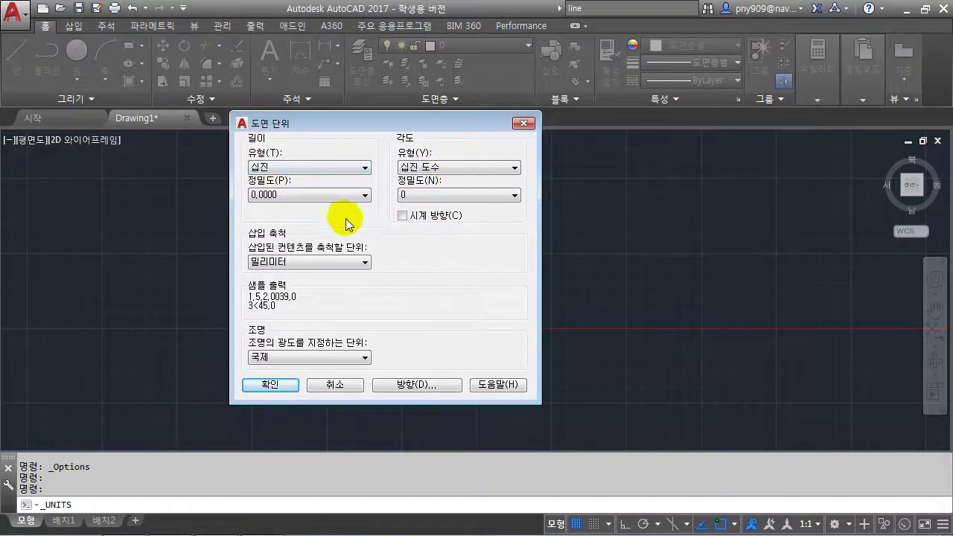
- Set both length and angle precision to 0.00, keep millimetres (밀리미터) as the insertion scale unit, and apply the drawing units
left_click(273, 198)
left_click(274, 196)
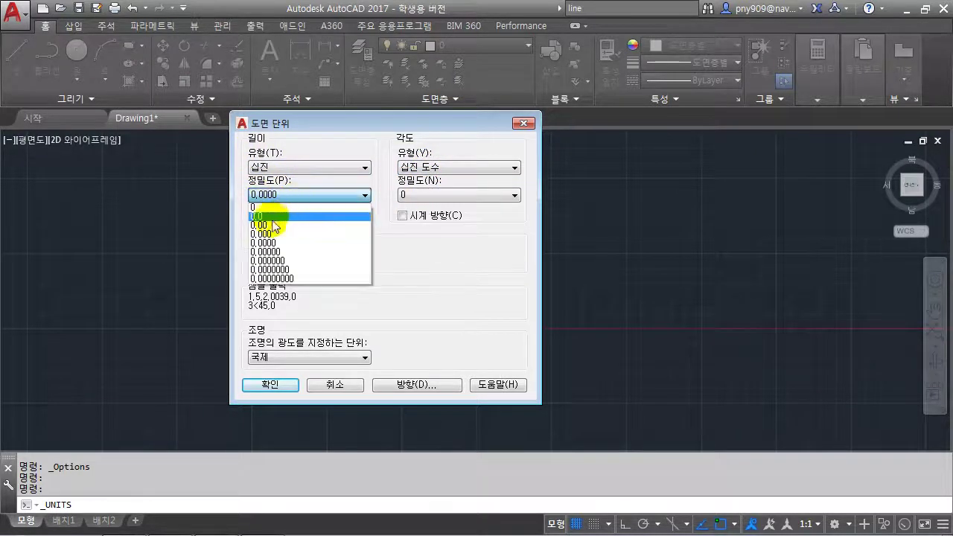
left_click(274, 226)
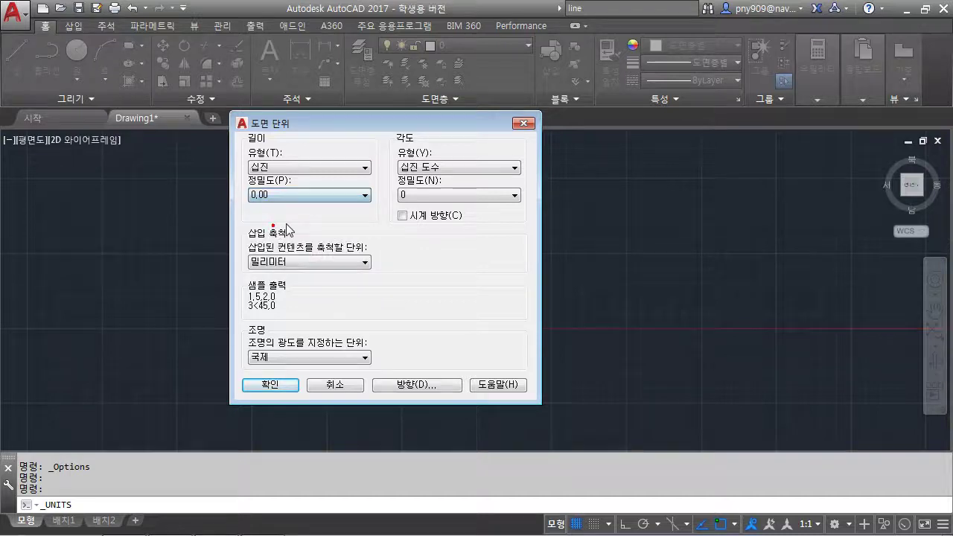
left_click(422, 195)
left_click(420, 226)
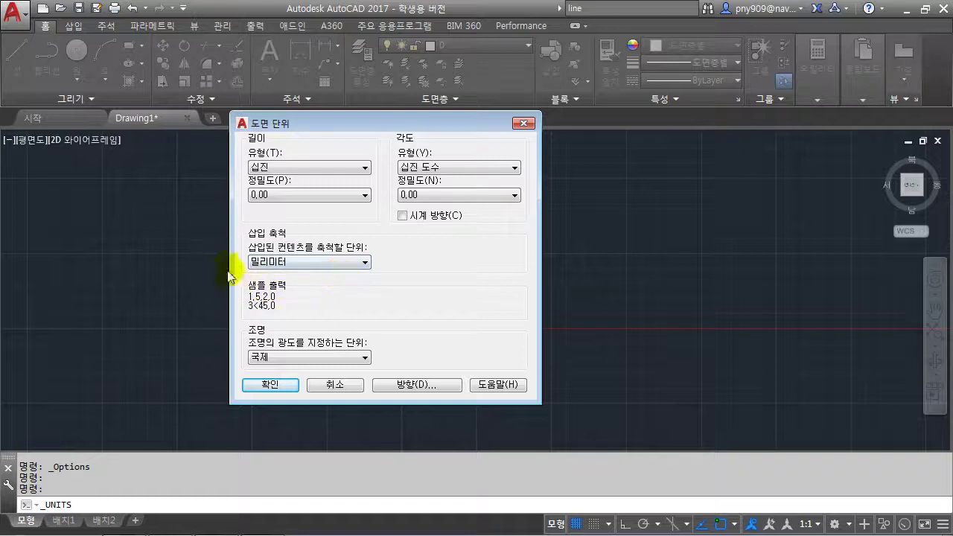
left_click(272, 262)
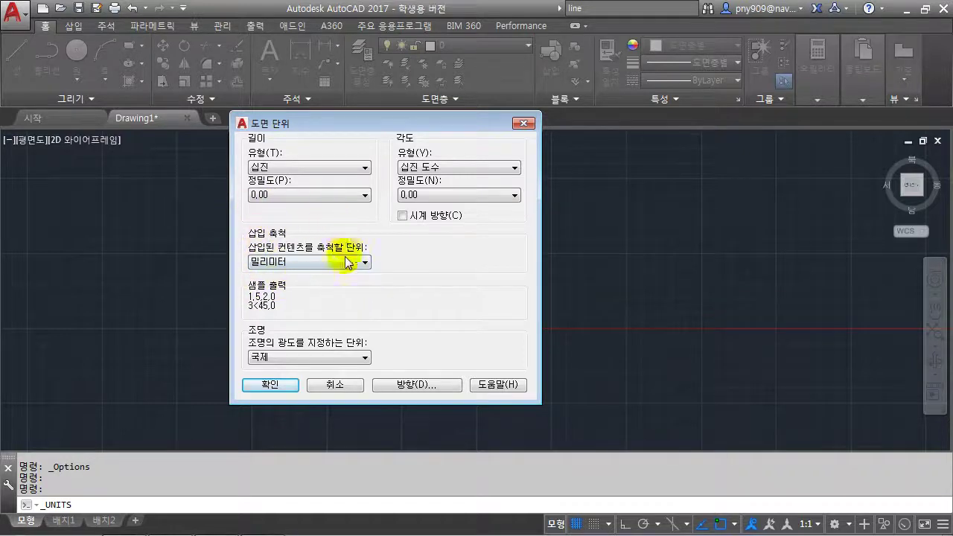
mouse_move(253, 265)
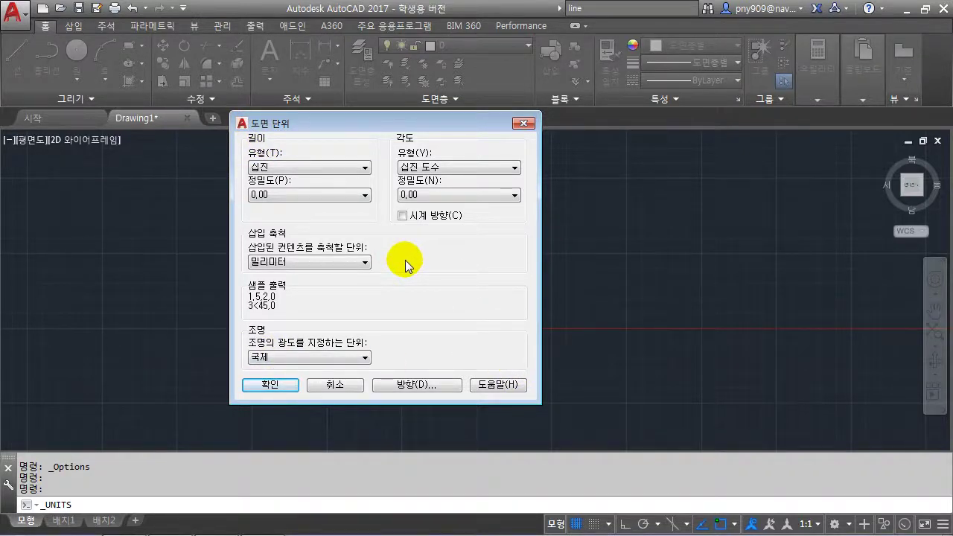
left_click(279, 384)
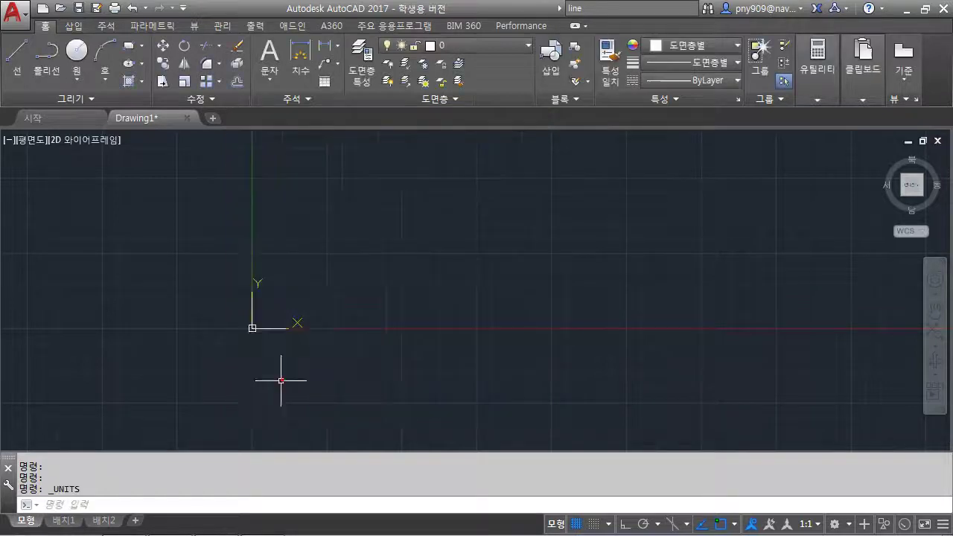